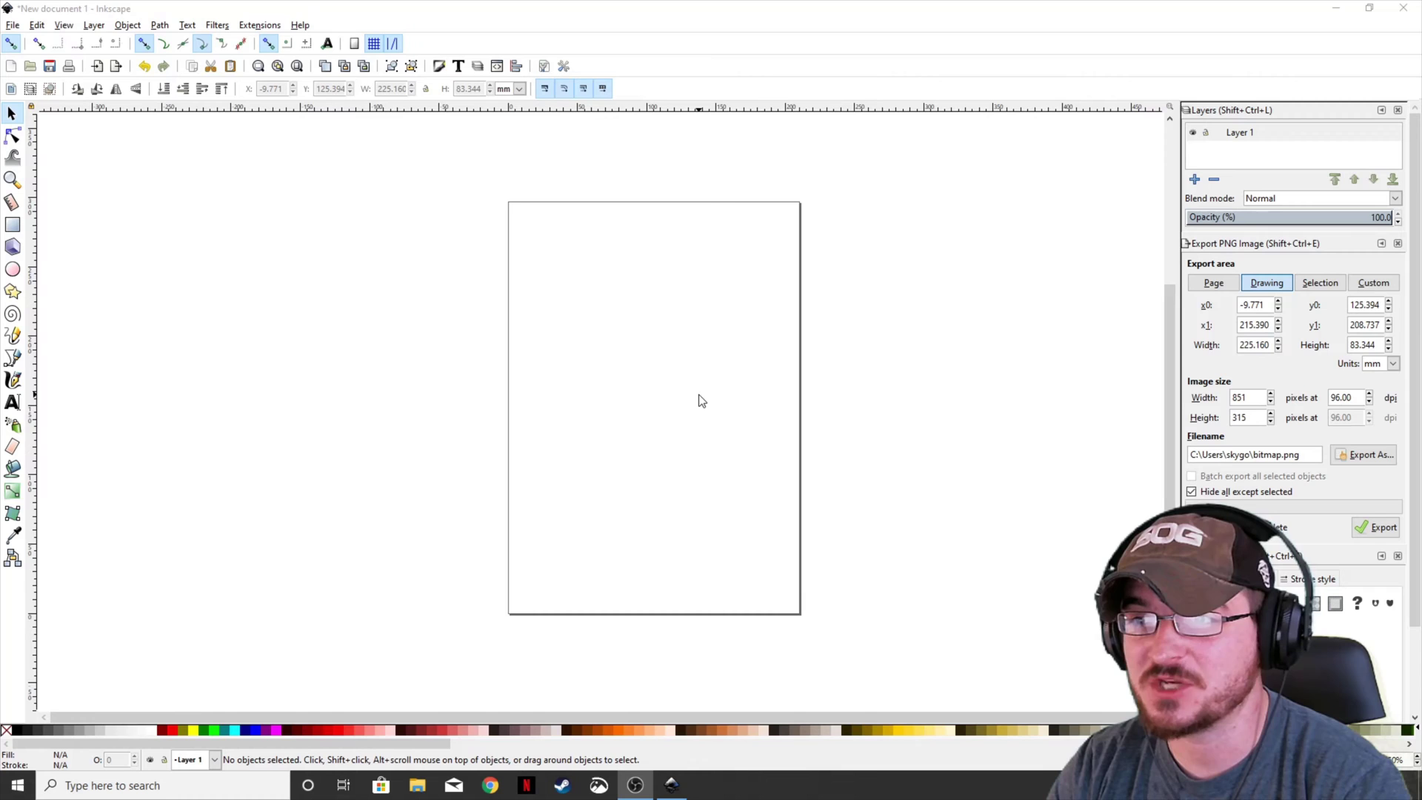
# Open Document Properties as a floating window, review the page settings, and close it
pyautogui.click(13, 25)
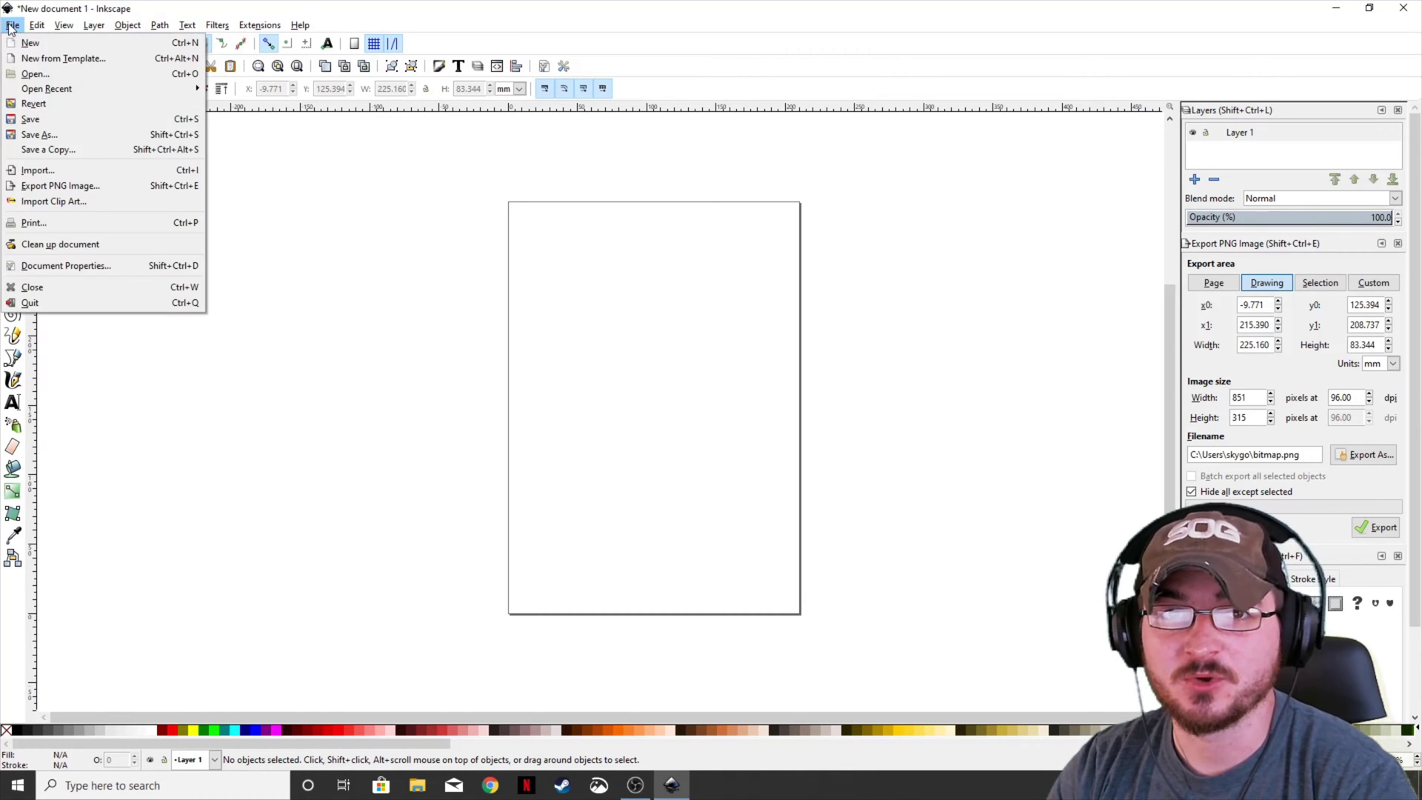
pyautogui.click(49, 264)
pyautogui.moveTo(1281, 194); pyautogui.dragTo(1016, 215)
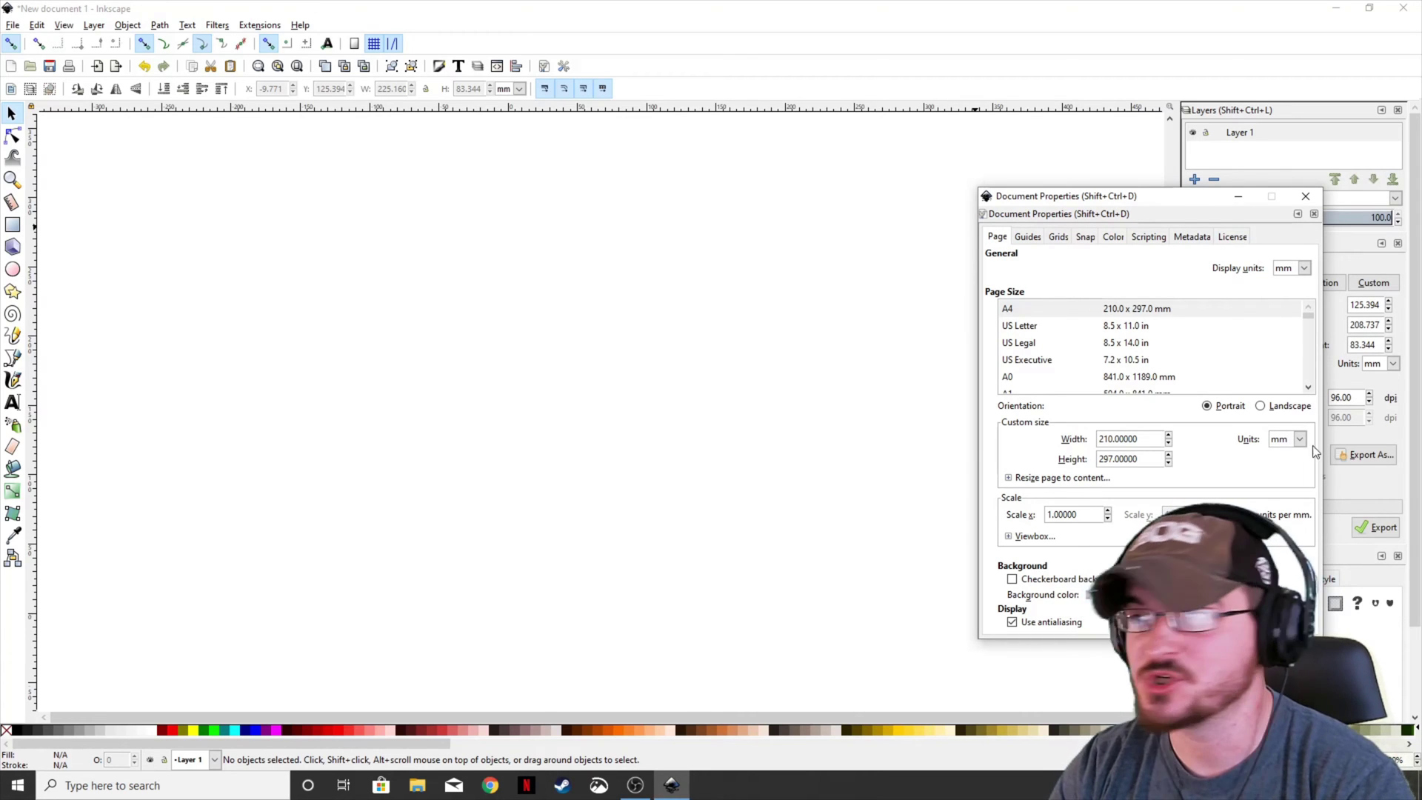
pyautogui.click(1306, 197)
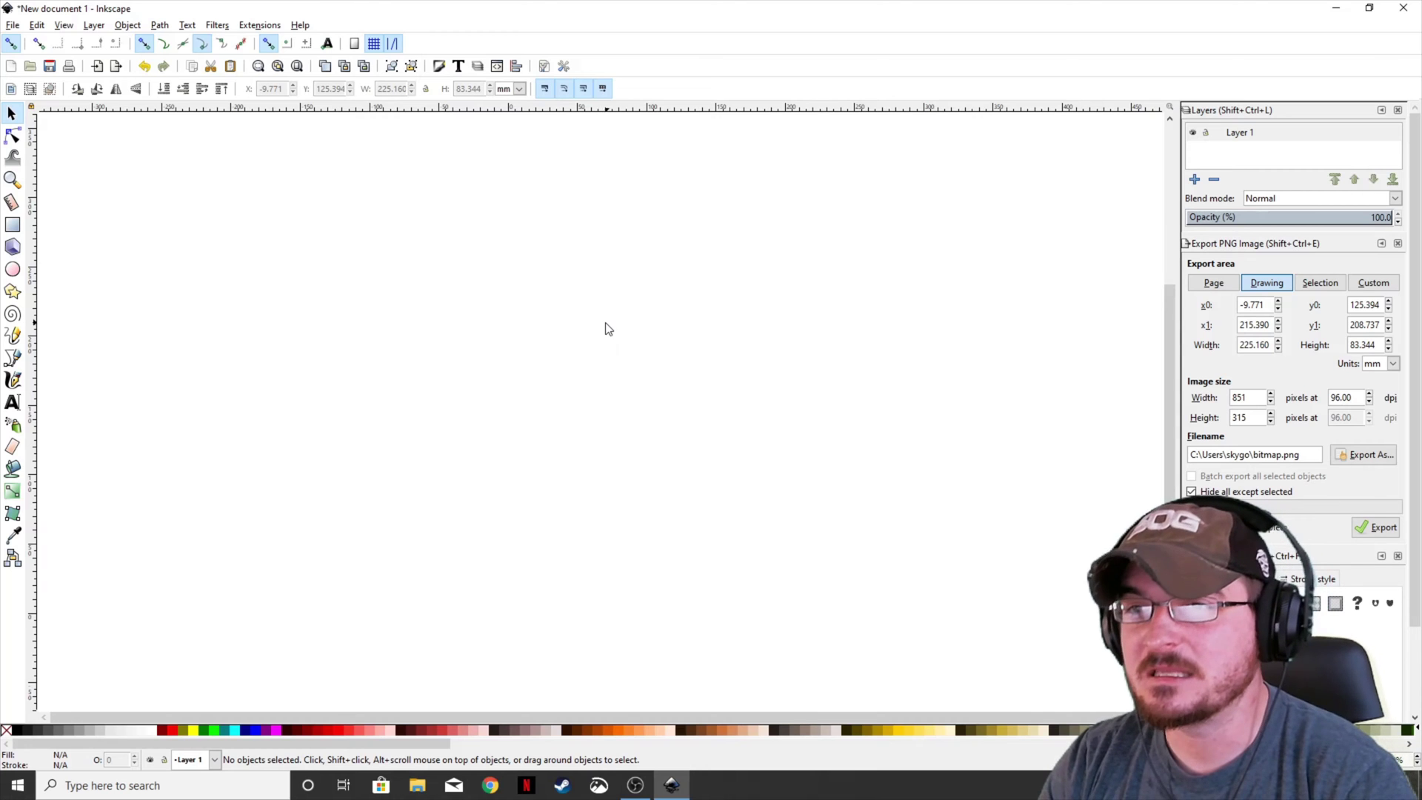
# Import the ink-thumb JPEG from the Desktop with the default bitmap import settings
pyautogui.click(13, 27)
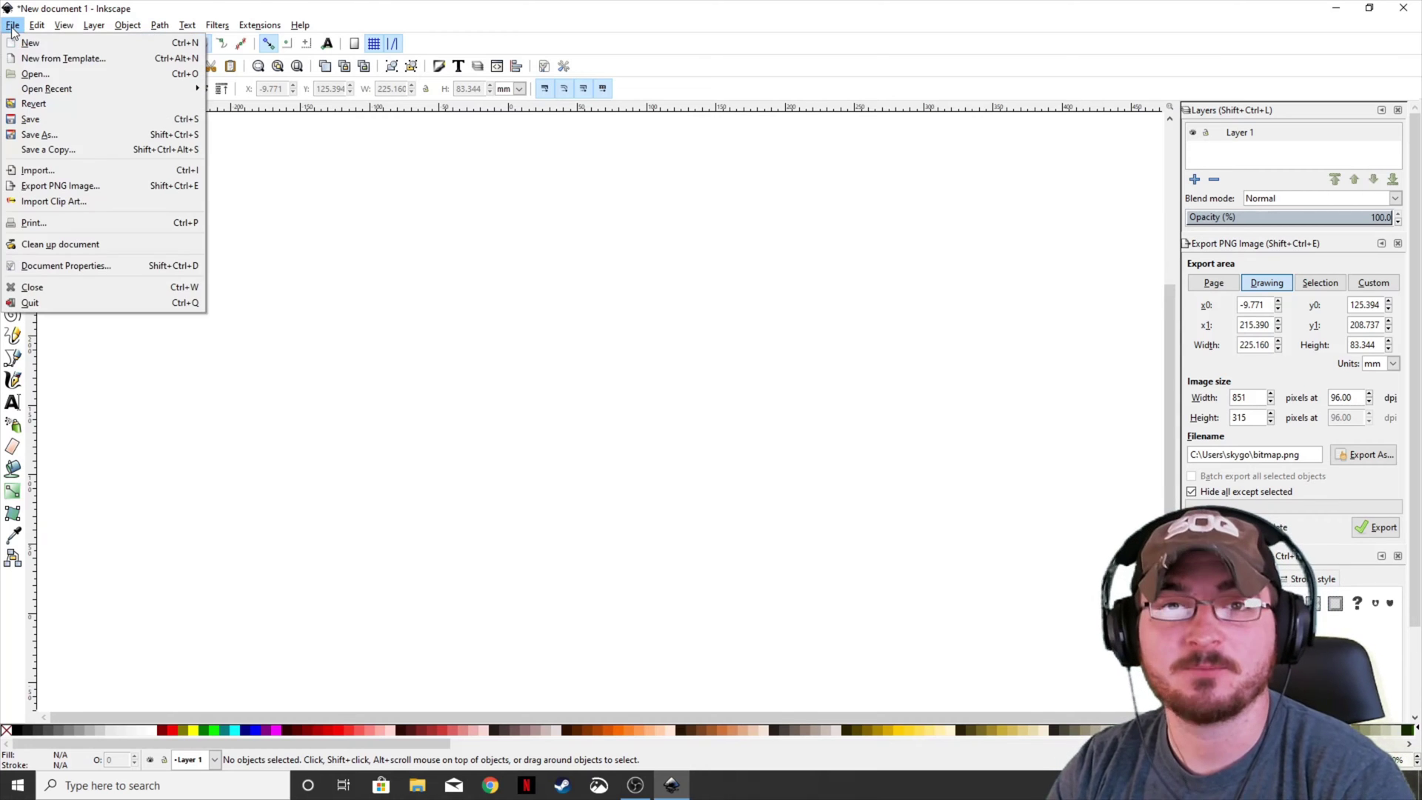
pyautogui.click(44, 170)
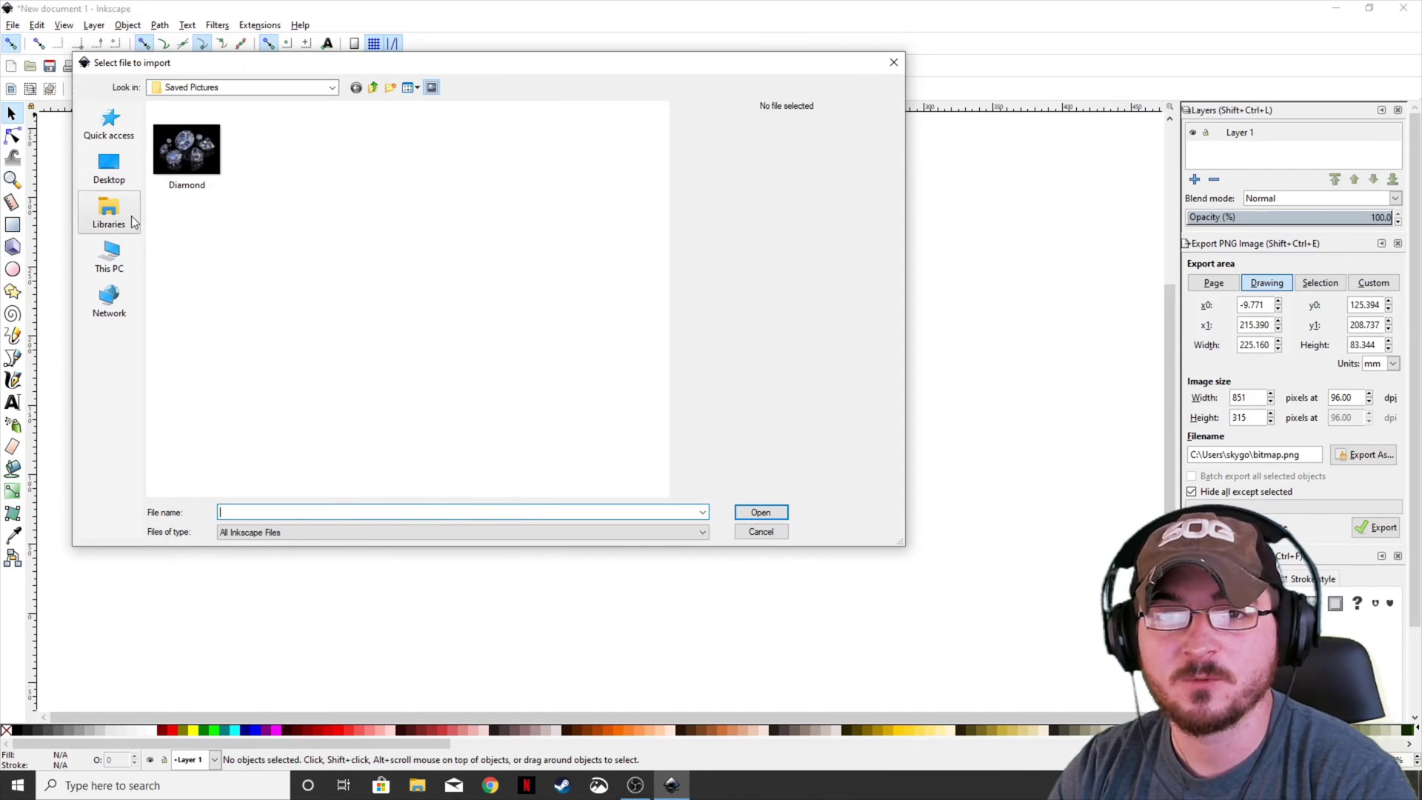
pyautogui.click(115, 180)
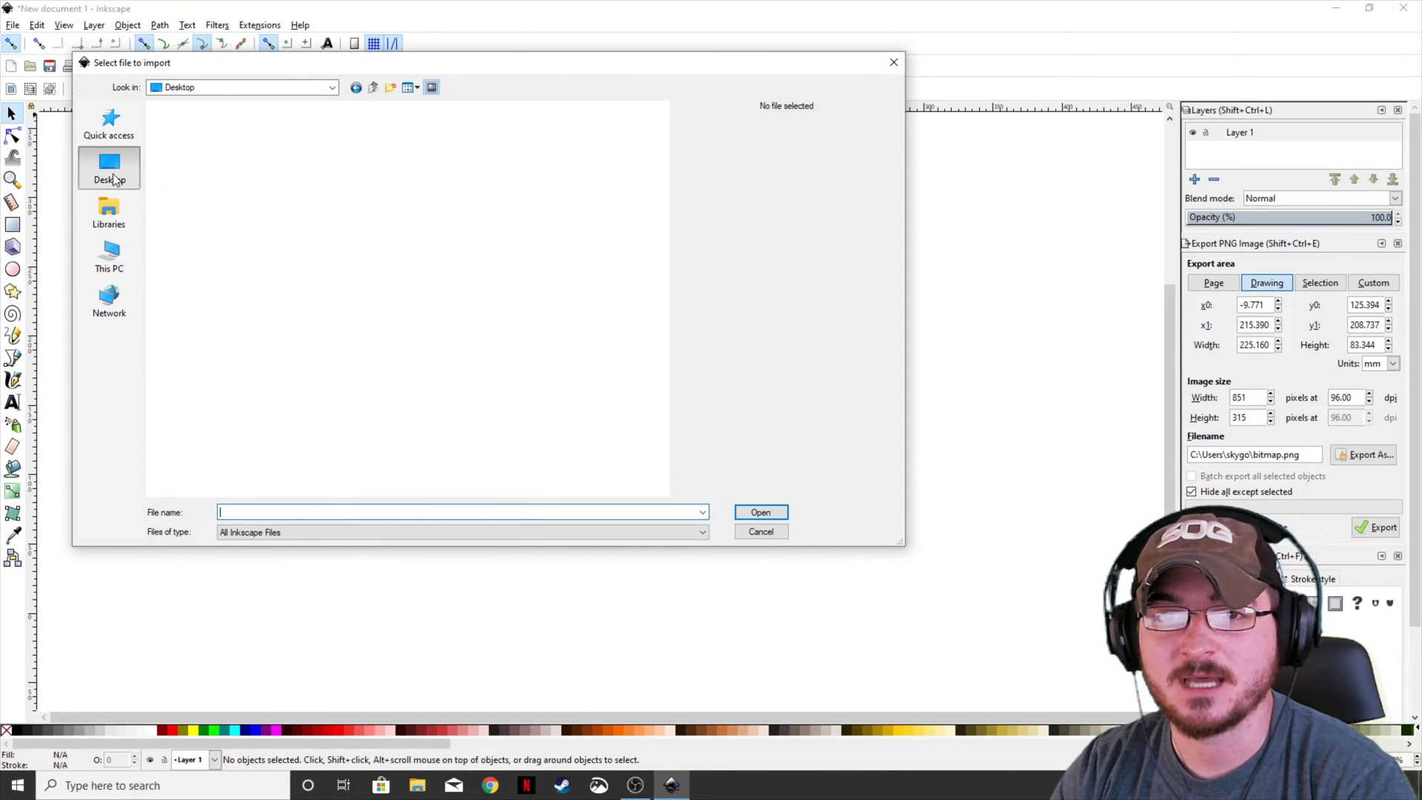
pyautogui.click(526, 171)
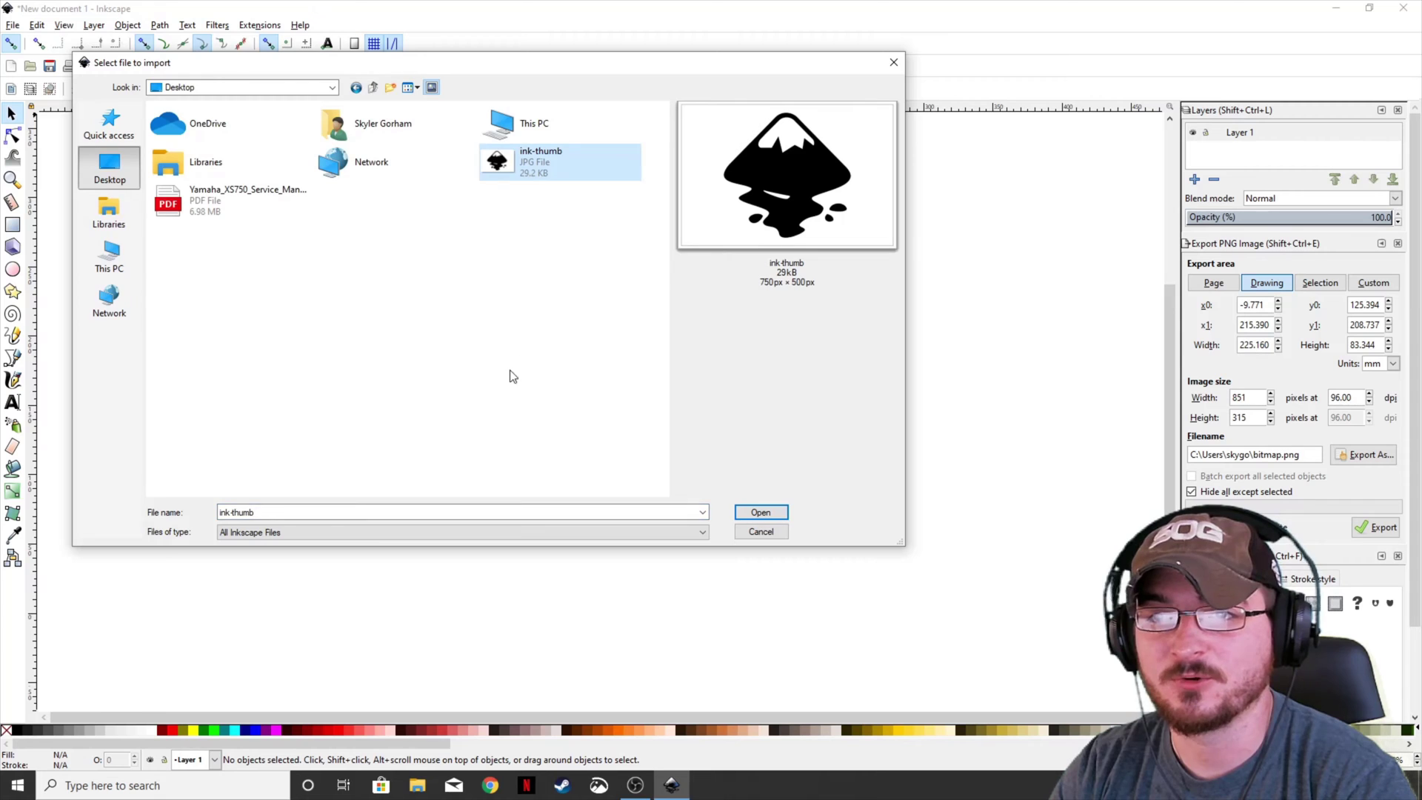
pyautogui.click(786, 516)
pyautogui.click(790, 489)
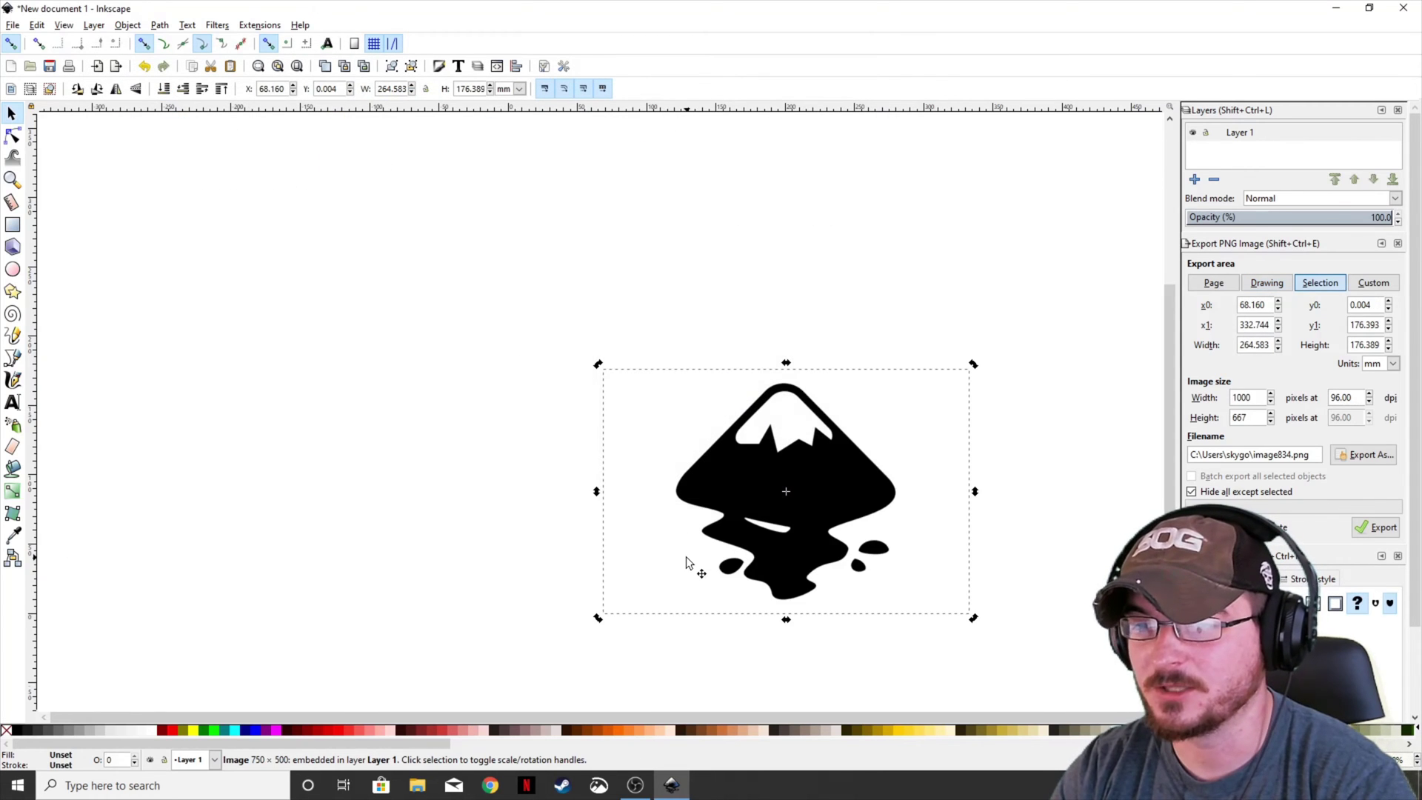
pyautogui.scroll(-4, 711, 504)
pyautogui.hscroll(5, 711, 504)
pyautogui.scroll(1, 700, 511)
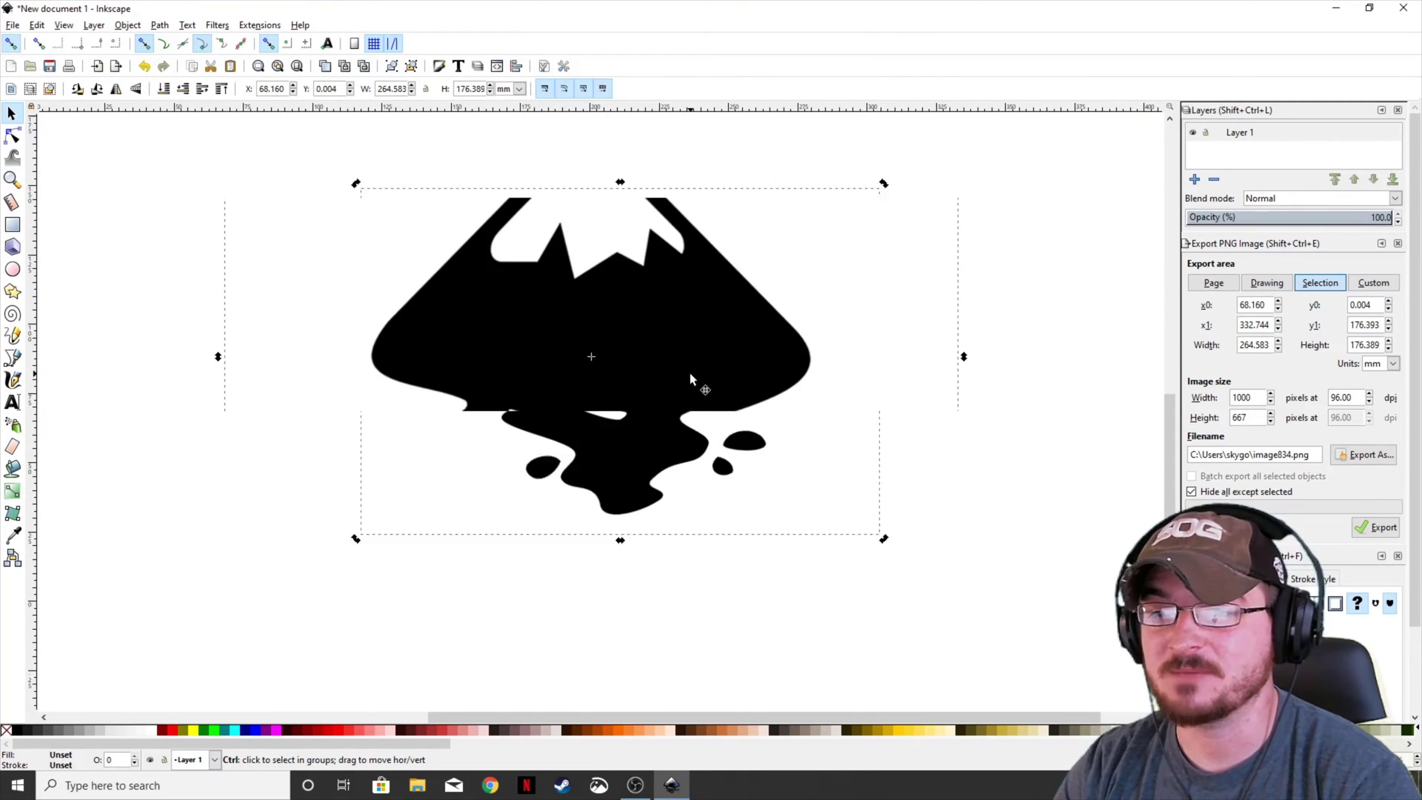
pyautogui.scroll(-2, 690, 371)
pyautogui.hscroll(3, 625, 372)
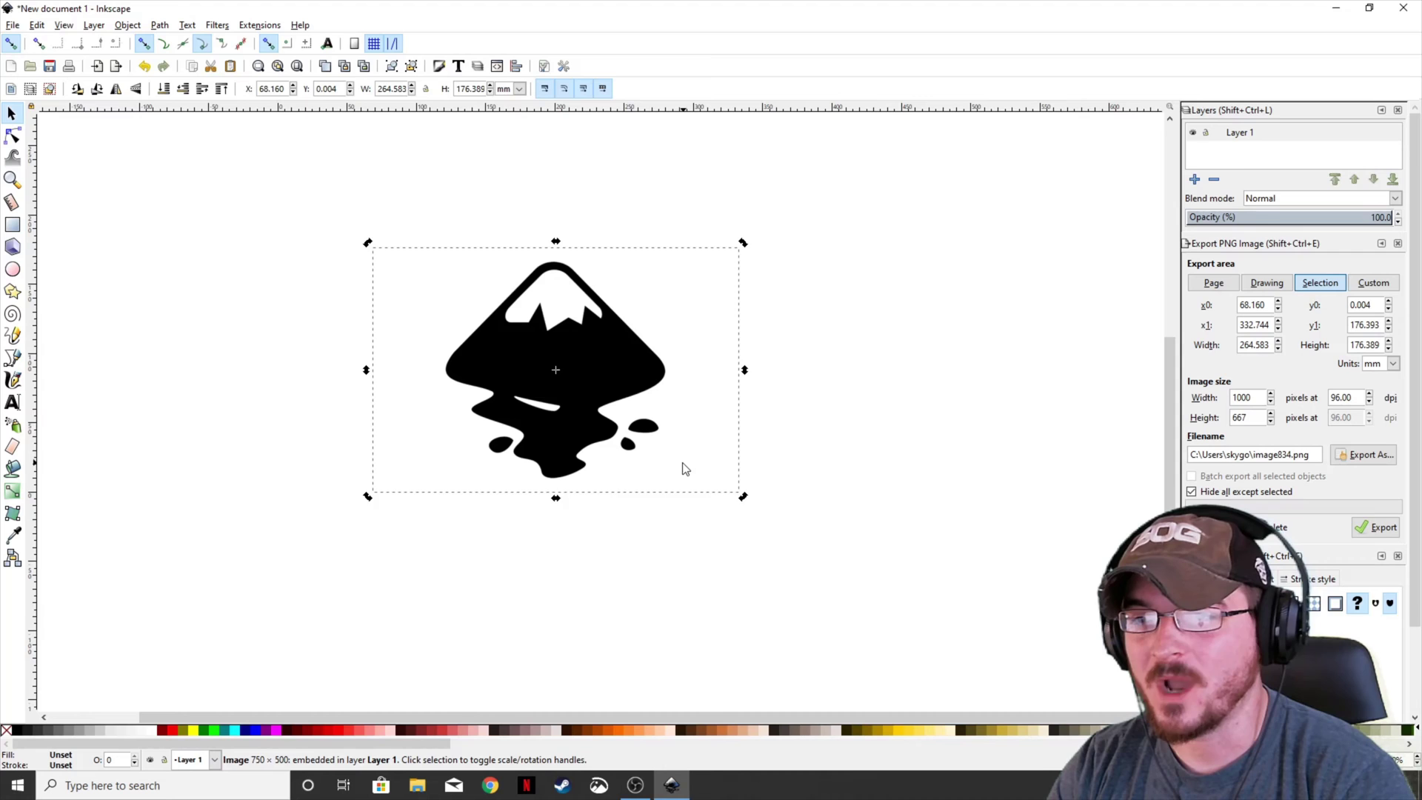
pyautogui.click(885, 412)
pyautogui.click(635, 368)
pyautogui.click(848, 442)
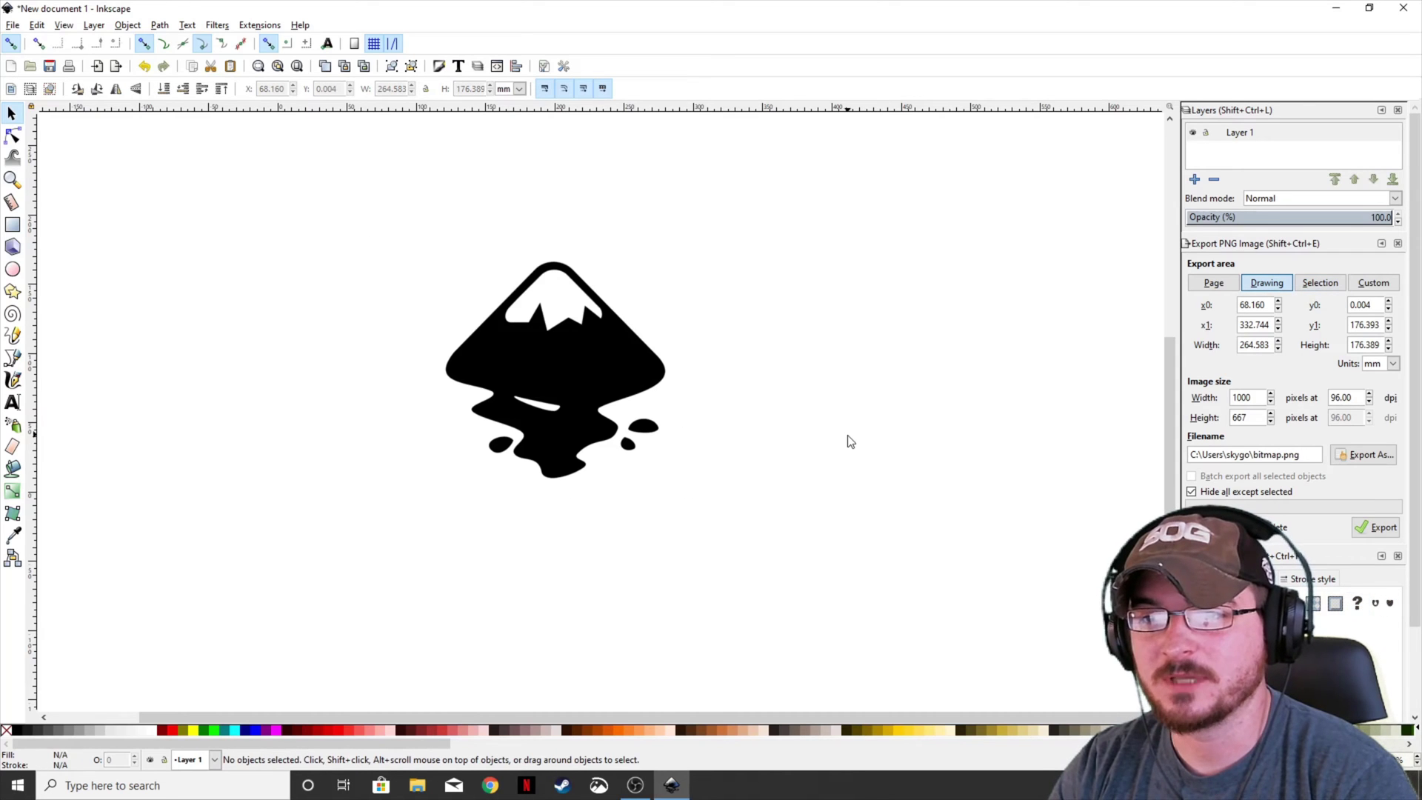
pyautogui.click(13, 25)
pyautogui.click(62, 173)
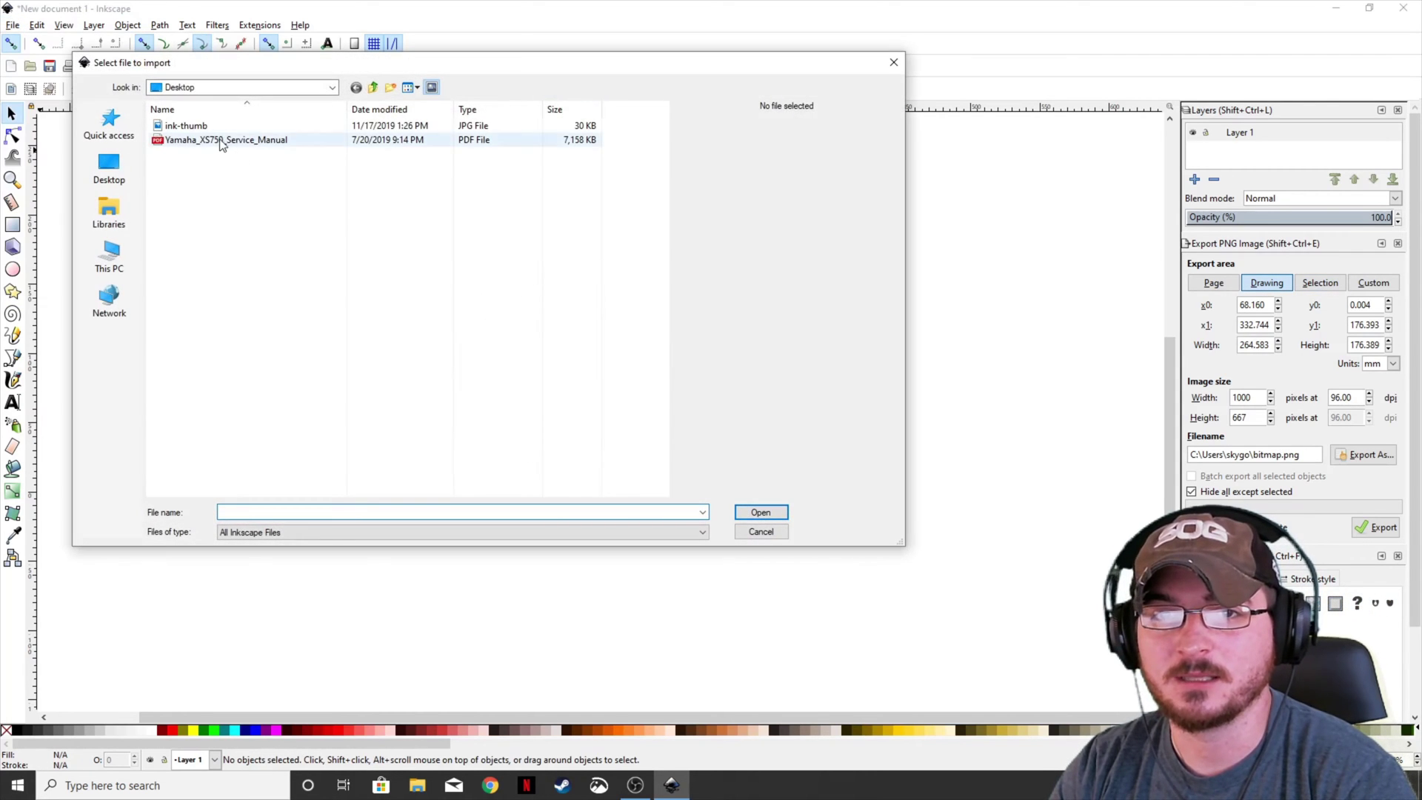
pyautogui.click(186, 126)
pyautogui.click(758, 512)
pyautogui.click(790, 486)
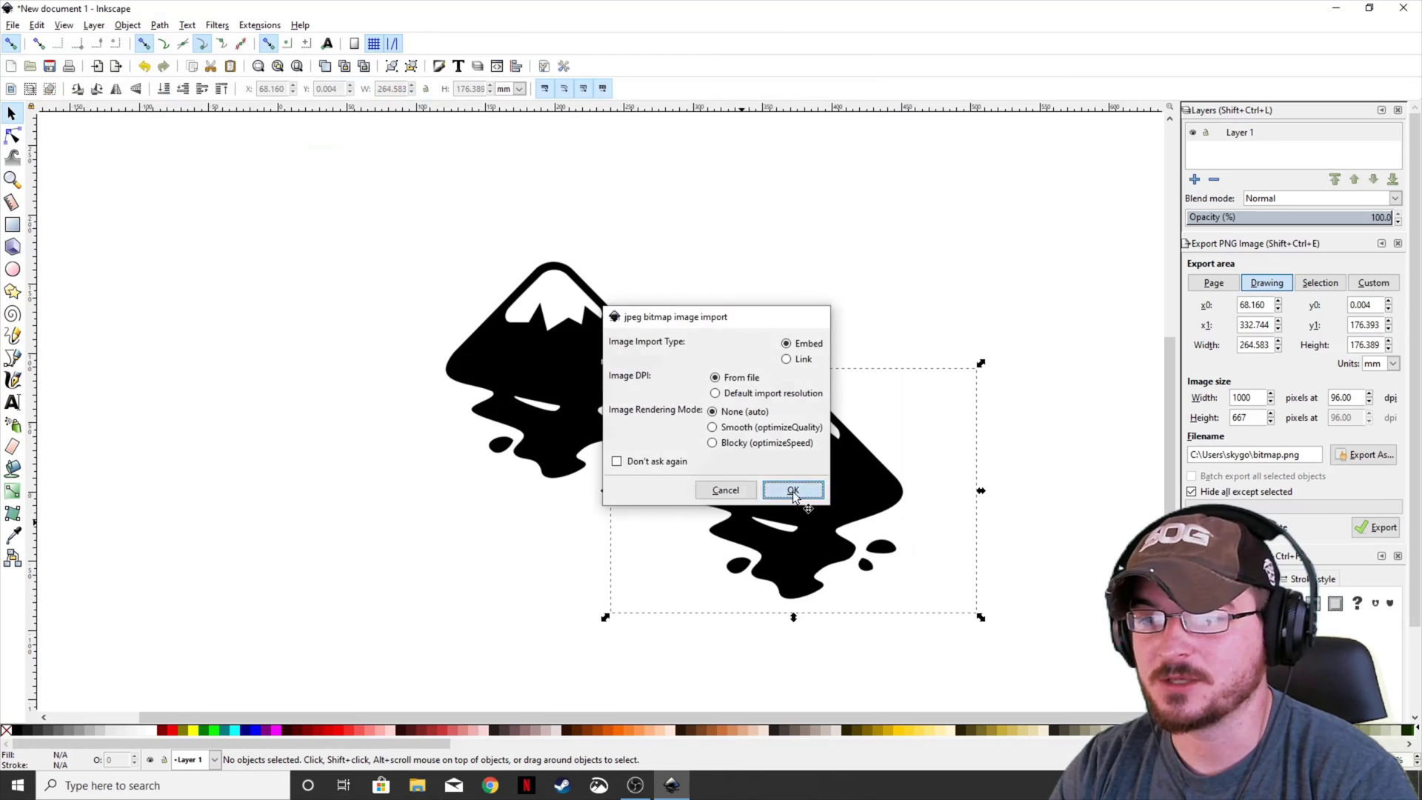
pyautogui.moveTo(820, 516); pyautogui.dragTo(910, 412)
pyautogui.press('Delete')
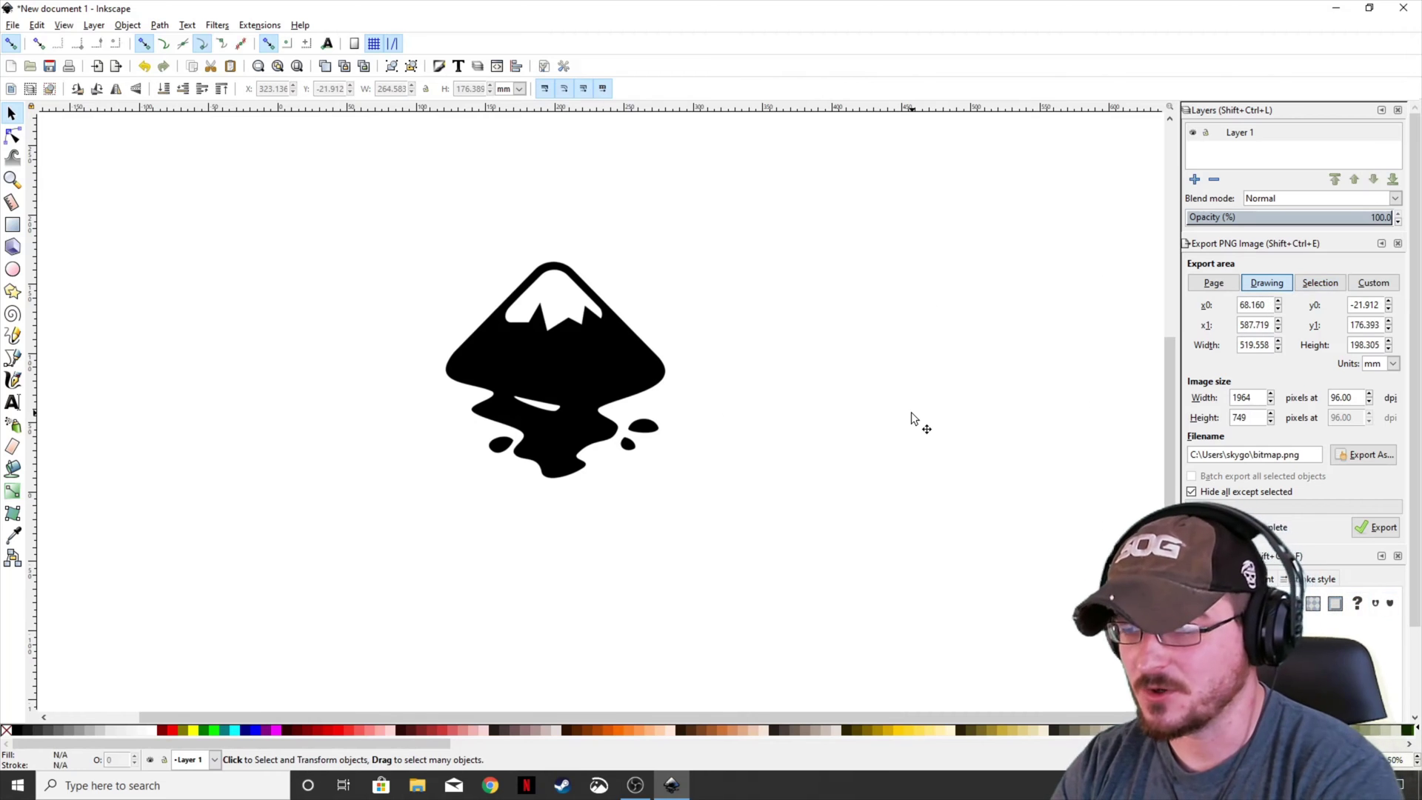
# Trace the logo image with live preview, smoothing off, background removed, Colors mode, 2 scans
pyautogui.click(582, 350)
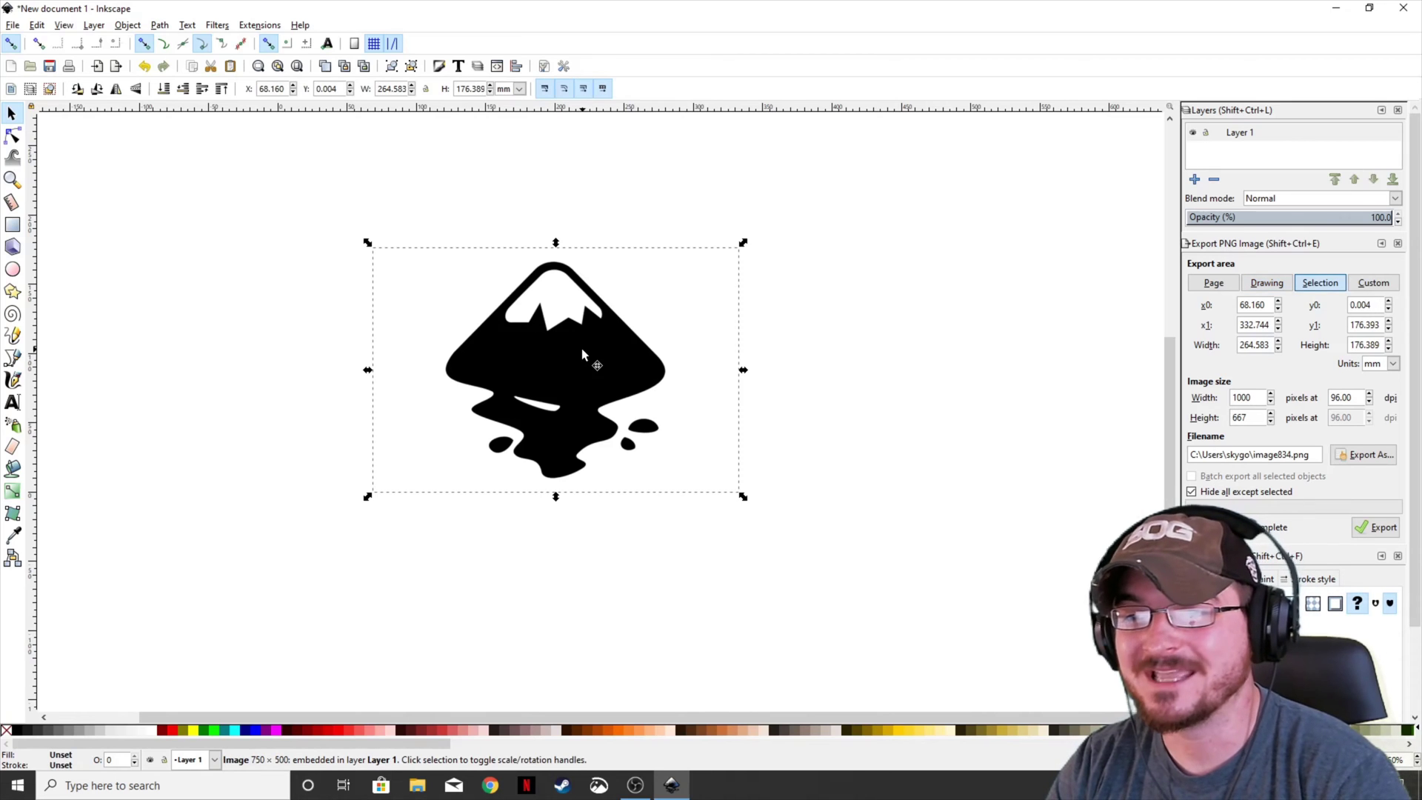
pyautogui.click(160, 25)
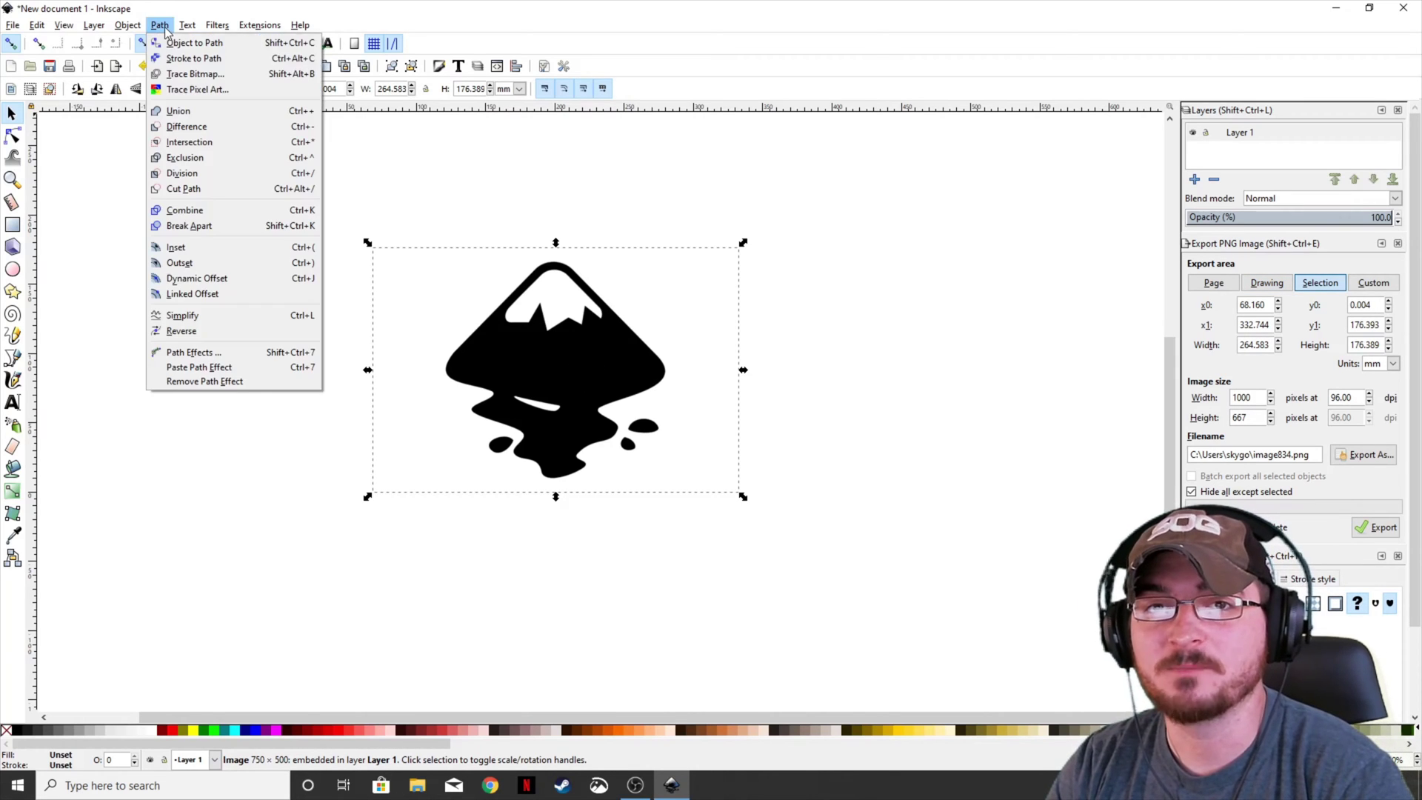
pyautogui.click(195, 73)
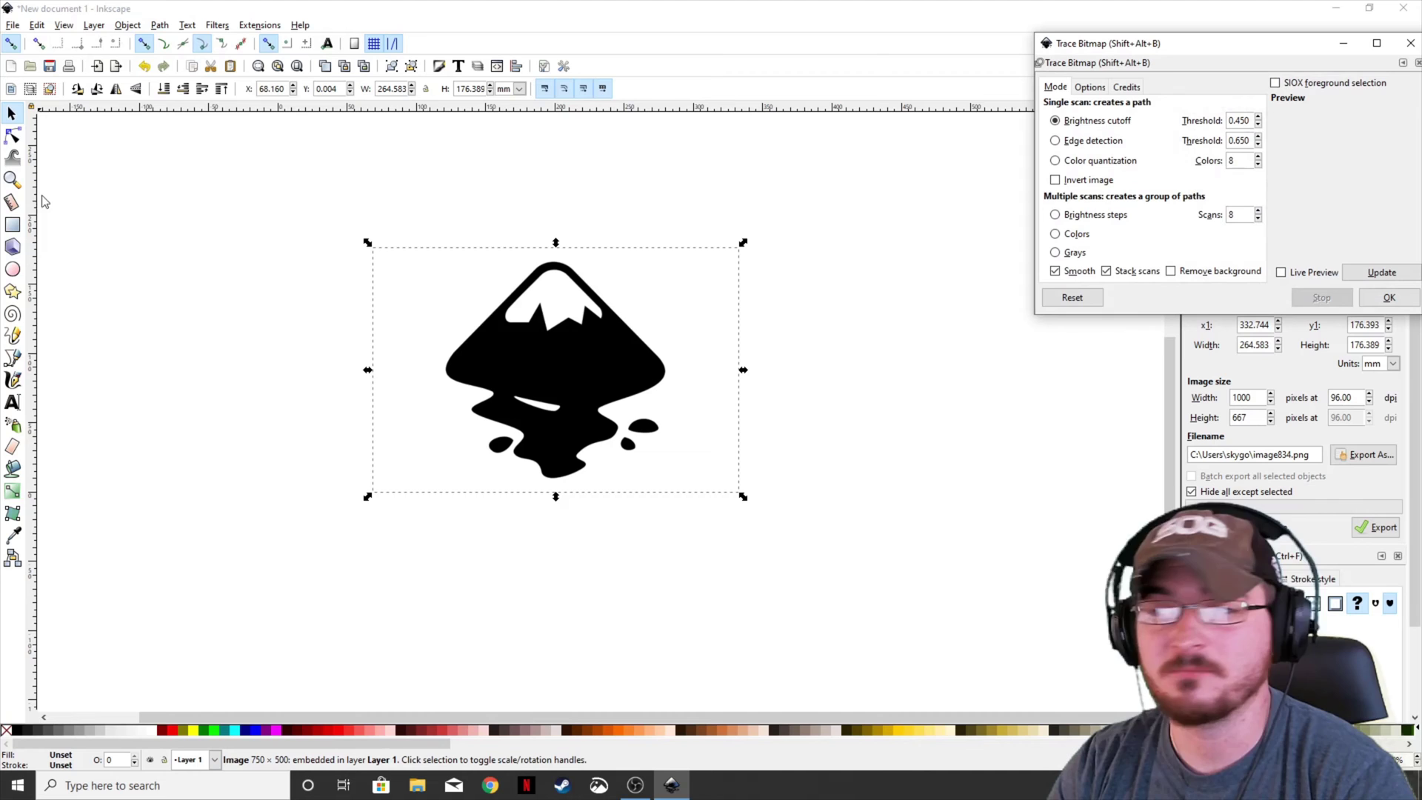
pyautogui.moveTo(1188, 44); pyautogui.dragTo(979, 207)
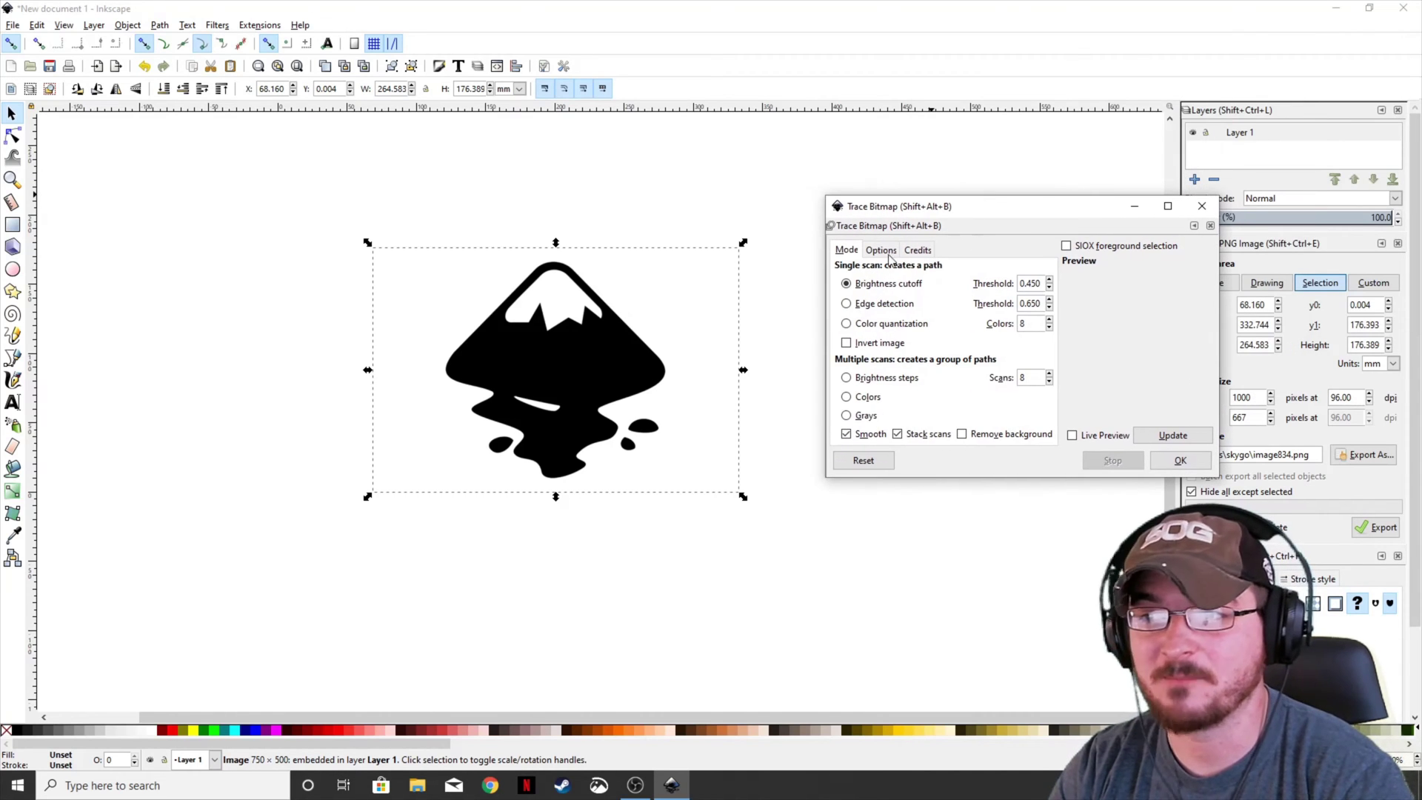
pyautogui.click(1072, 435)
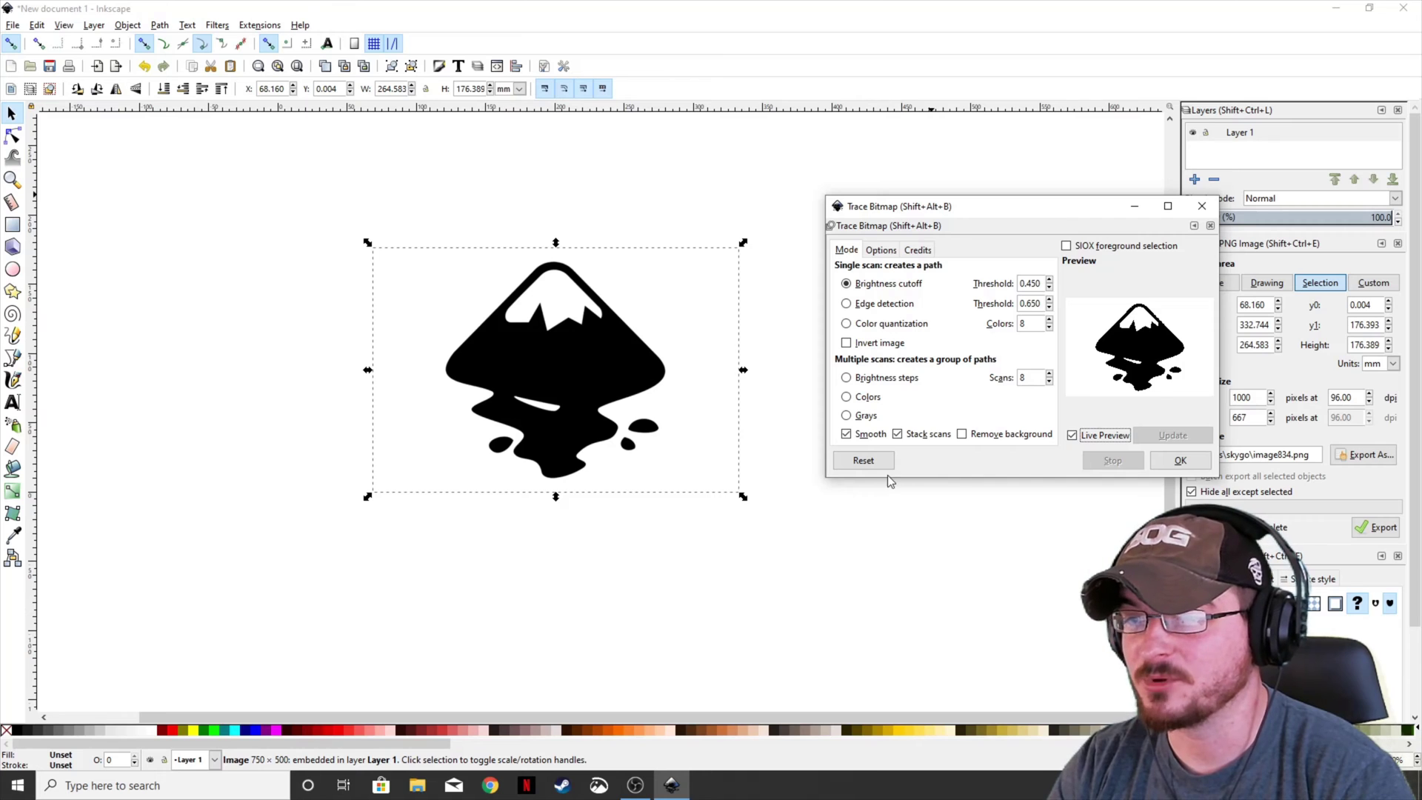
pyautogui.click(846, 436)
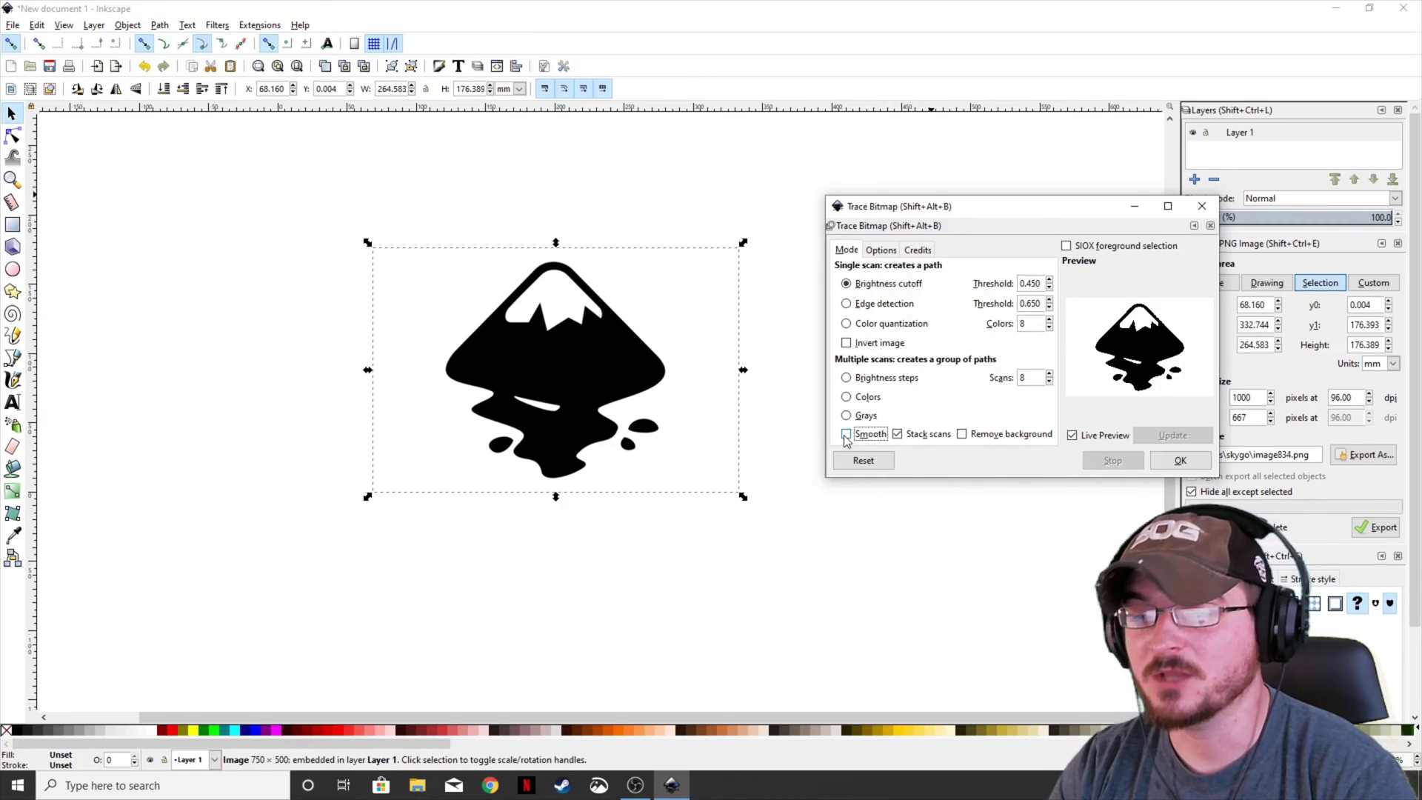
pyautogui.click(962, 435)
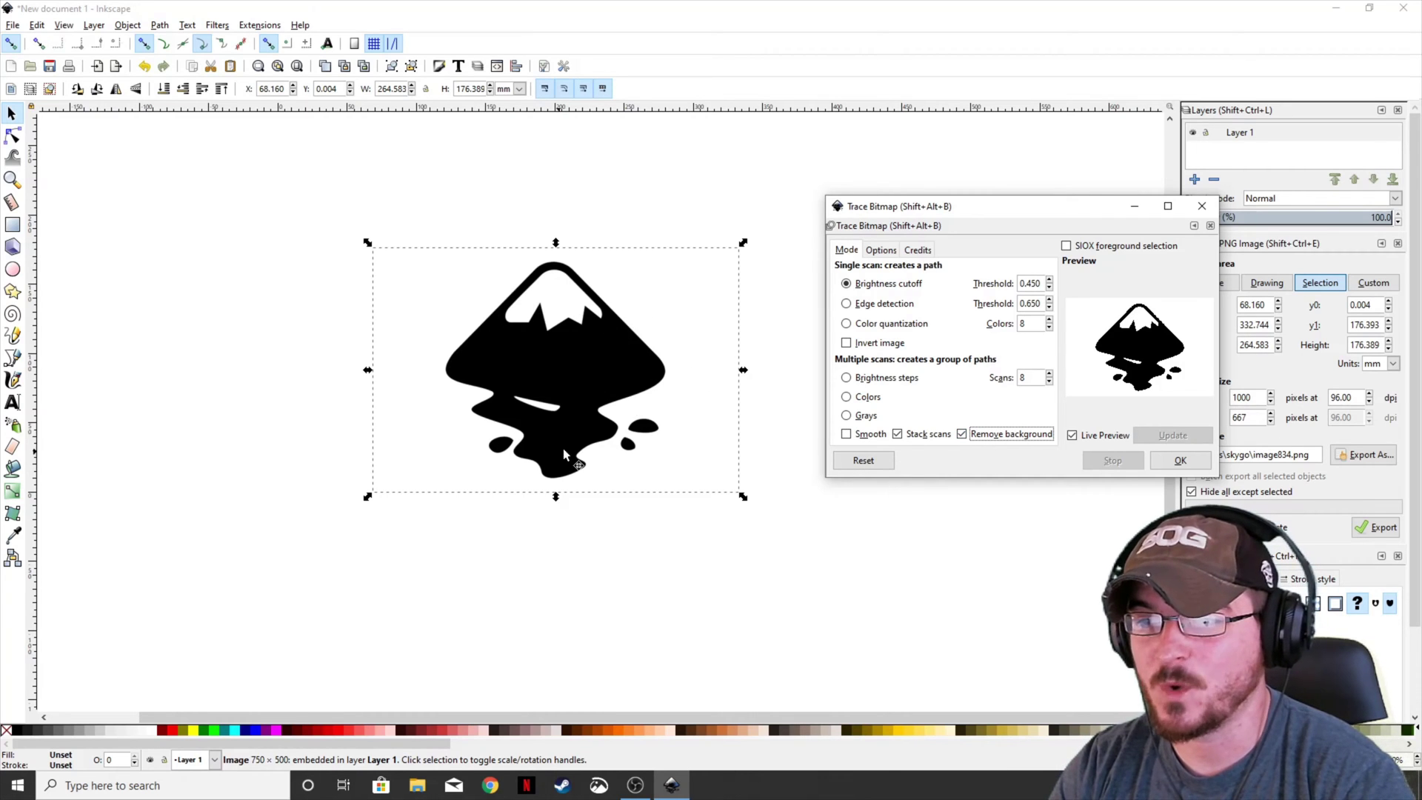
pyautogui.click(847, 416)
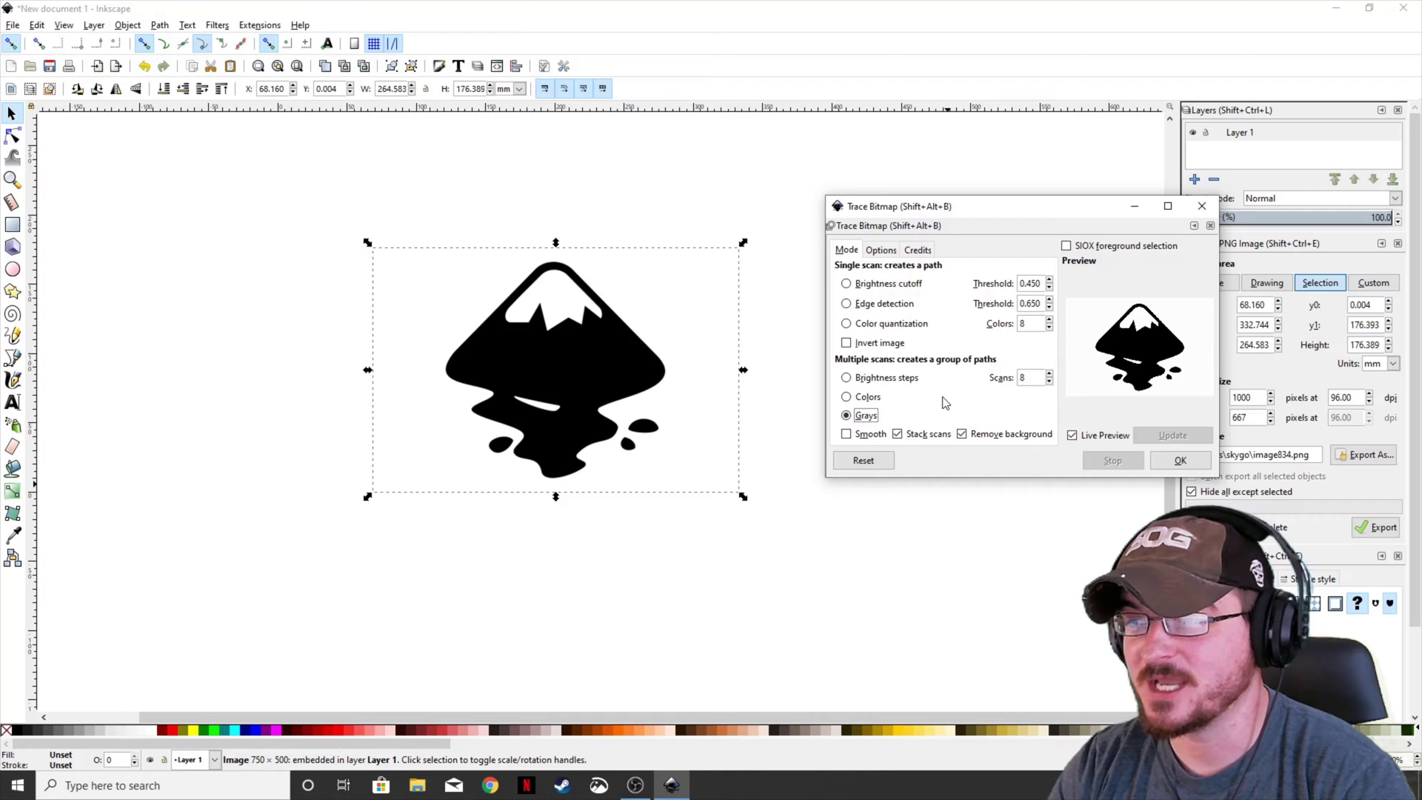
pyautogui.click(1050, 382)
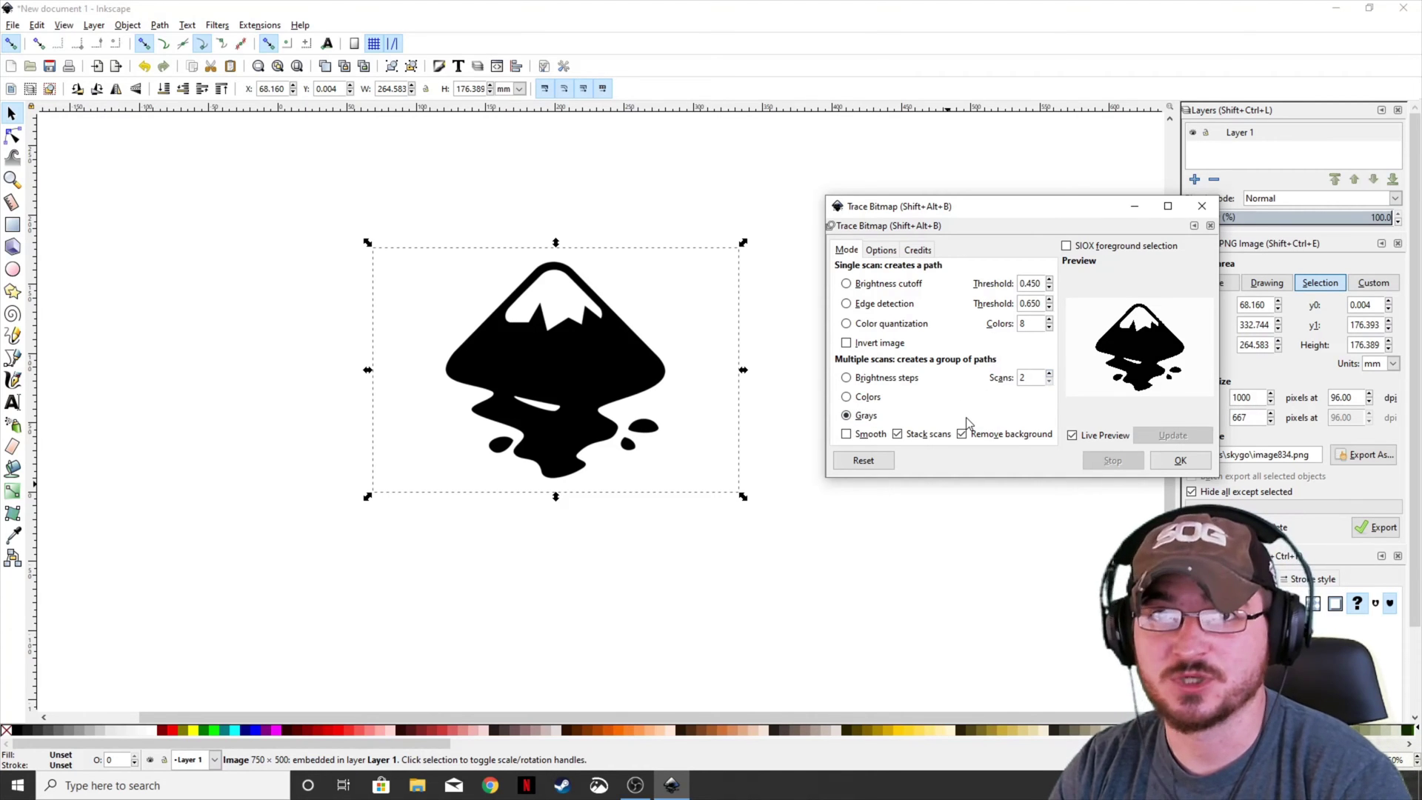
pyautogui.click(846, 397)
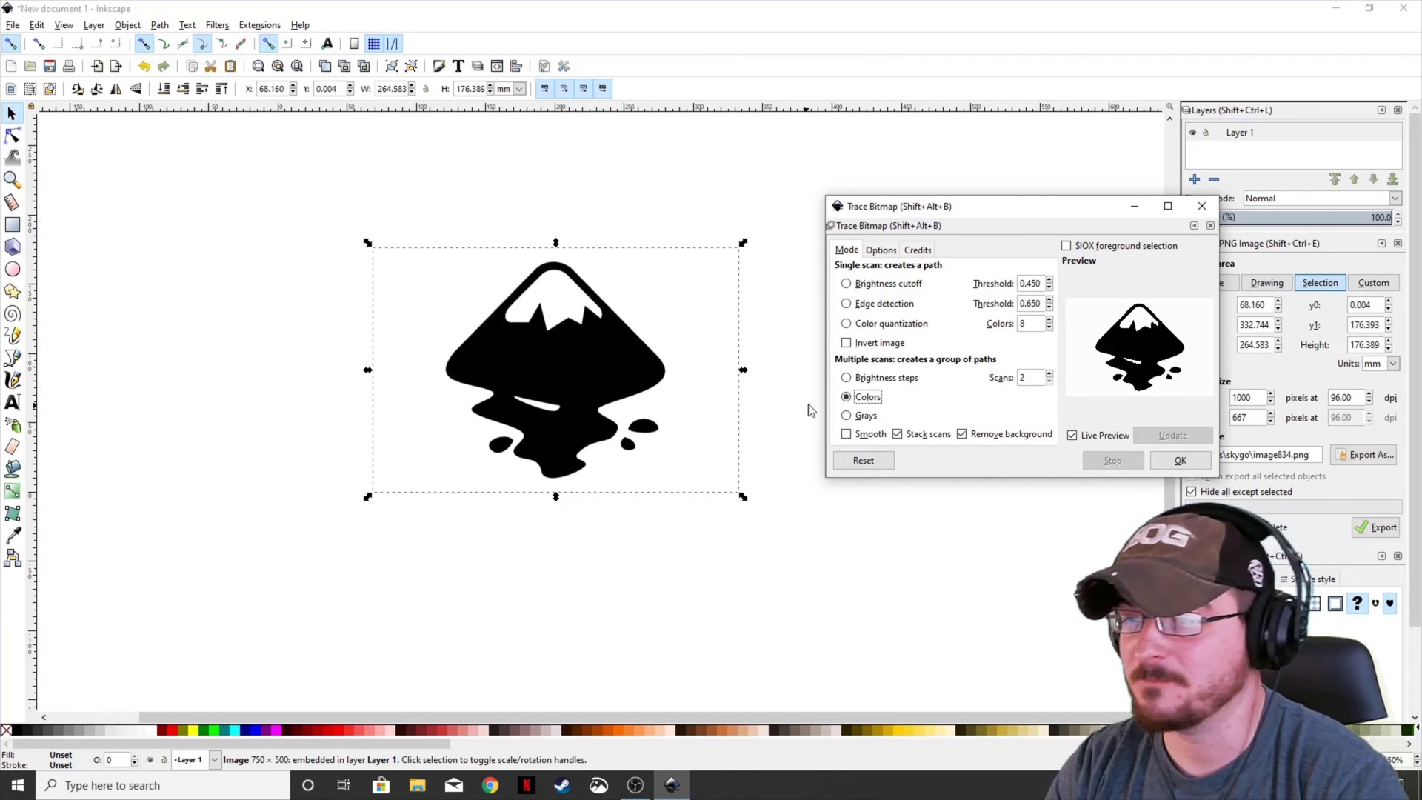
pyautogui.click(1190, 465)
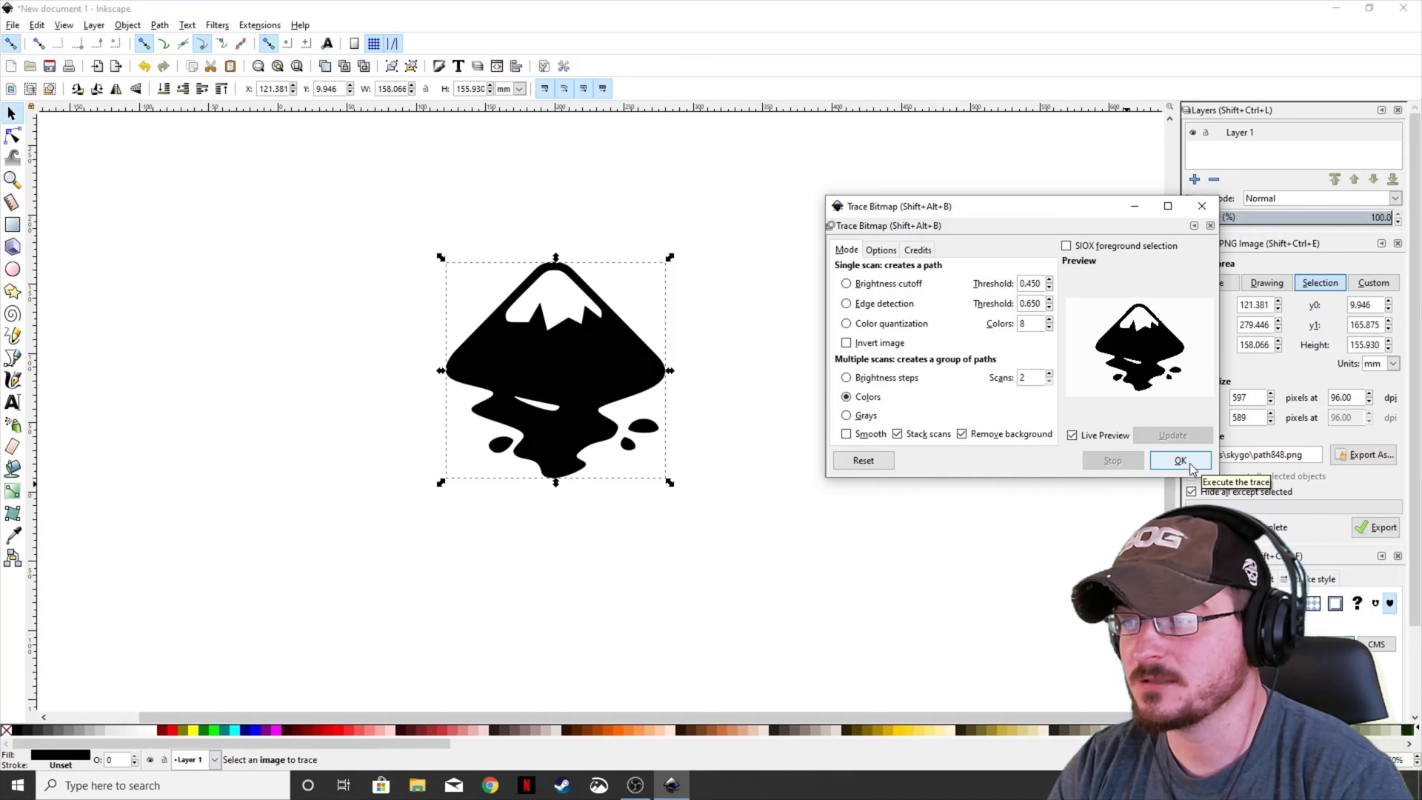
pyautogui.click(1202, 206)
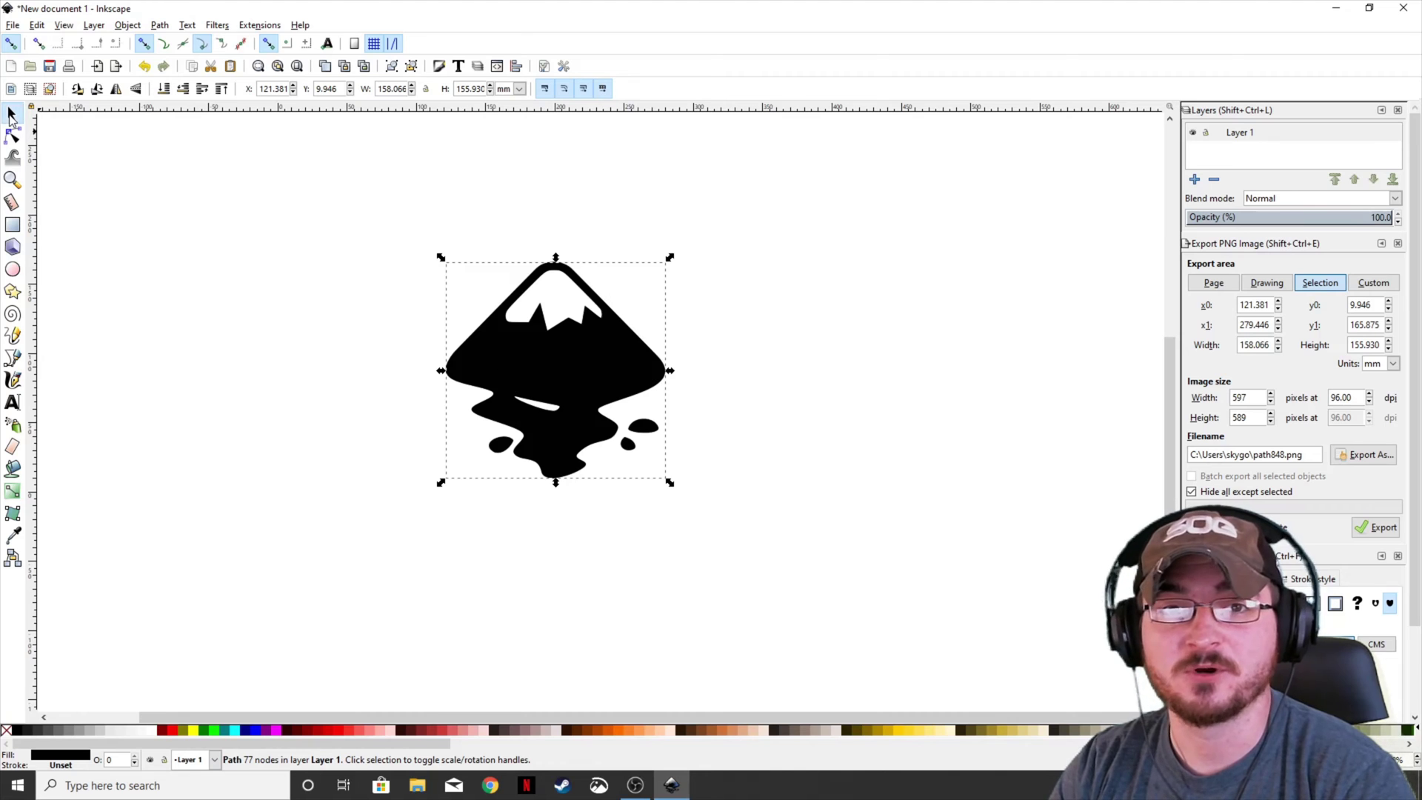
pyautogui.moveTo(581, 379); pyautogui.dragTo(901, 382)
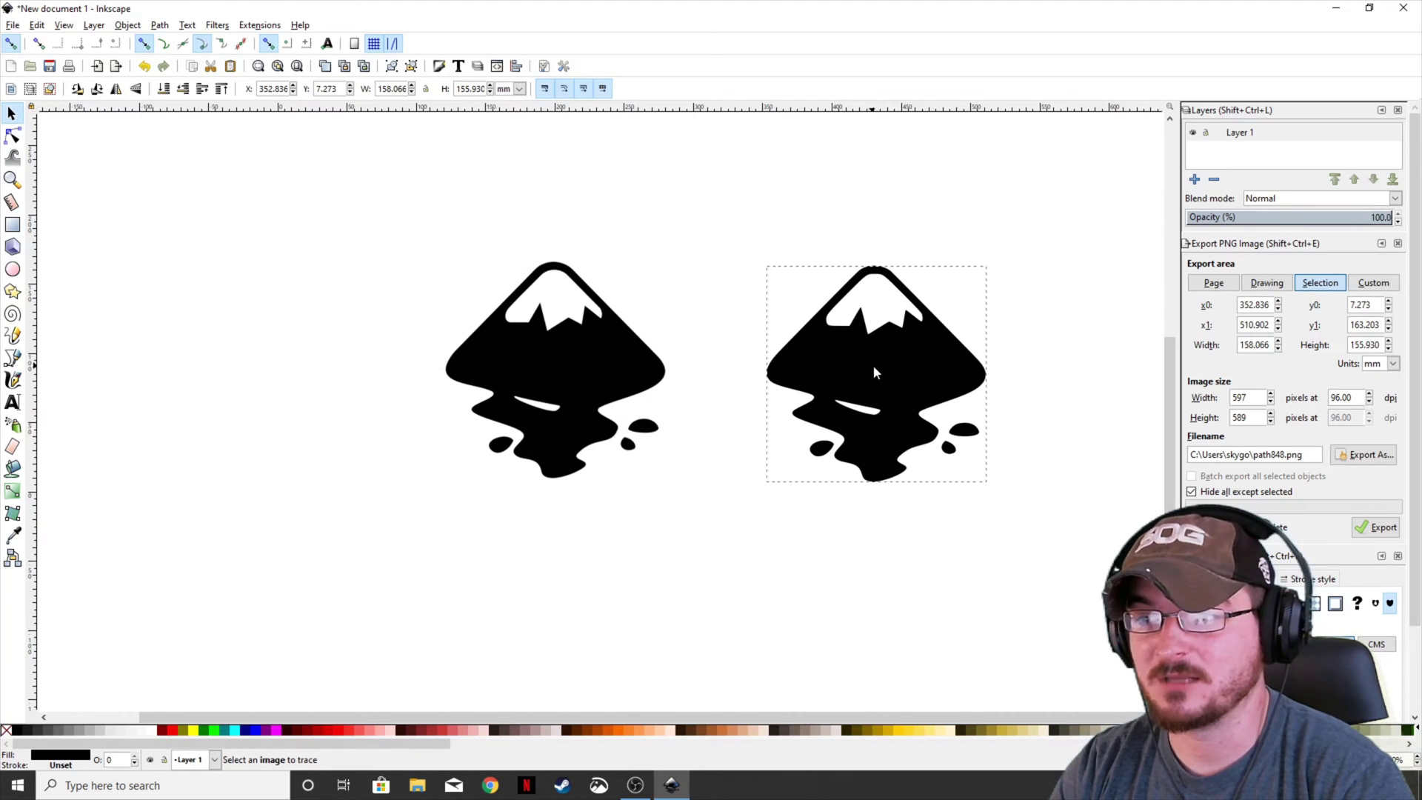
pyautogui.click(607, 364)
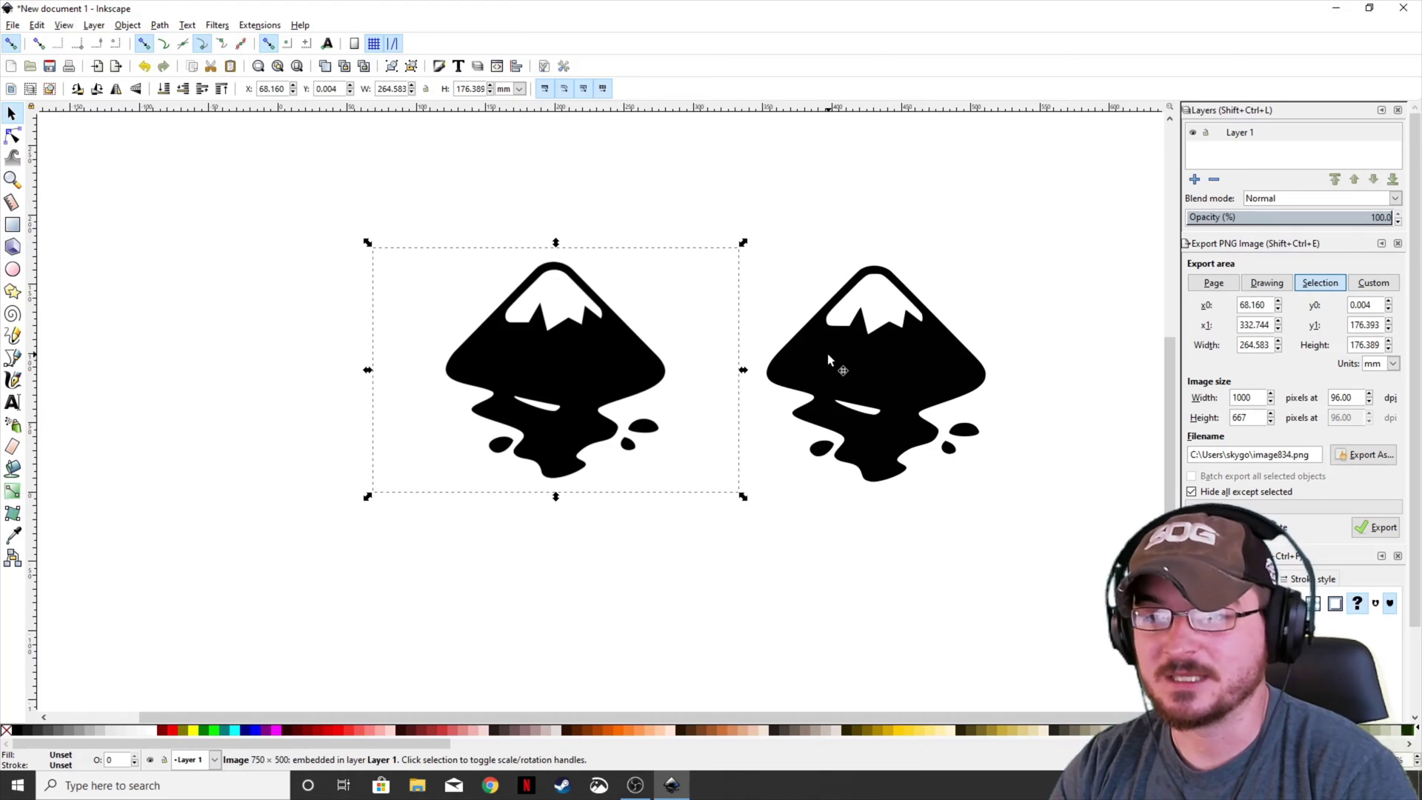
pyautogui.scroll(7, 597, 318)
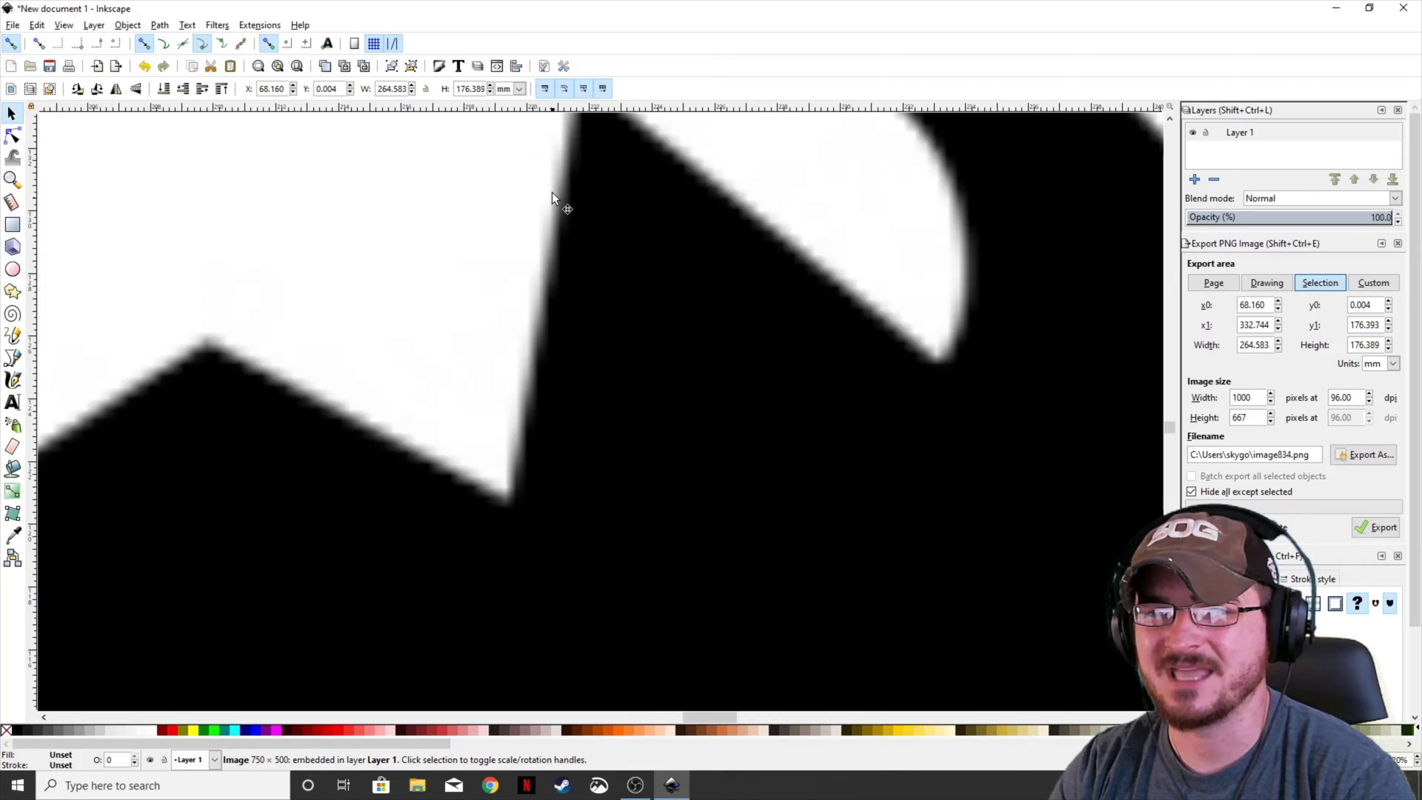
pyautogui.scroll(-7, 574, 433)
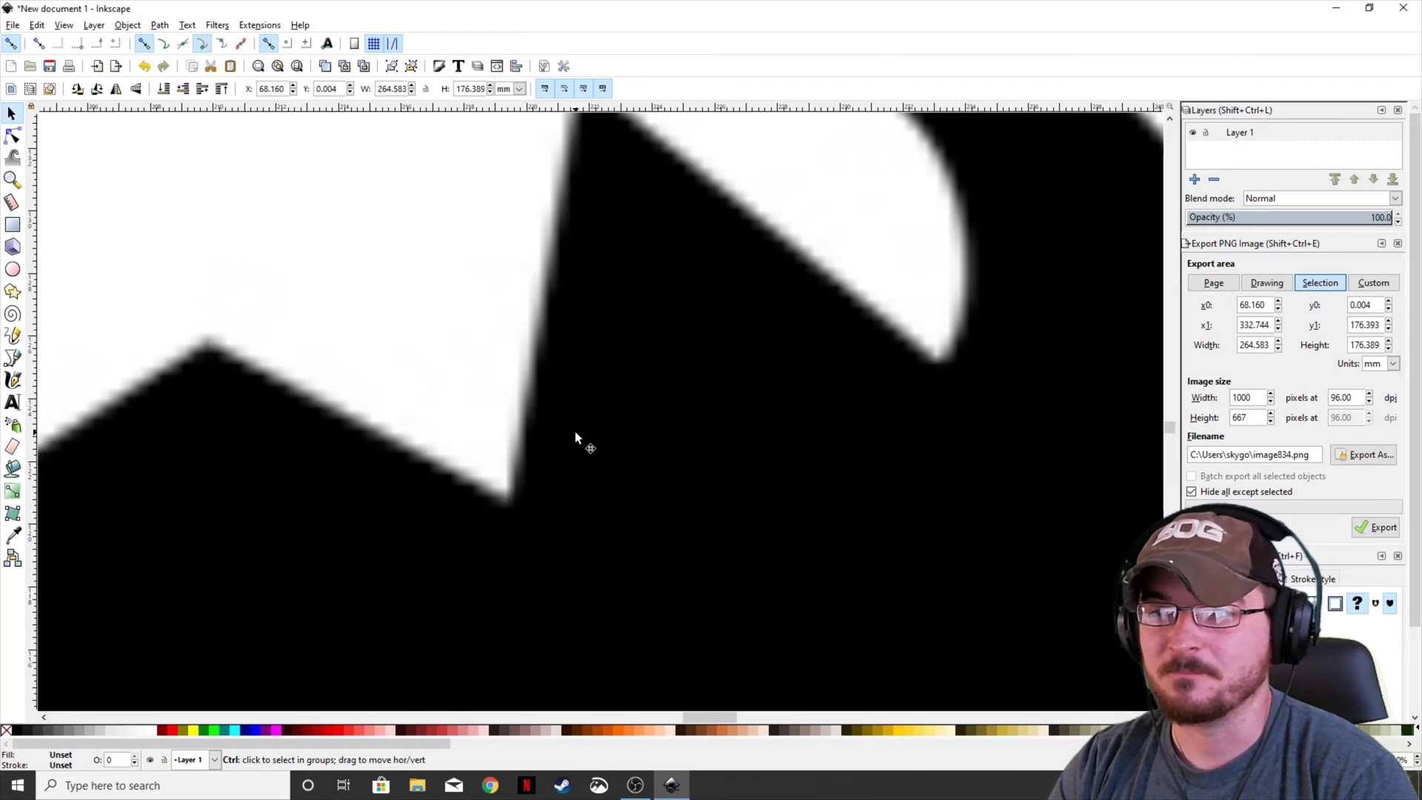
pyautogui.scroll(-2, 682, 375)
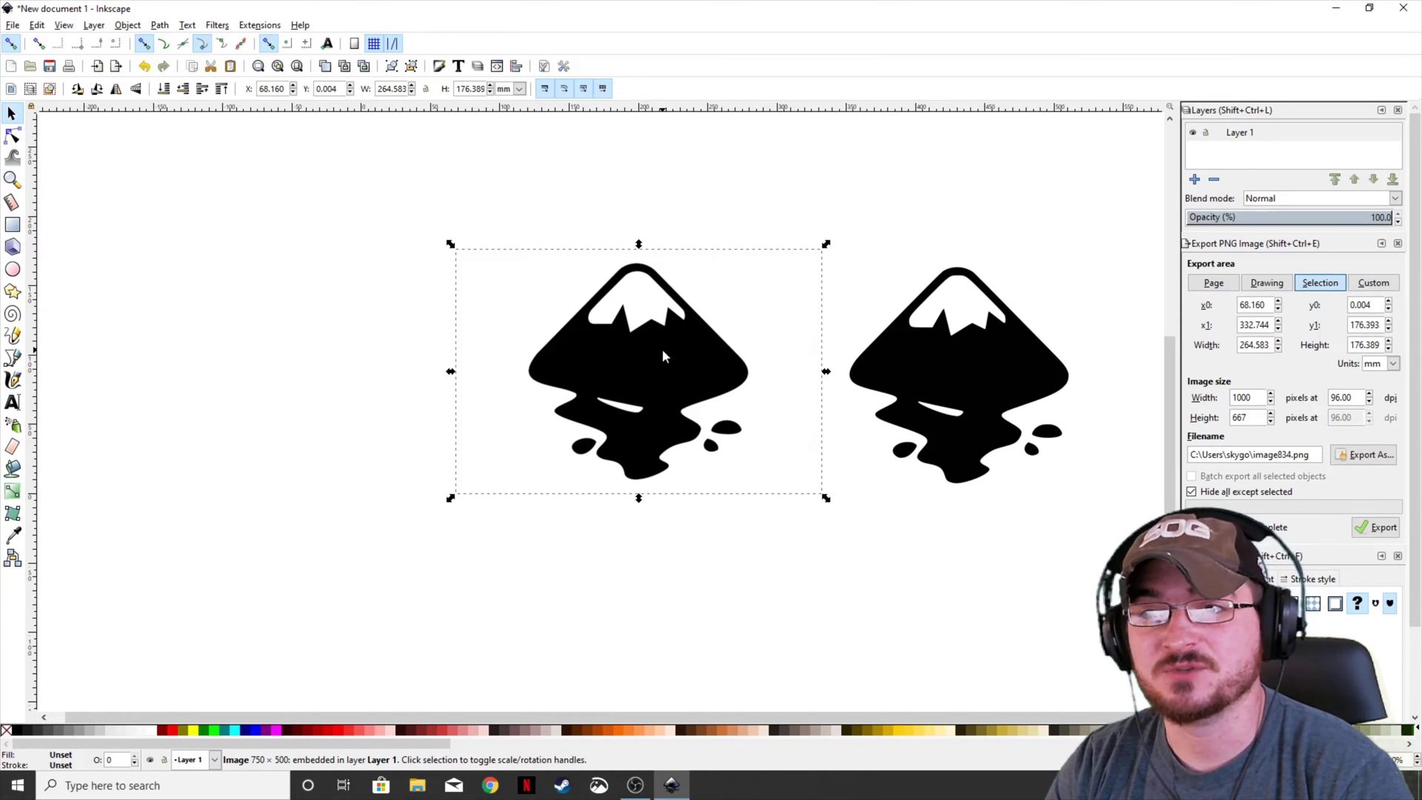
pyautogui.scroll(-5, 662, 357)
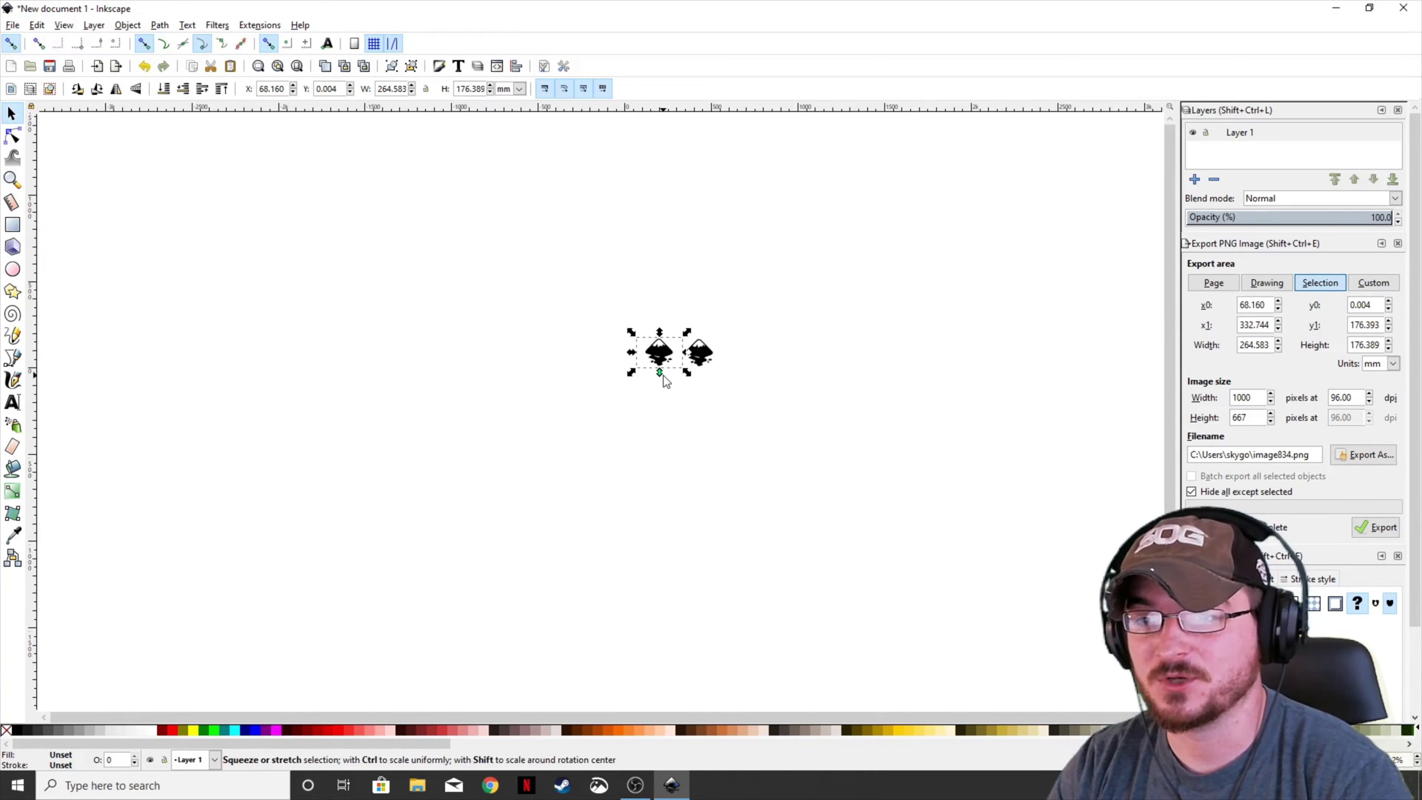
pyautogui.scroll(-3, 666, 373)
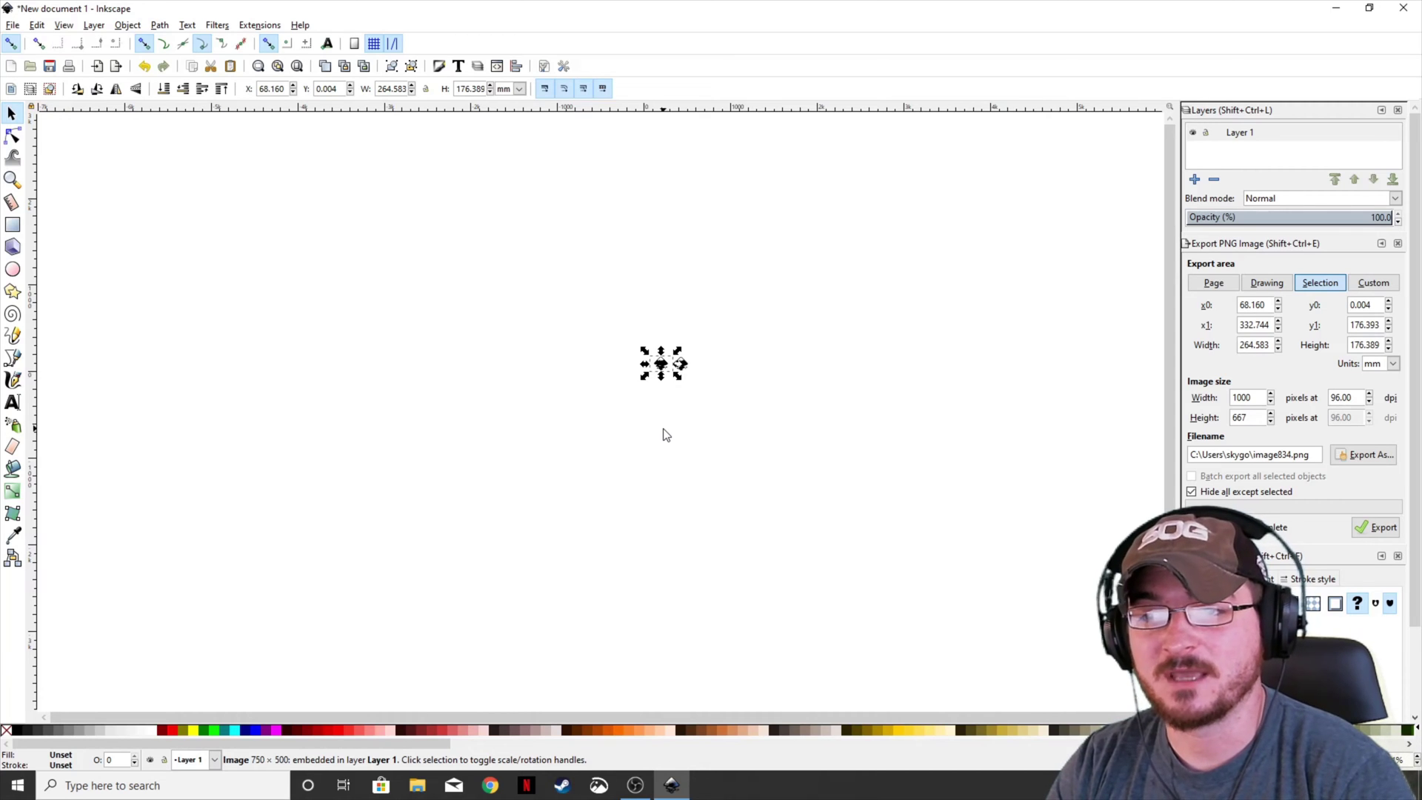
pyautogui.scroll(6, 669, 365)
pyautogui.scroll(-5, 709, 408)
pyautogui.hscroll(5, 740, 334)
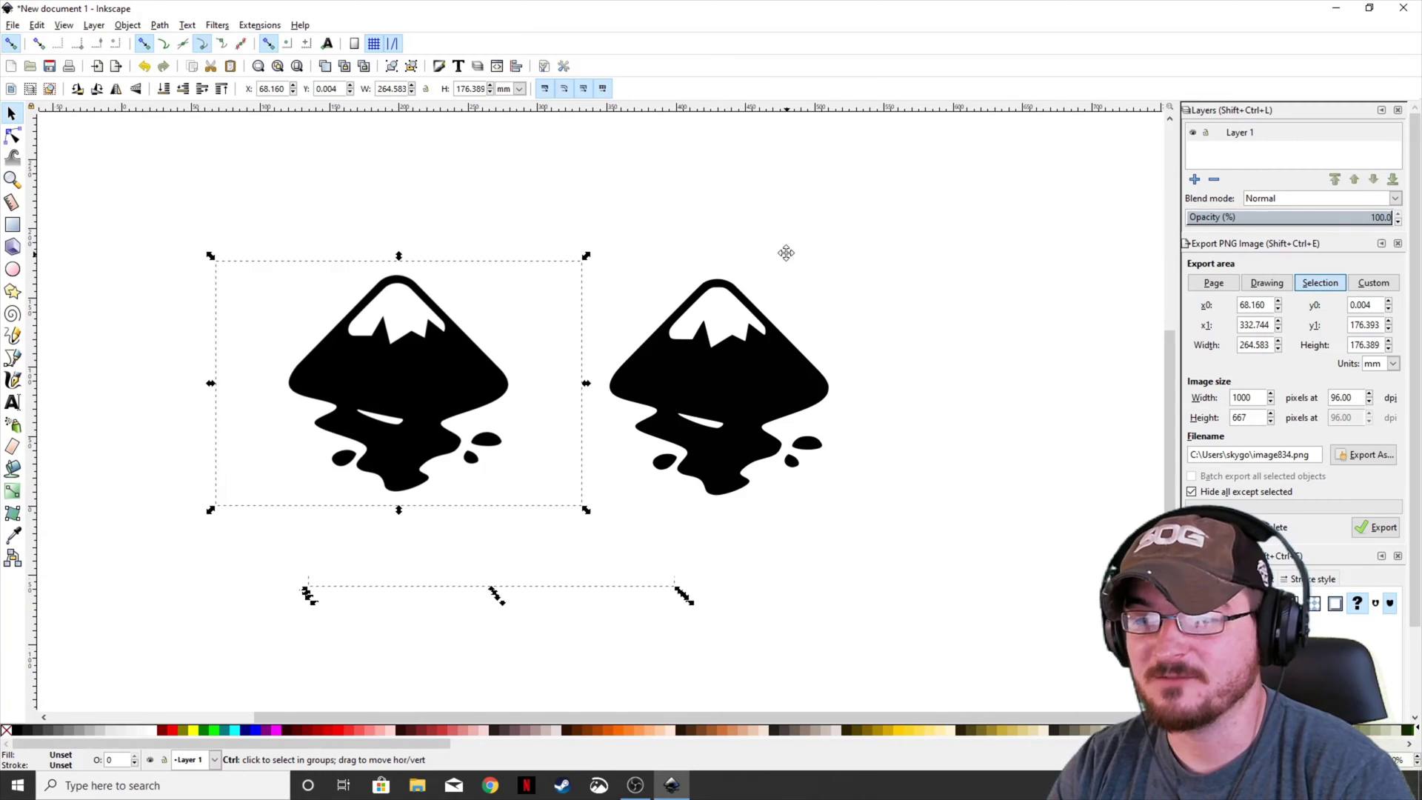
pyautogui.click(765, 437)
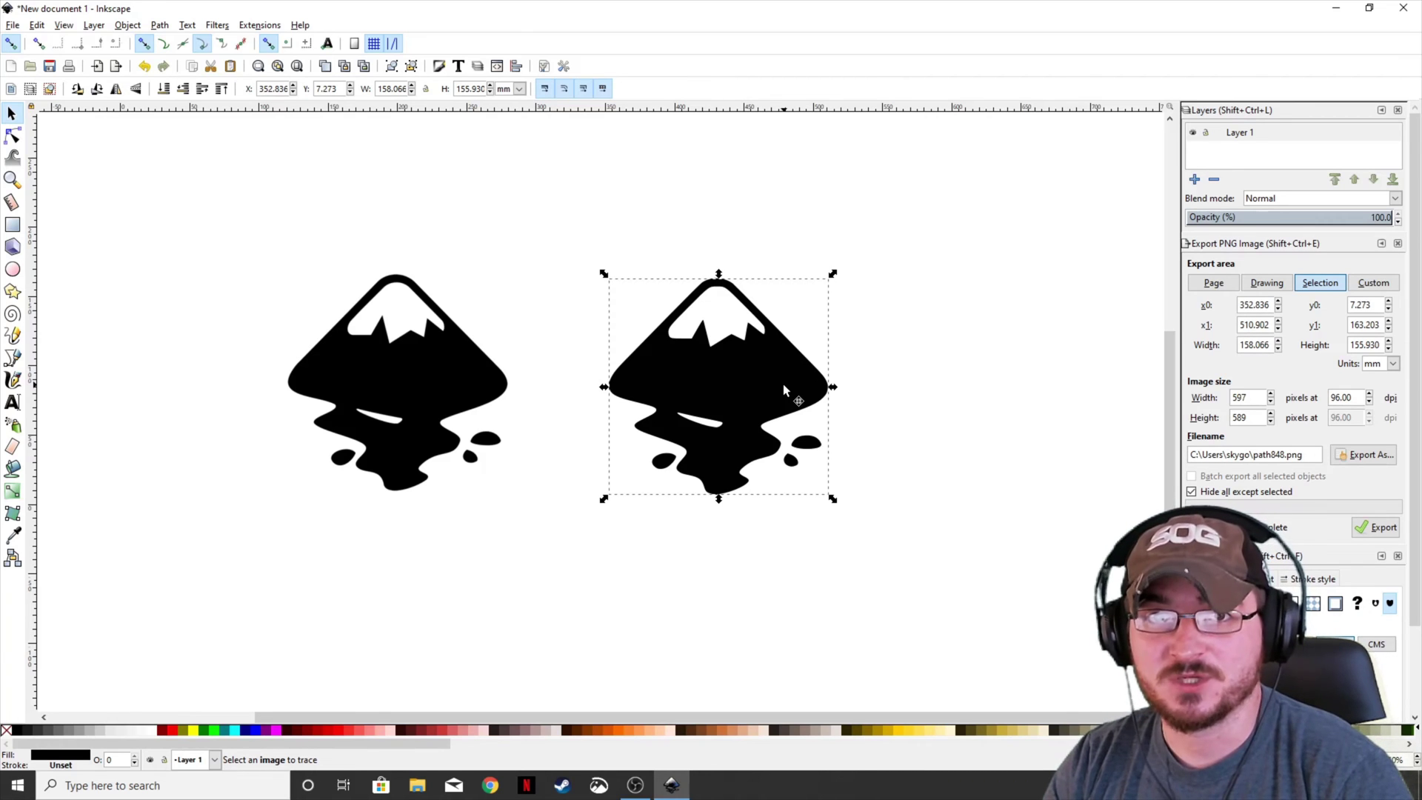
pyautogui.scroll(10, 737, 348)
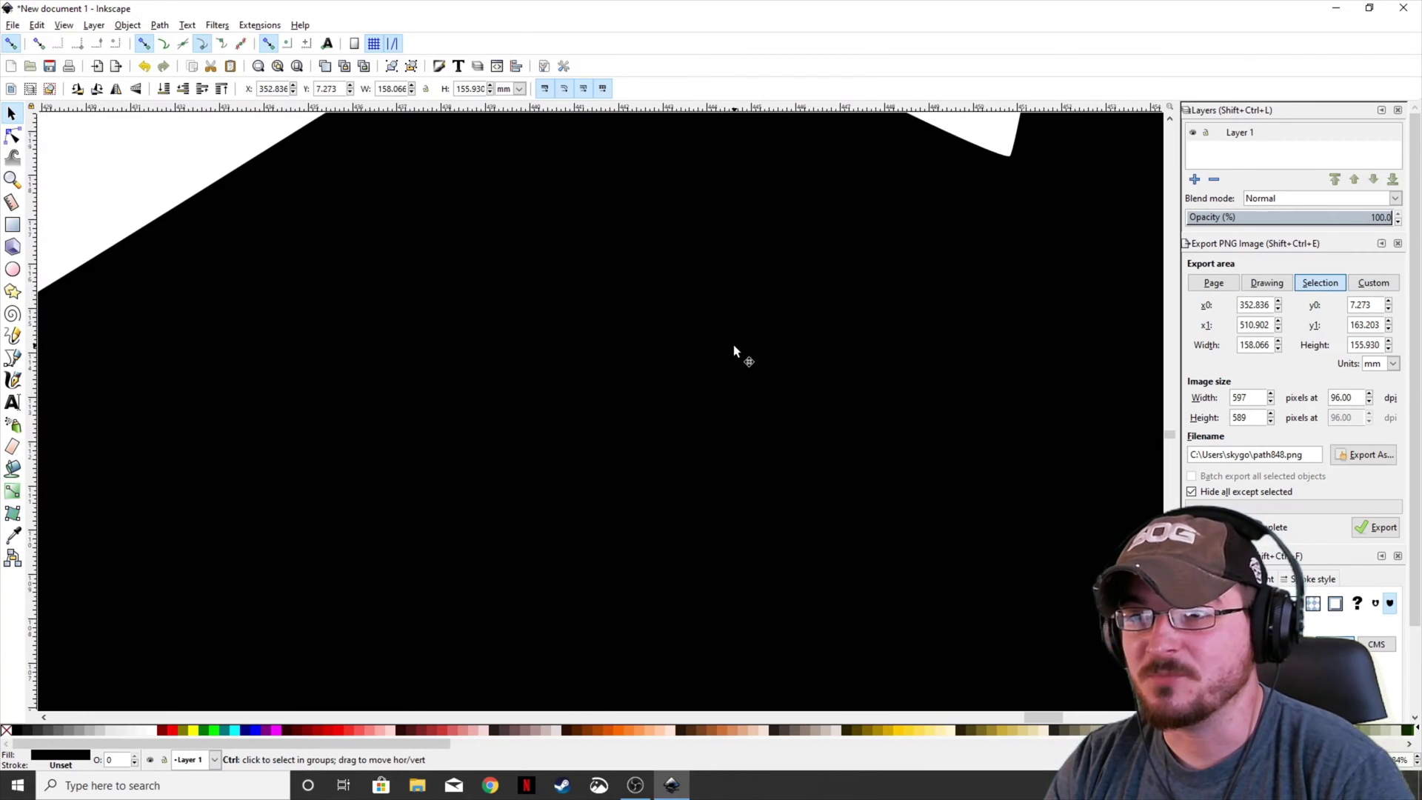
pyautogui.scroll(5, 732, 394)
pyautogui.scroll(-3, 689, 327)
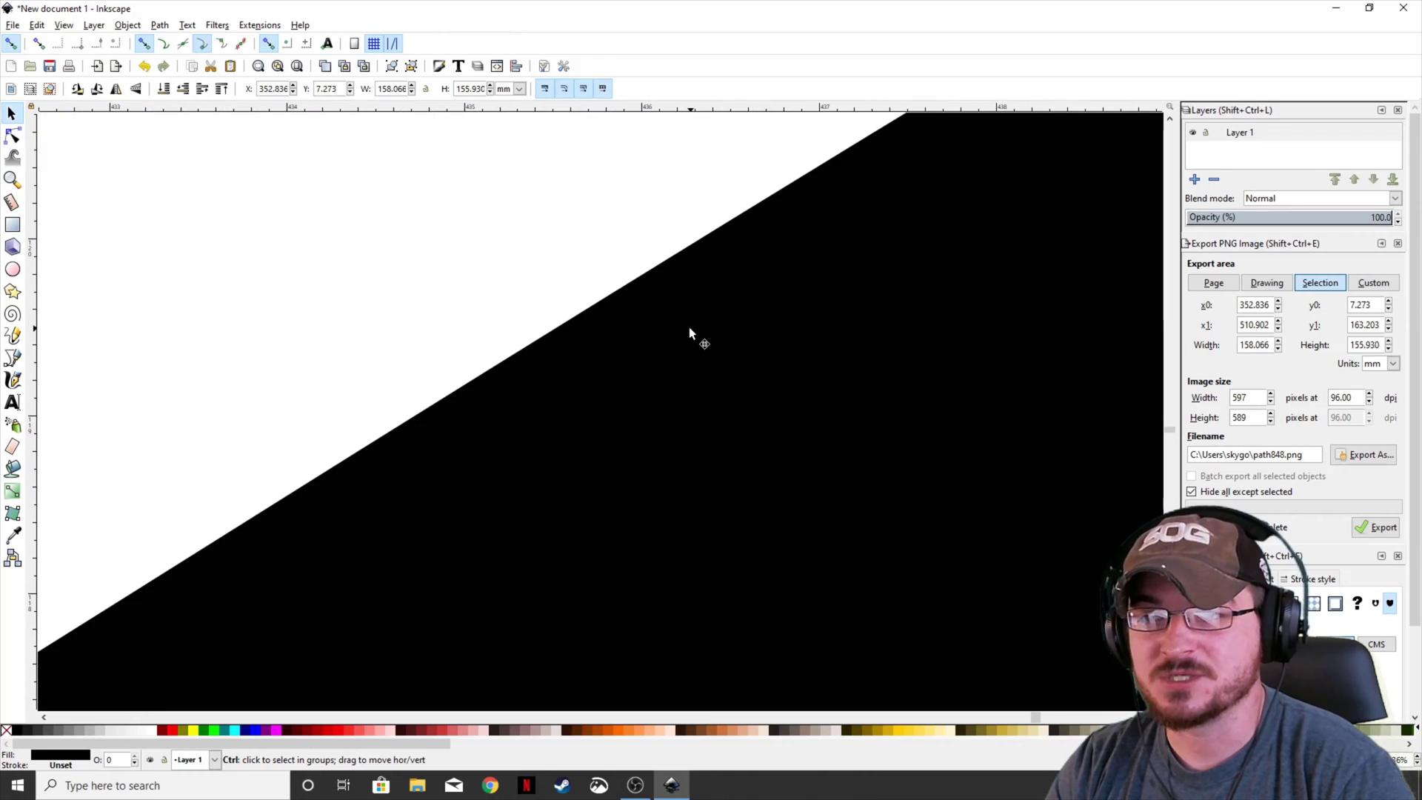
pyautogui.scroll(-6, 690, 331)
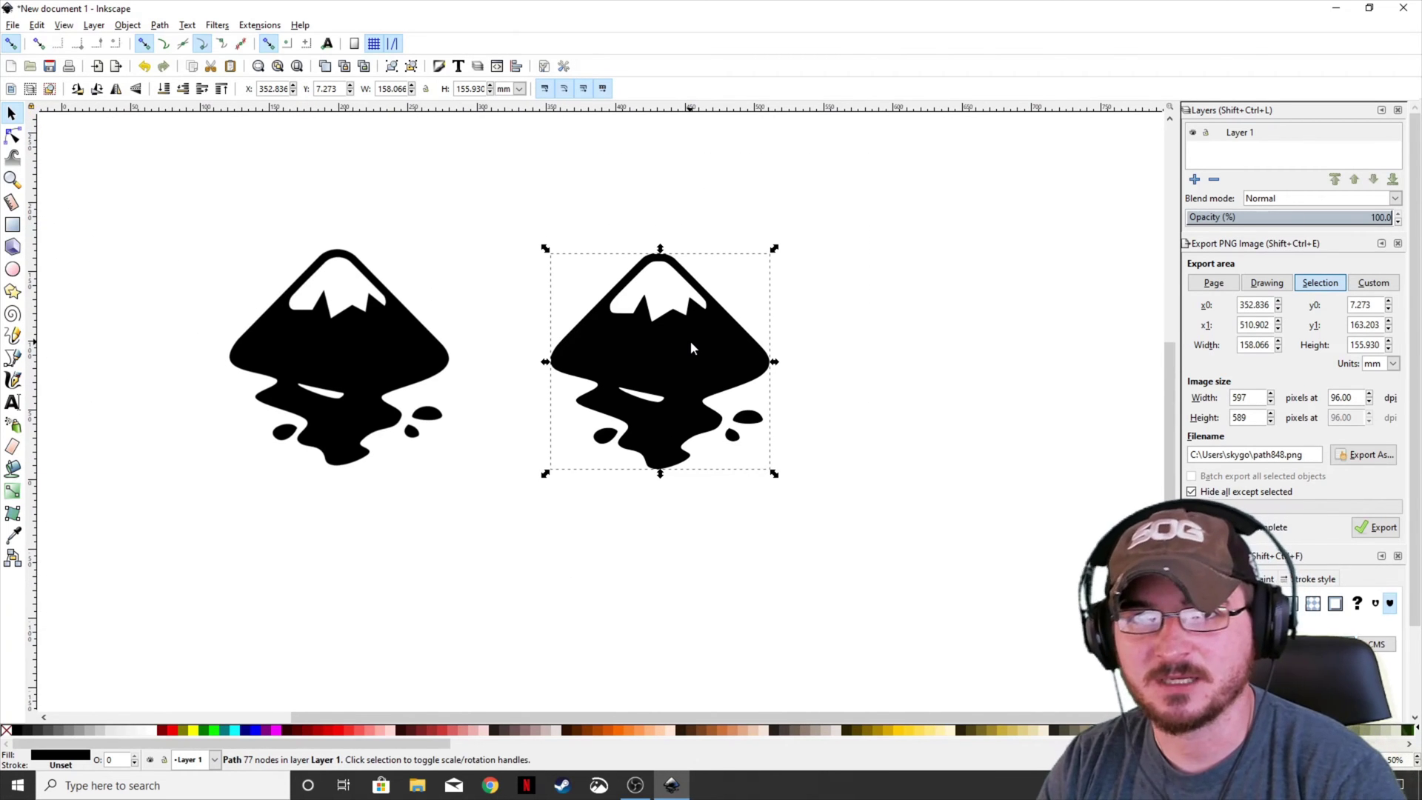
# Delete the original embedded logo image and select the traced logo path
pyautogui.click(397, 366)
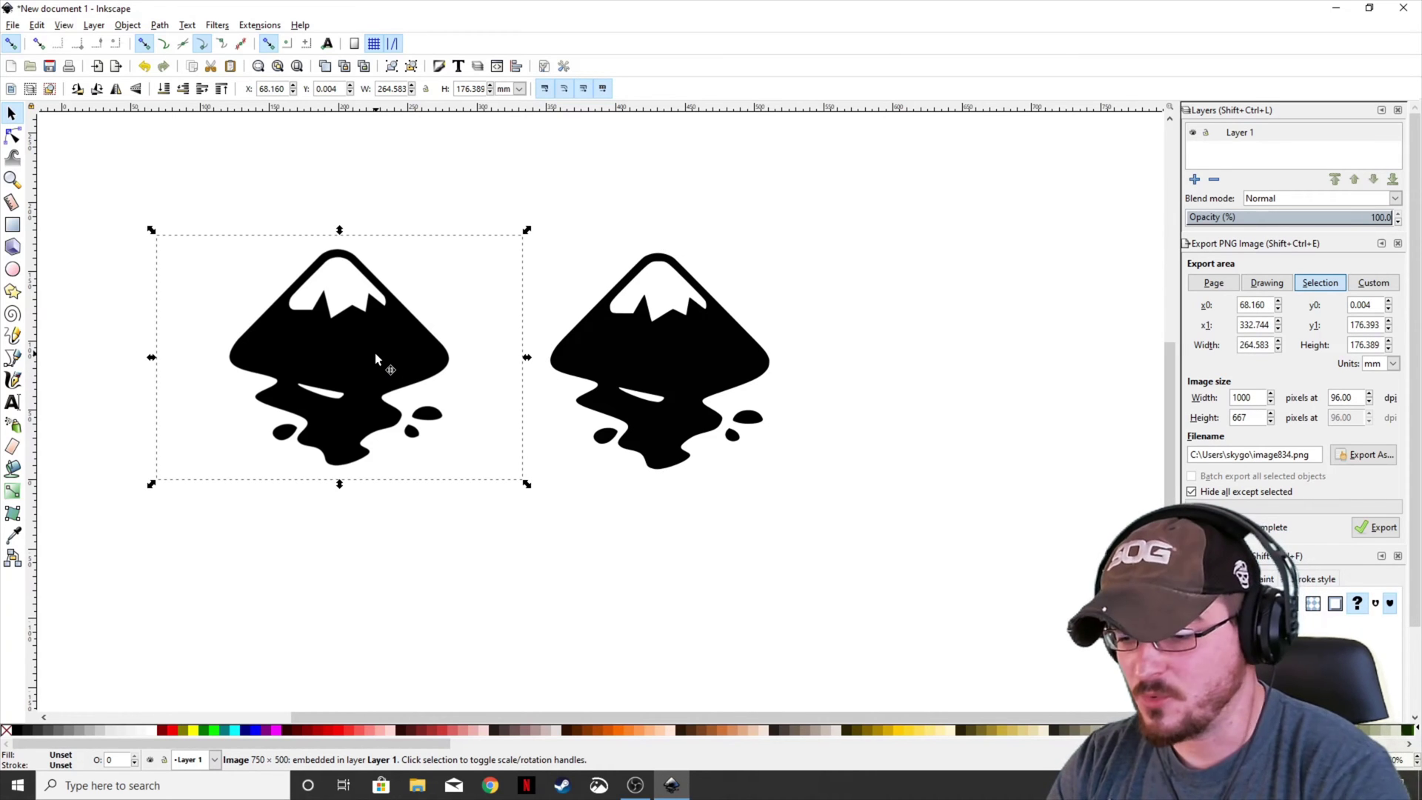
pyautogui.press('Delete')
pyautogui.click(678, 371)
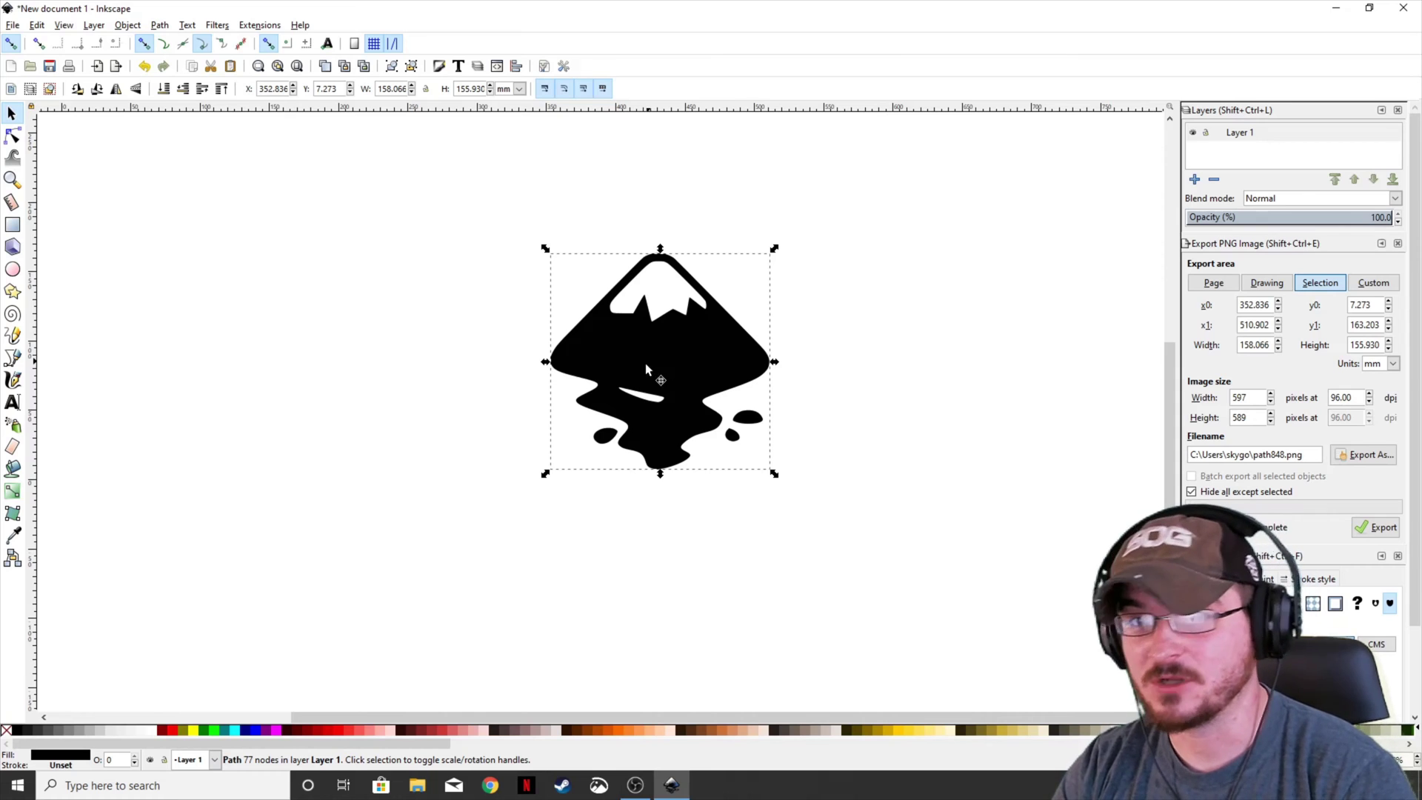
pyautogui.click(12, 26)
pyautogui.click(71, 188)
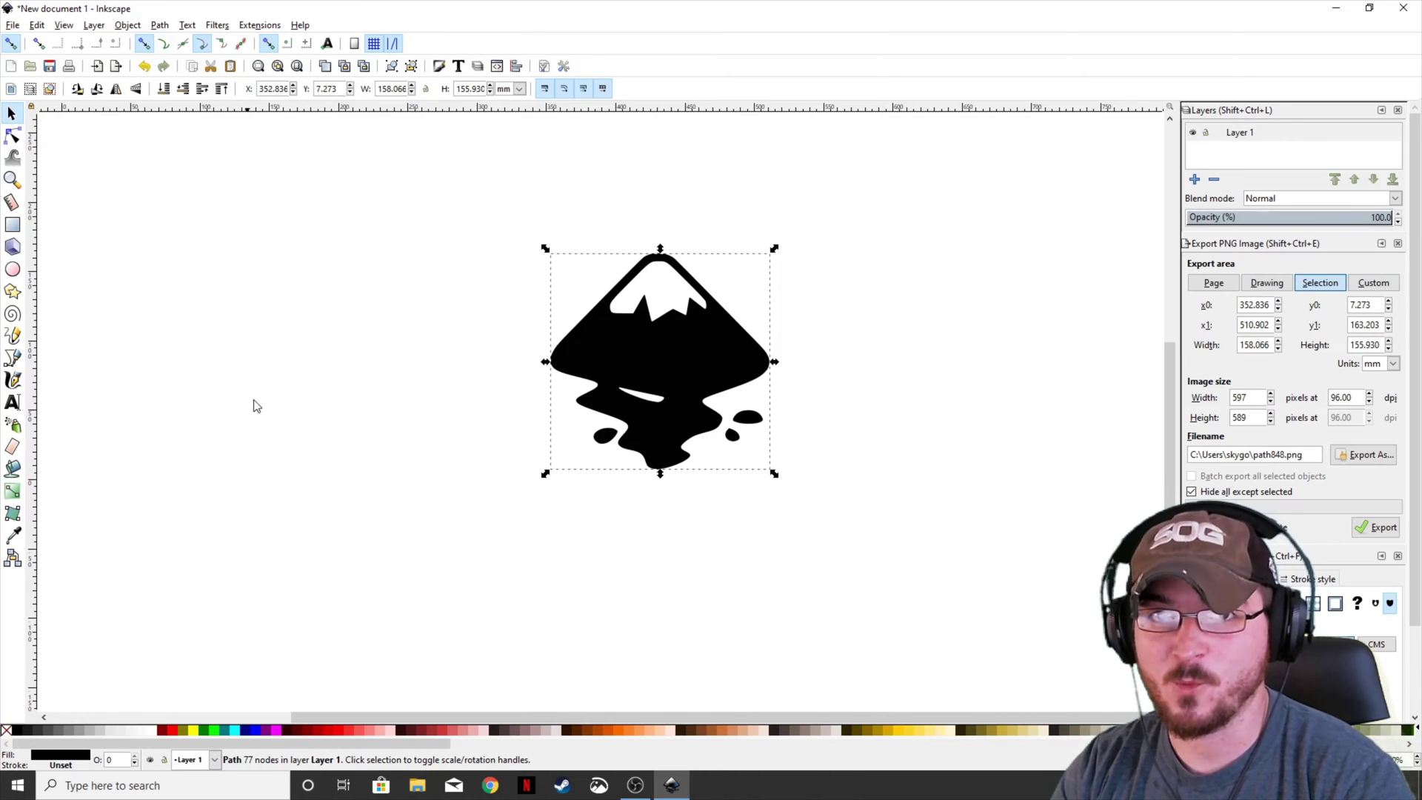
pyautogui.click(1321, 285)
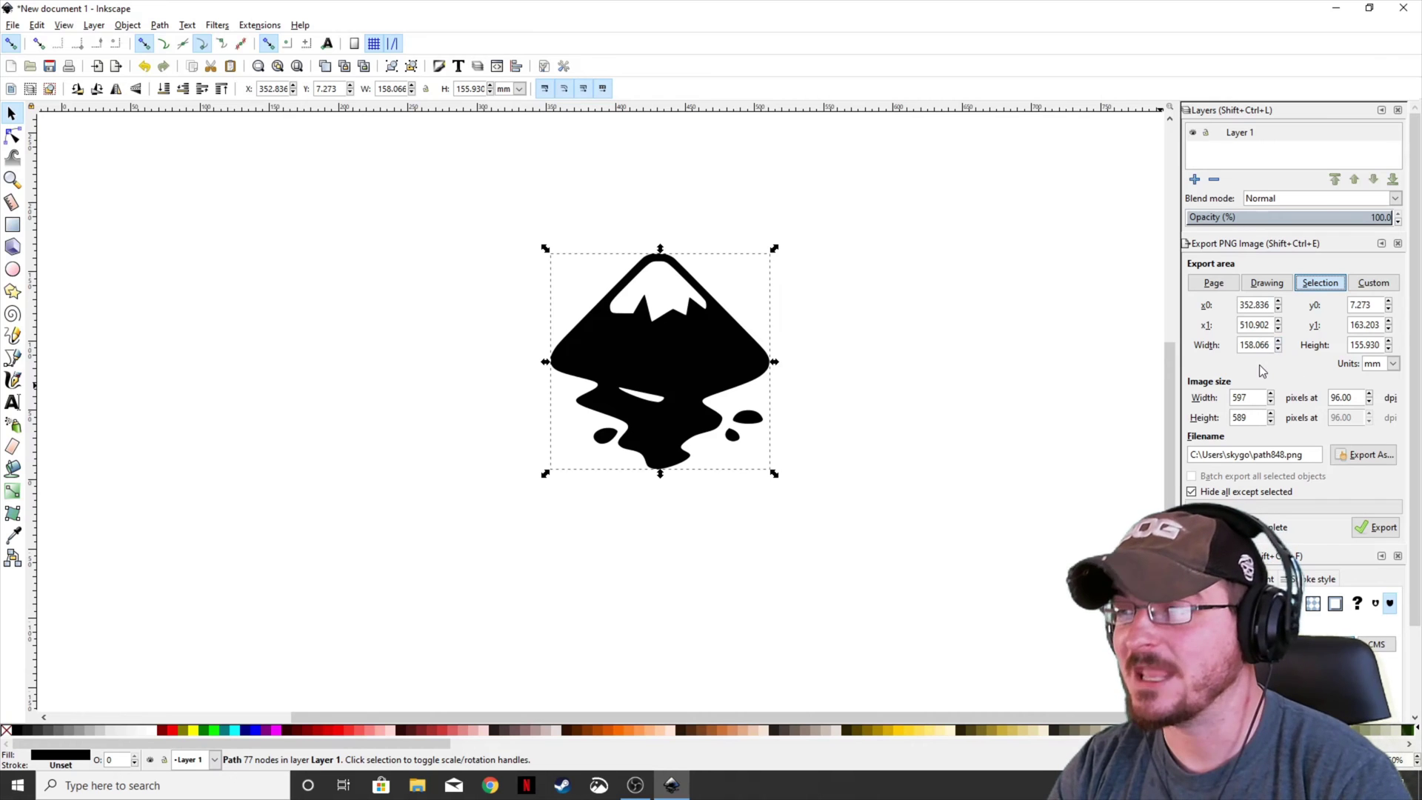
pyautogui.click(1392, 364)
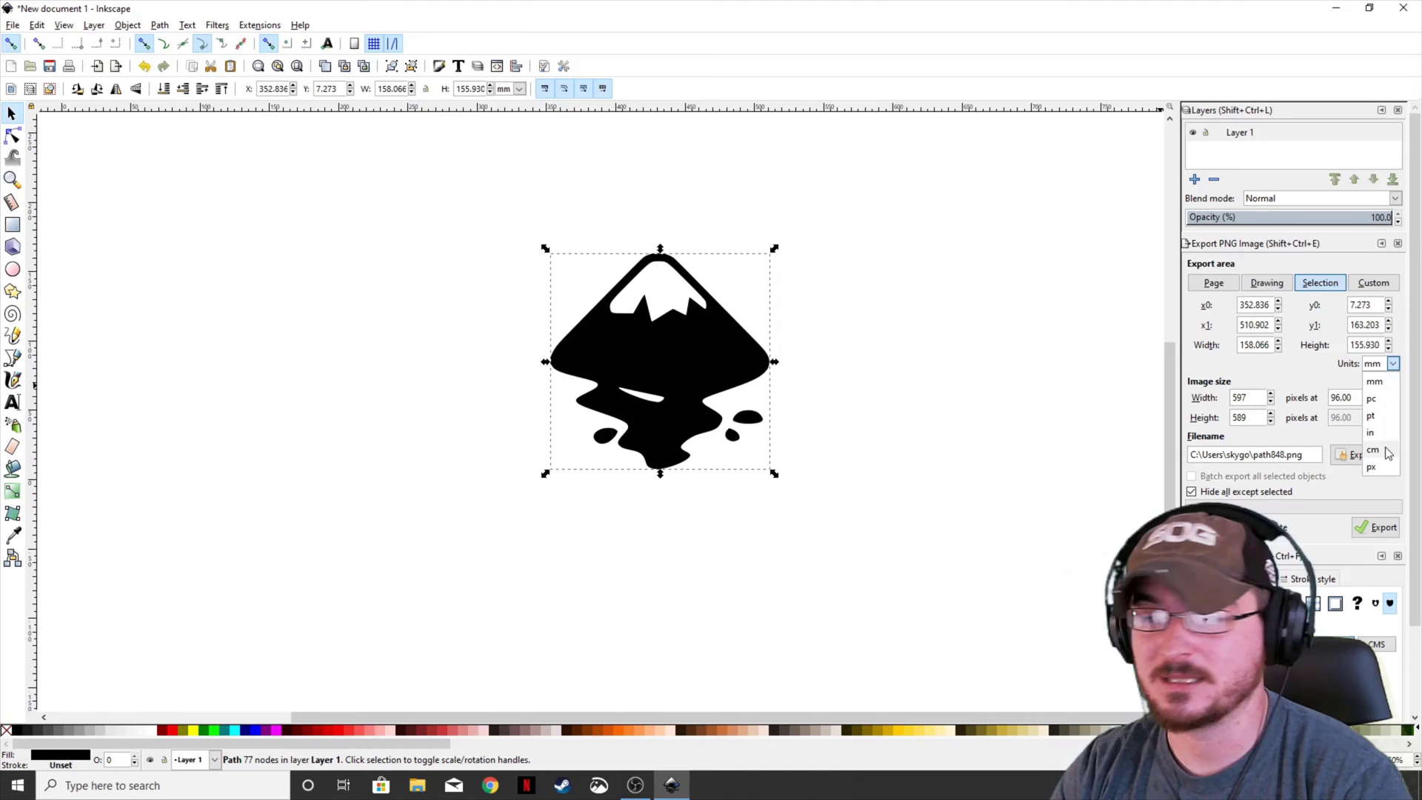
pyautogui.click(1272, 366)
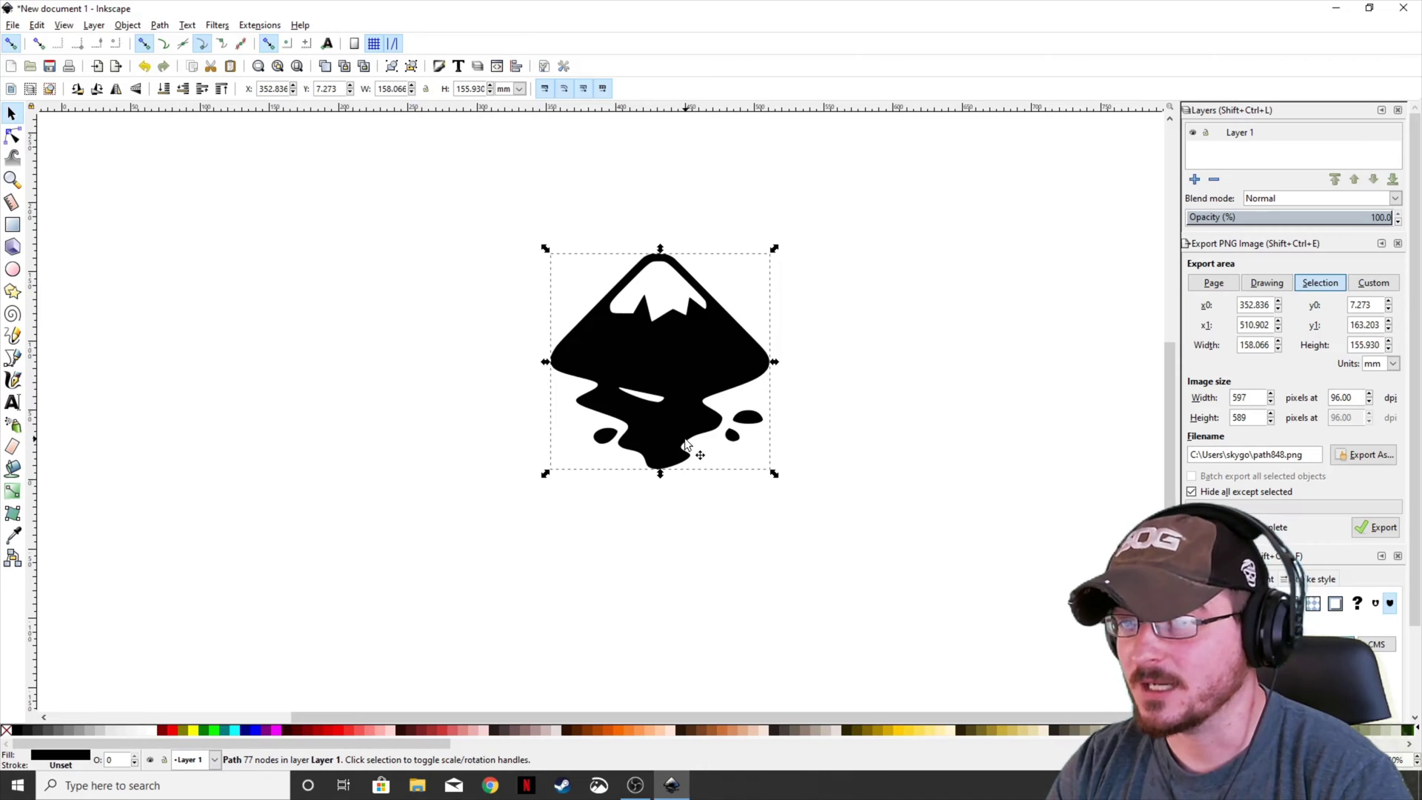
# Export the traced logo to the Desktop as 'Inkscape Logo.png', then select the logo
pyautogui.click(1373, 454)
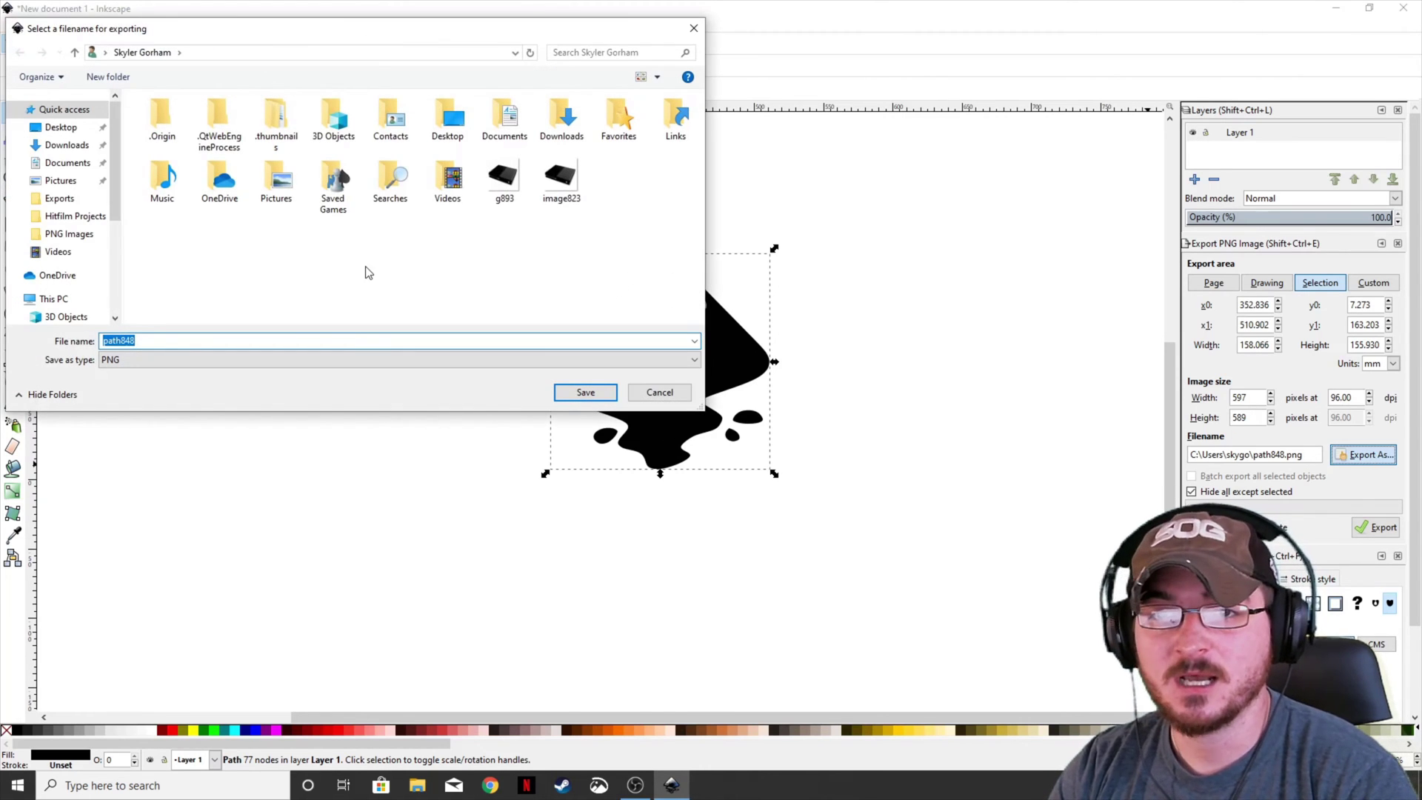
pyautogui.click(448, 118)
pyautogui.click(561, 396)
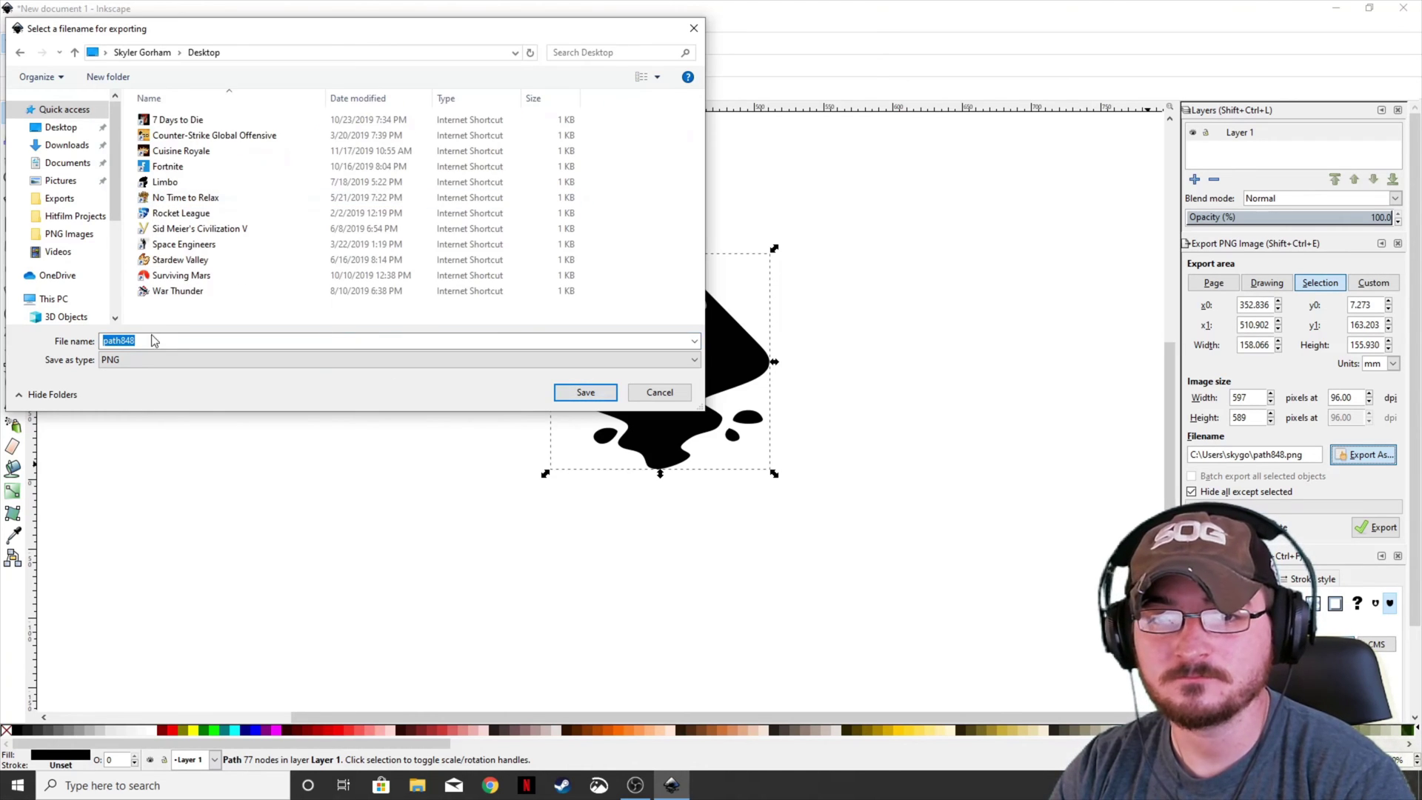
pyautogui.write('Inkscape Logo')
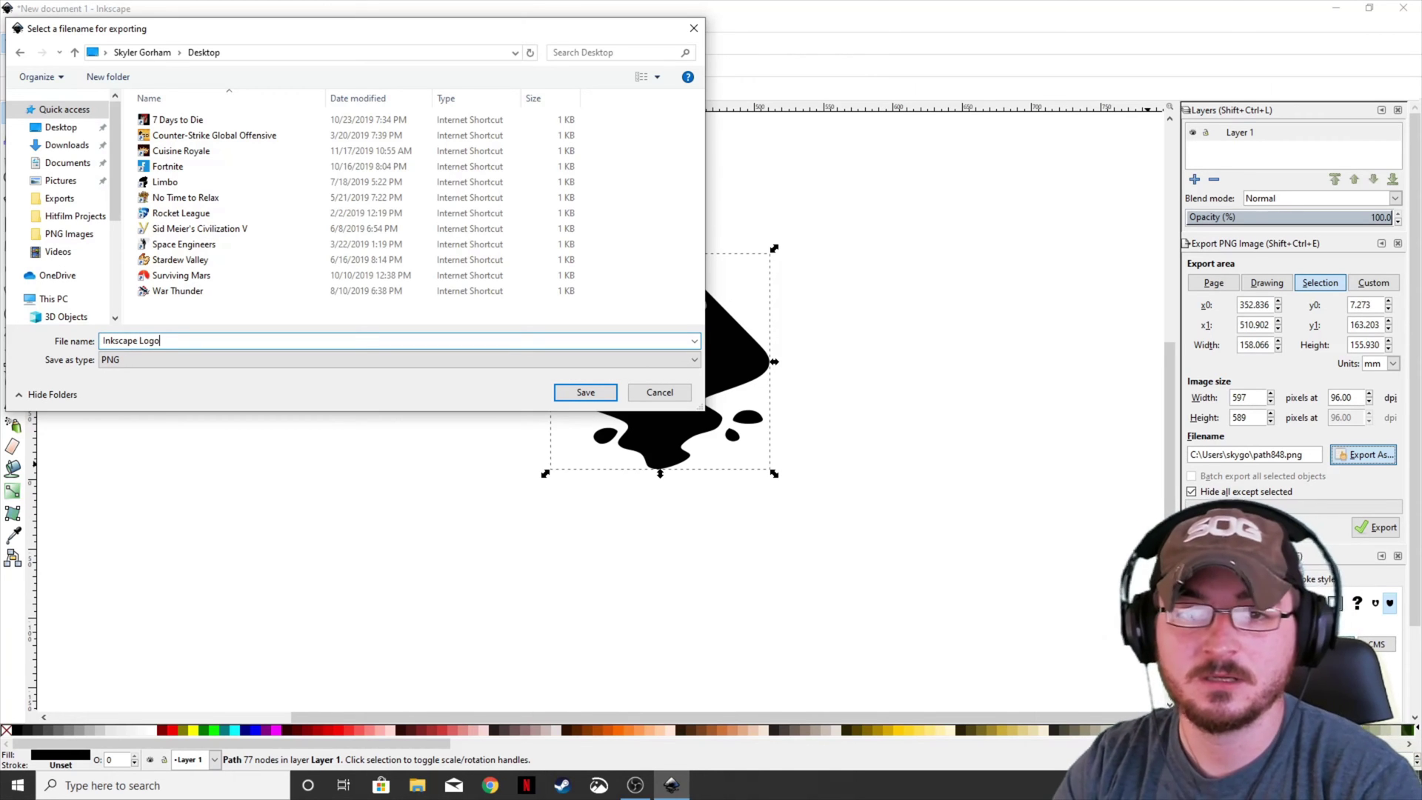
pyautogui.click(577, 393)
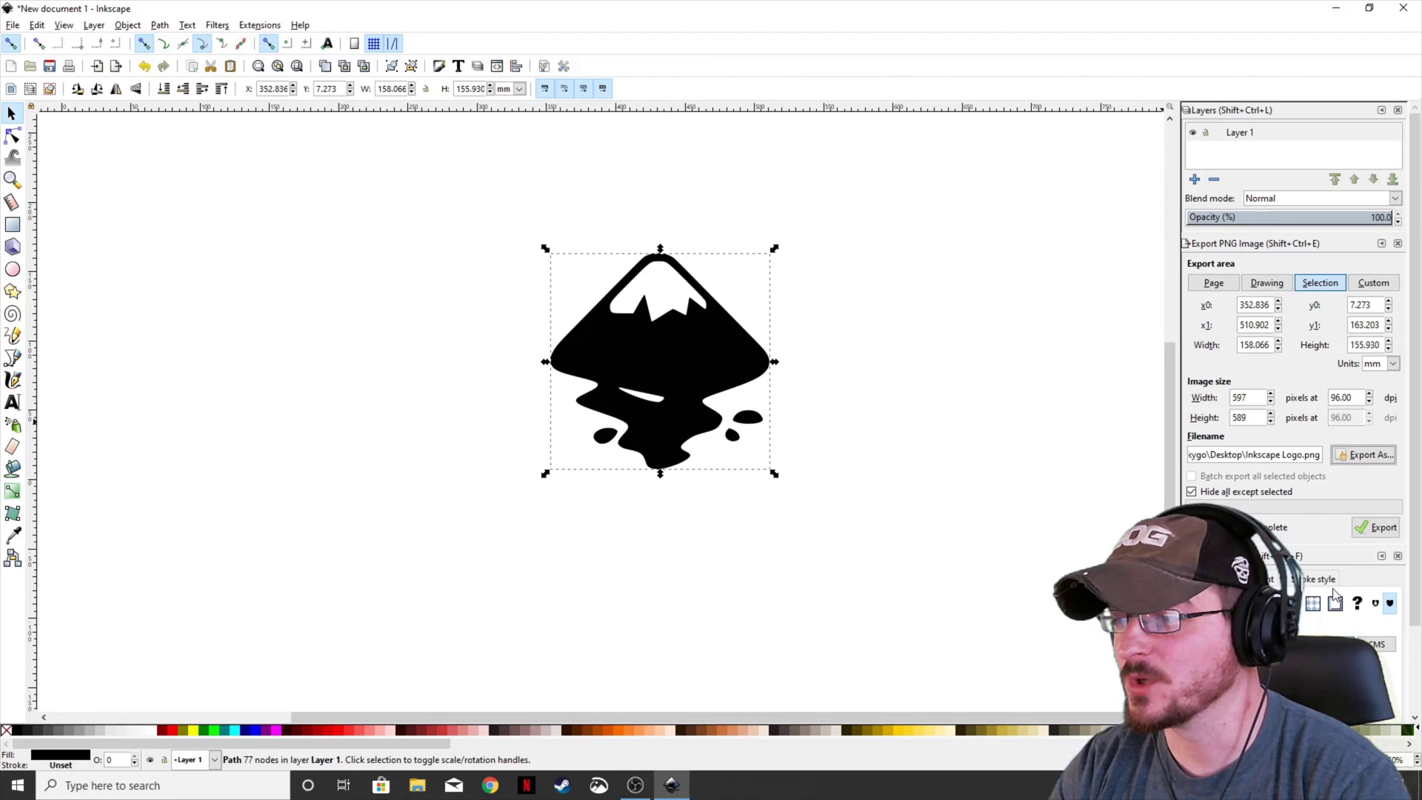
pyautogui.click(1376, 528)
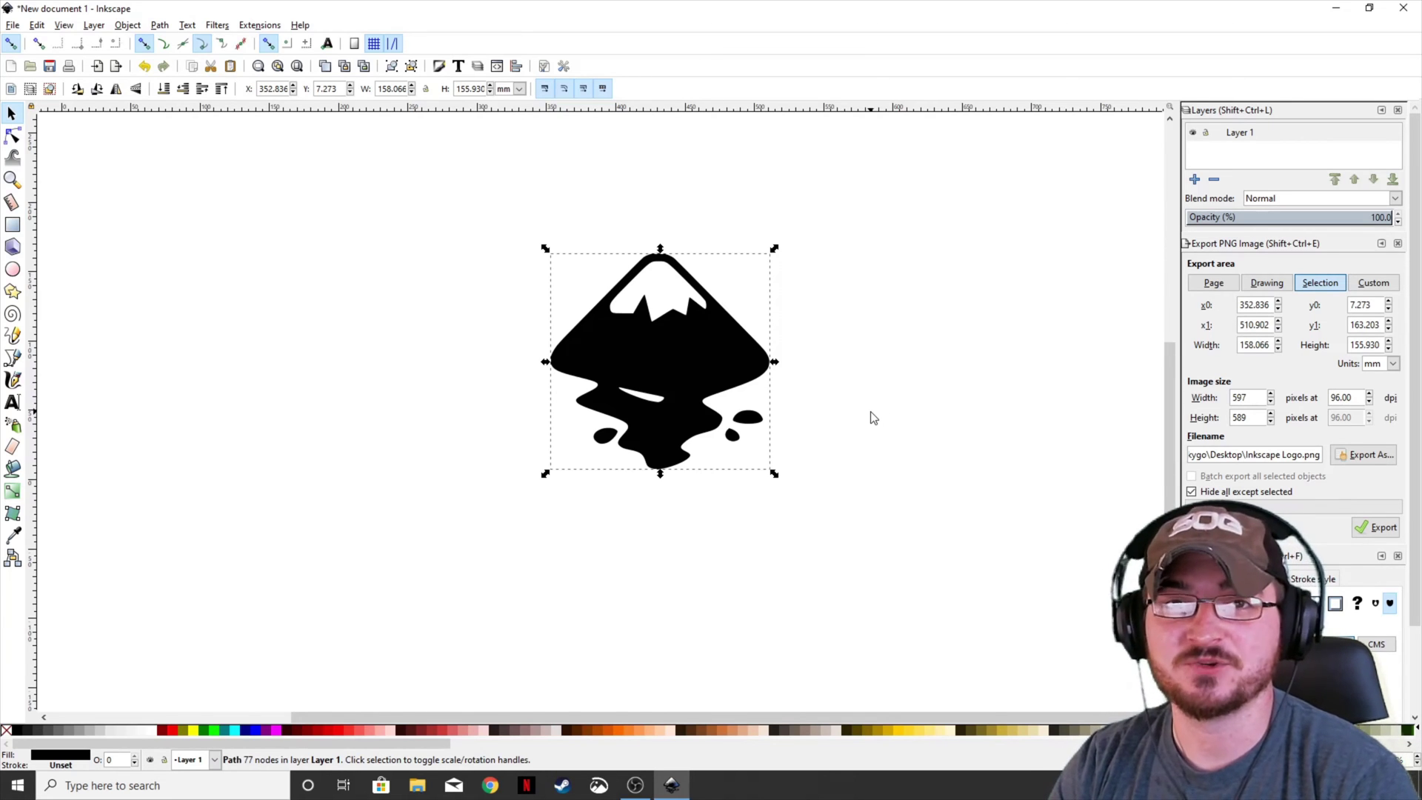
pyautogui.click(738, 385)
# Delete the logo and draw a large lime-green rectangle across the canvas centre
pyautogui.press('Delete')
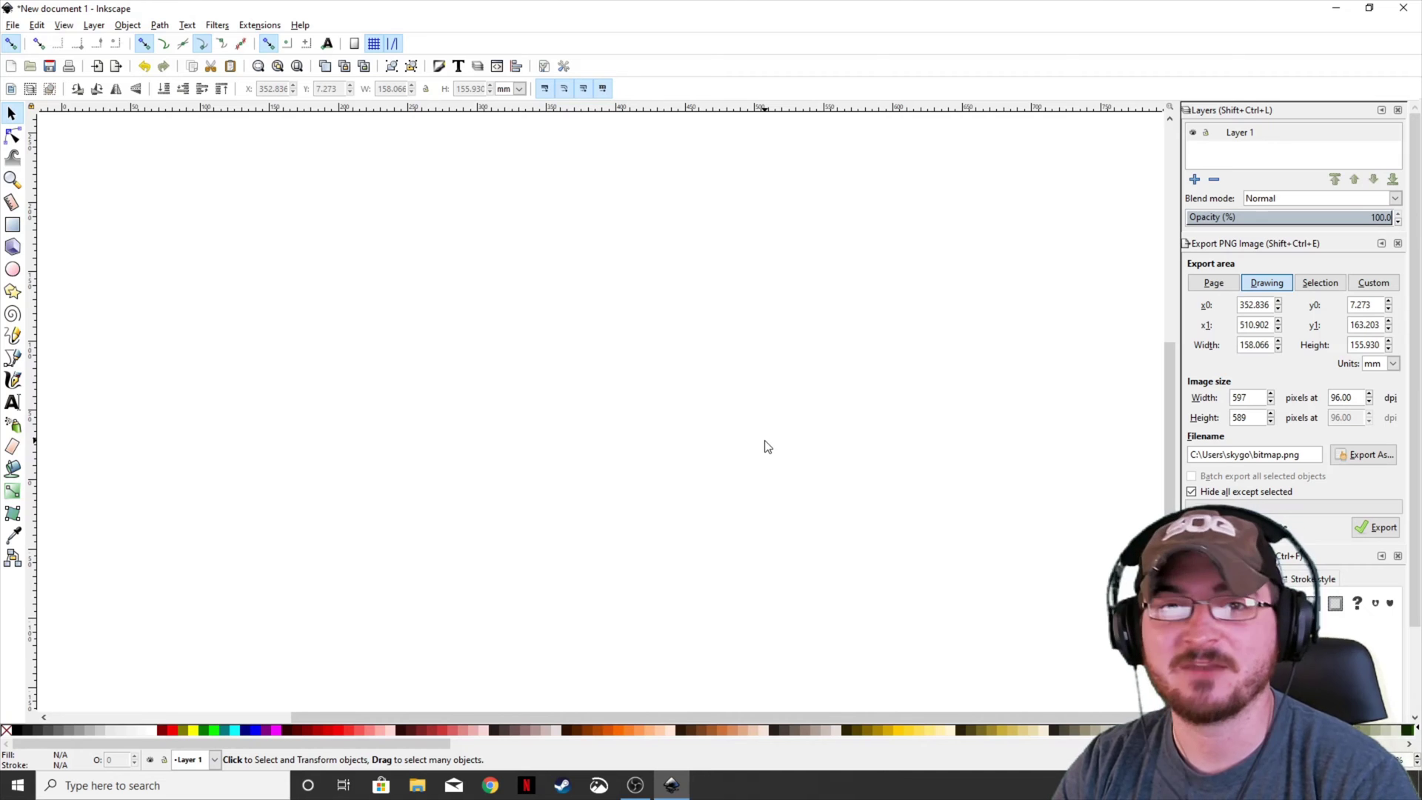
pyautogui.click(12, 225)
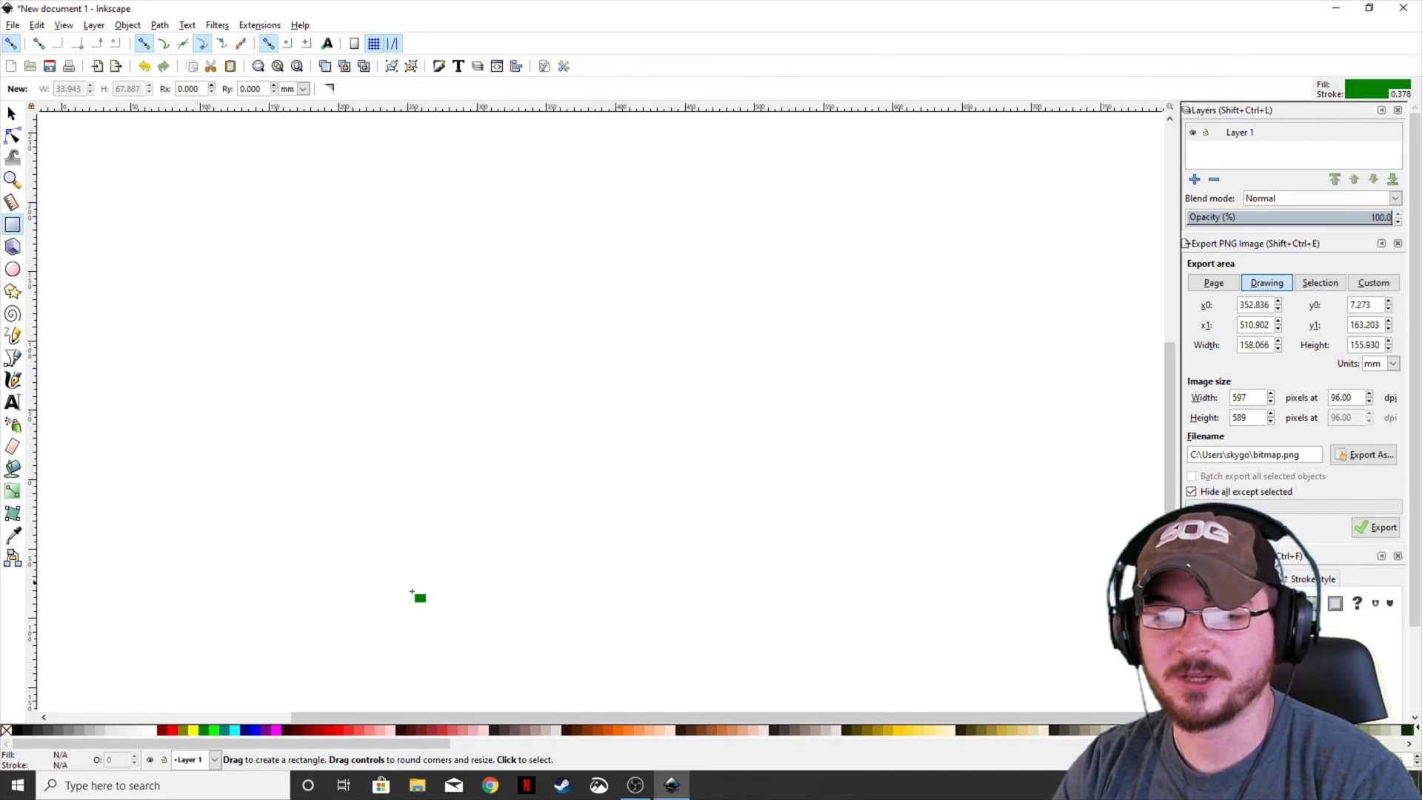
pyautogui.click(214, 728)
pyautogui.moveTo(364, 237); pyautogui.dragTo(956, 672)
pyautogui.click(11, 113)
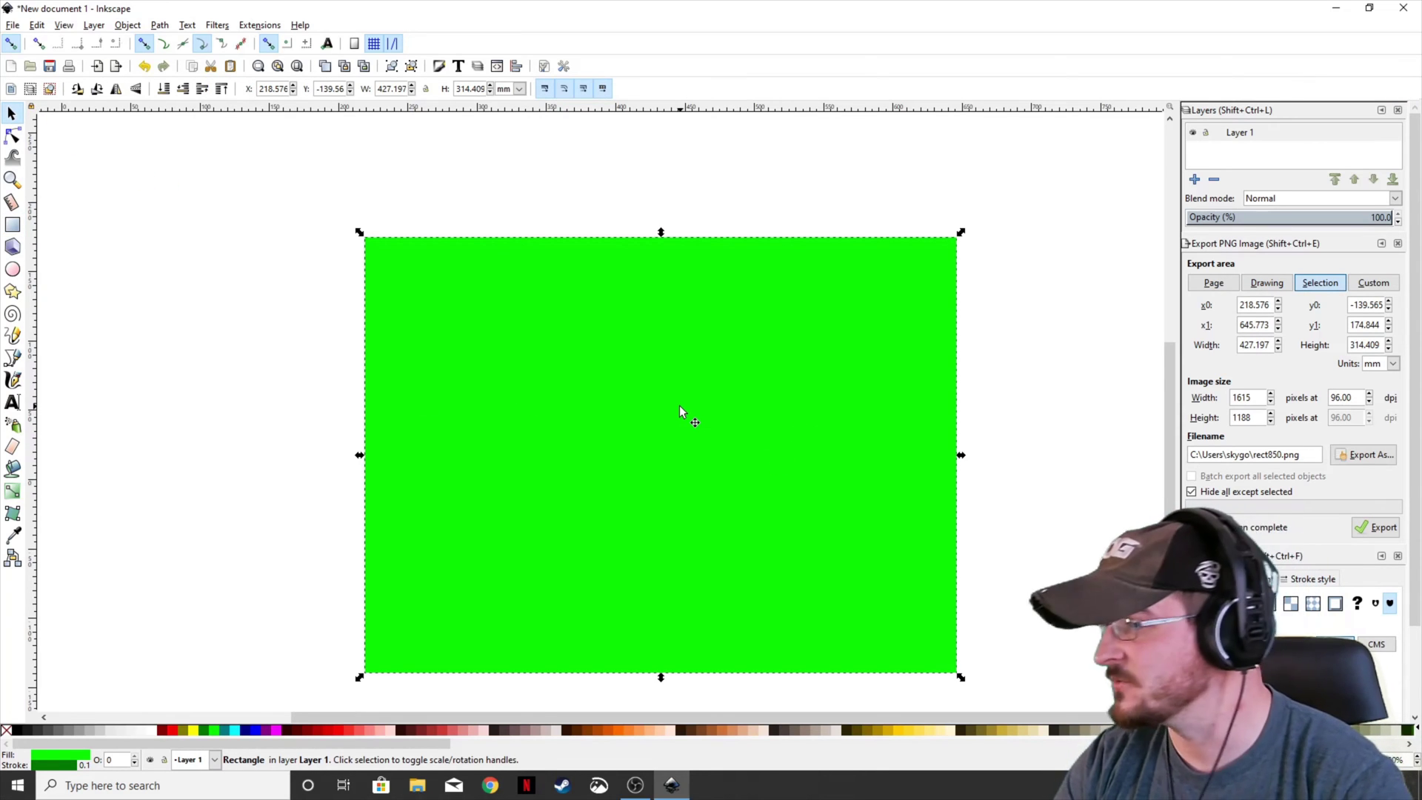
# Import the exported 'Inkscape Logo' PNG into the document
pyautogui.click(12, 27)
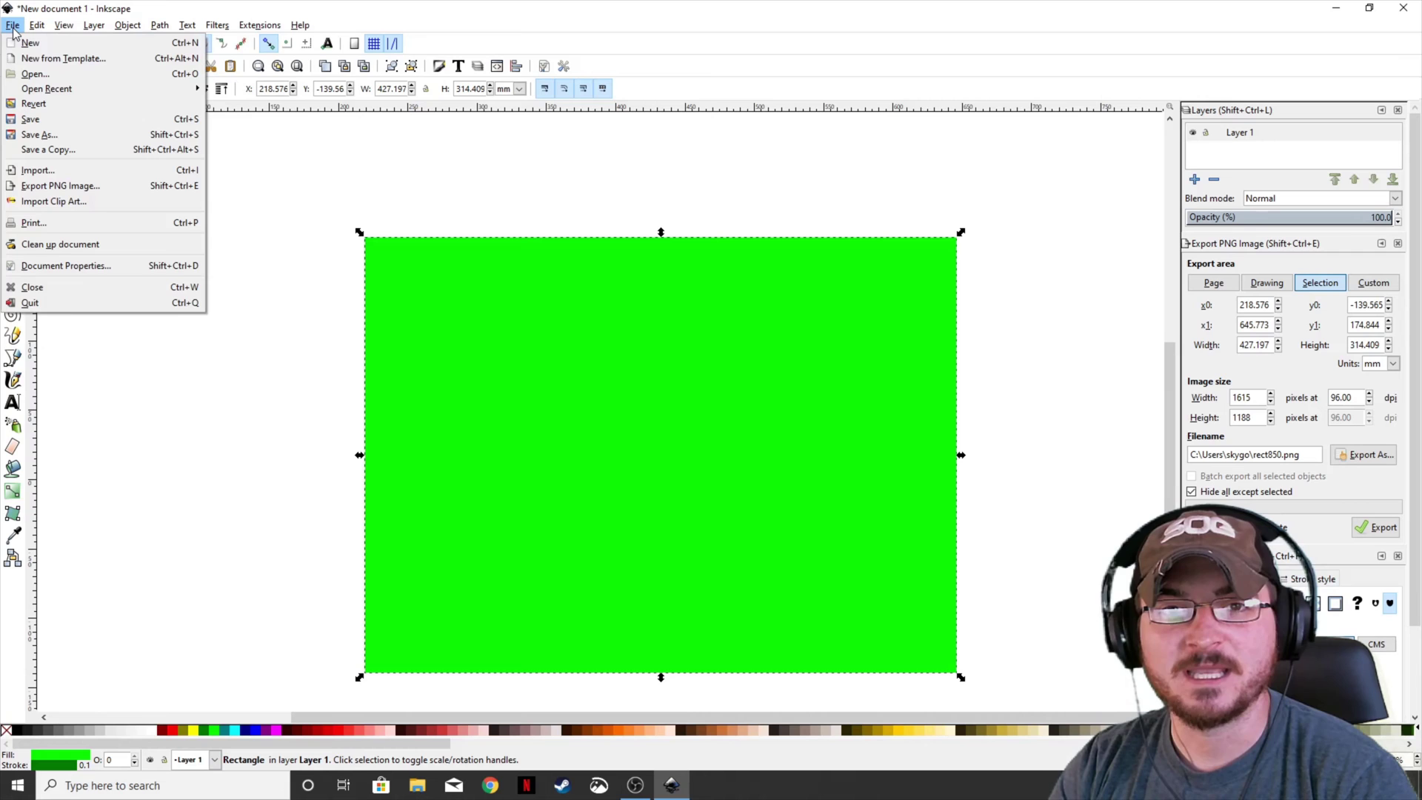
pyautogui.click(38, 171)
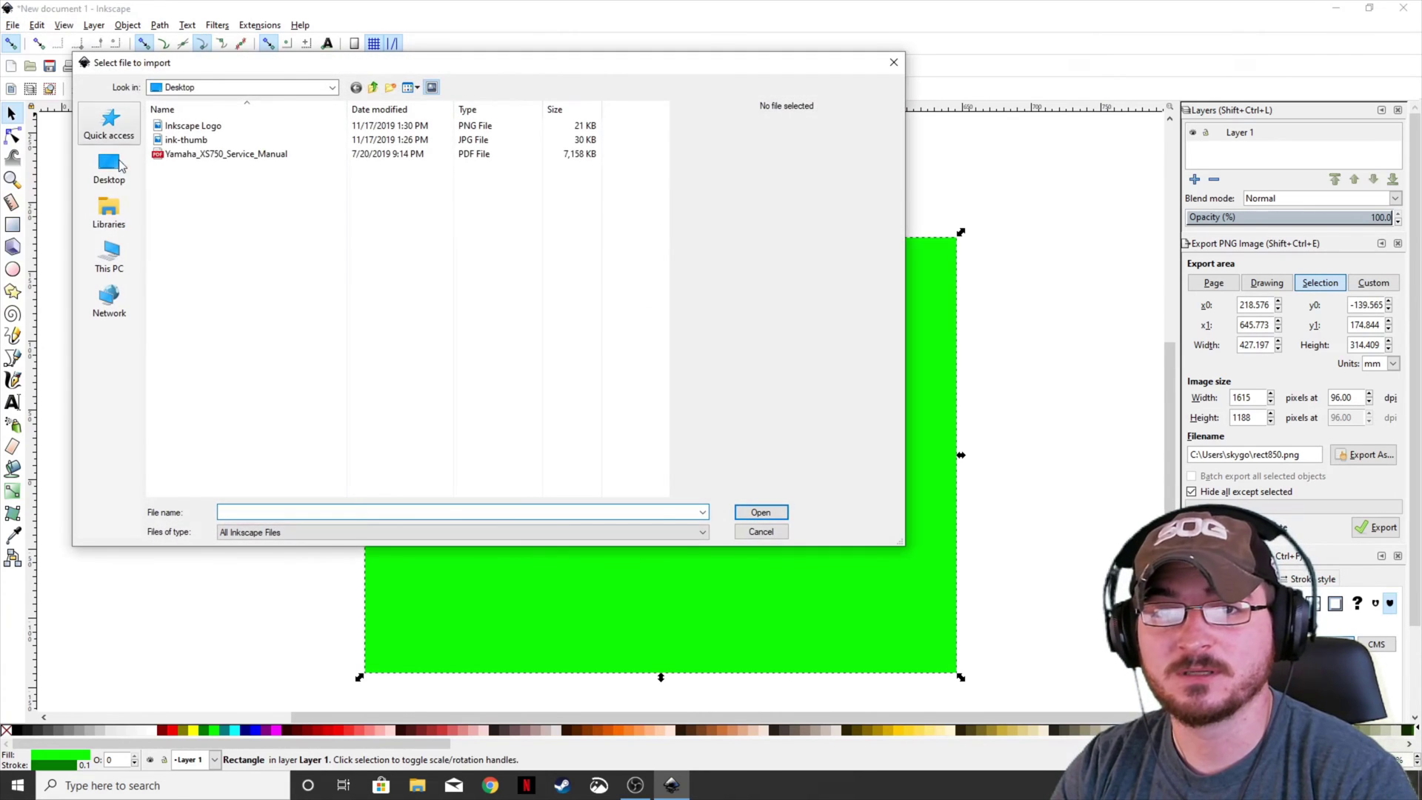
pyautogui.click(194, 126)
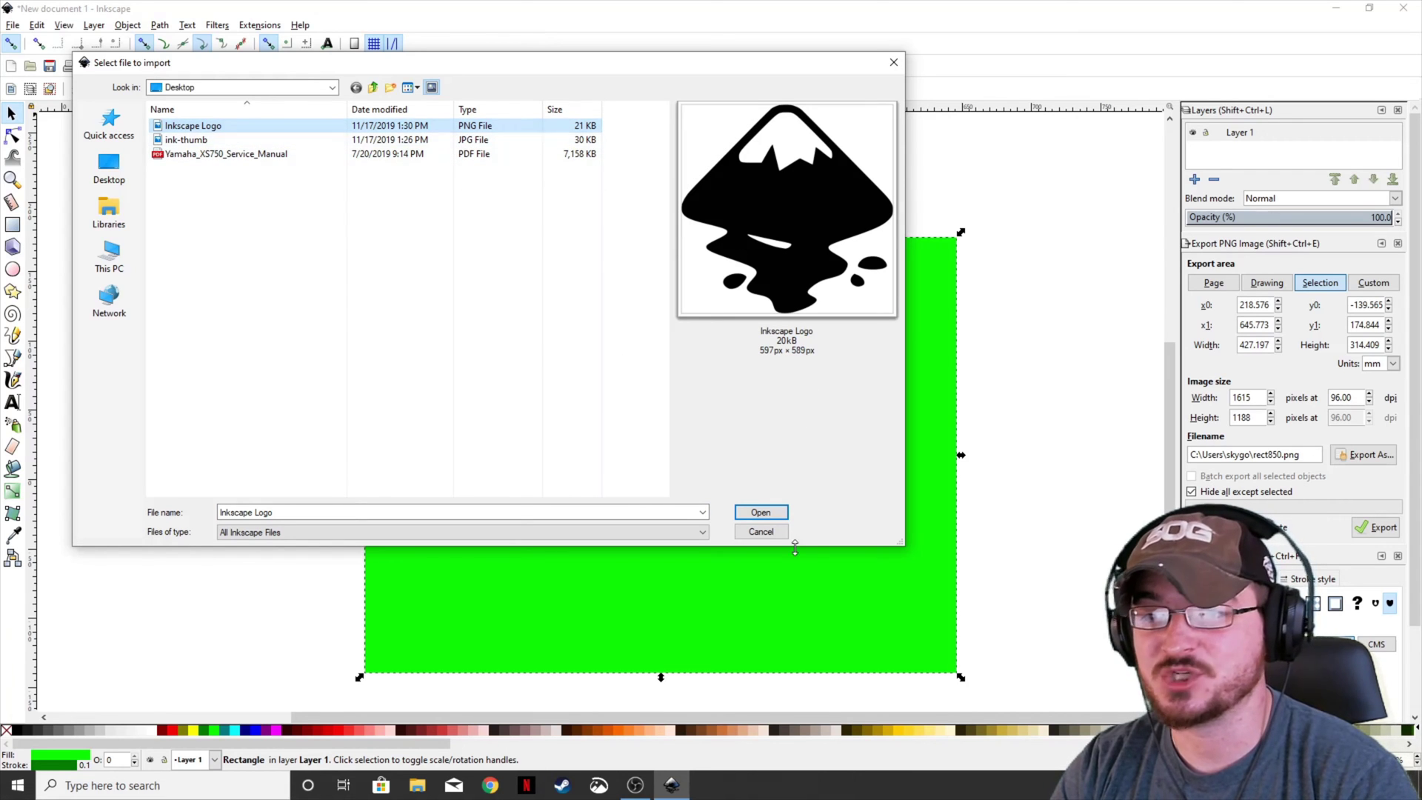
pyautogui.click(771, 513)
pyautogui.click(786, 487)
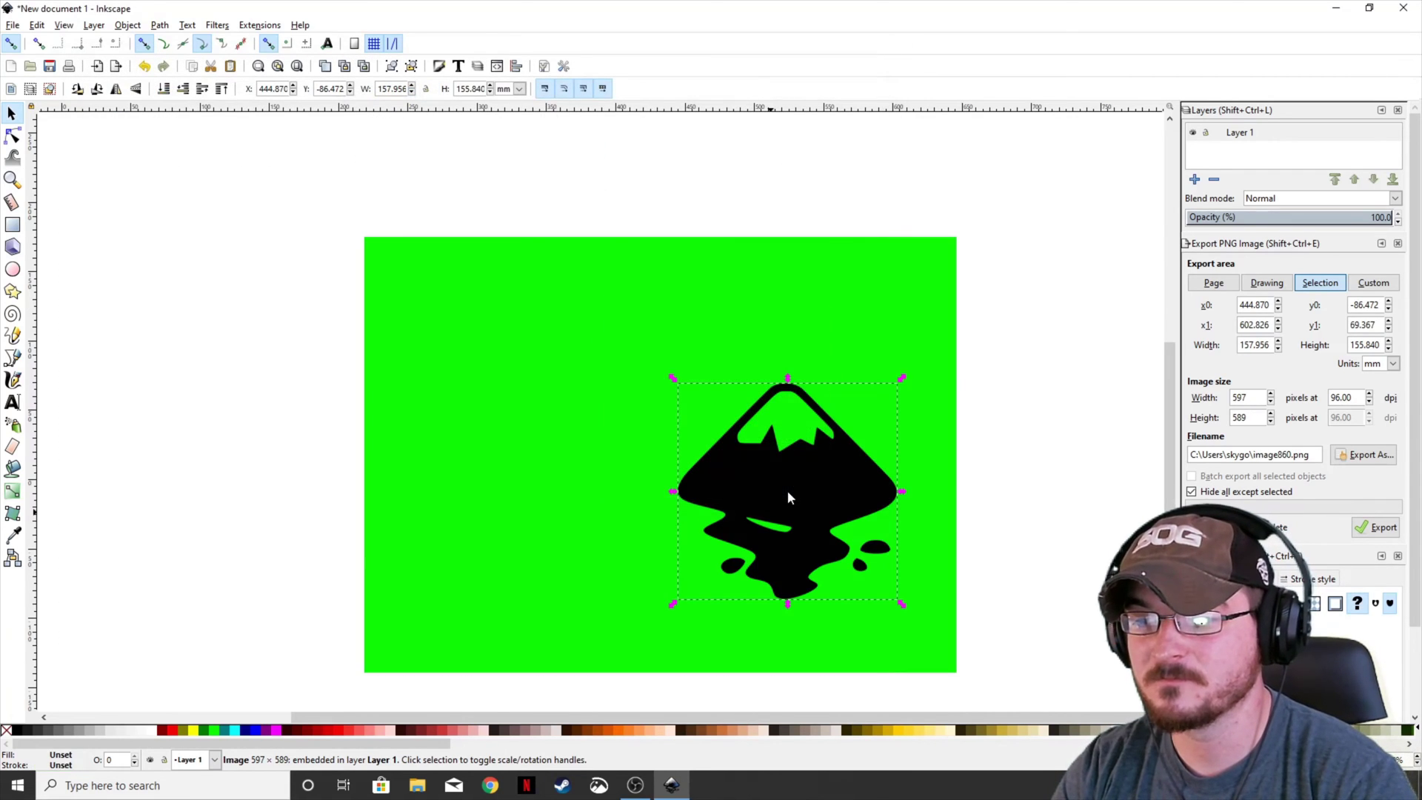
# Move the logo around over the green rectangle to check its transparent background
pyautogui.moveTo(771, 519); pyautogui.dragTo(488, 407)
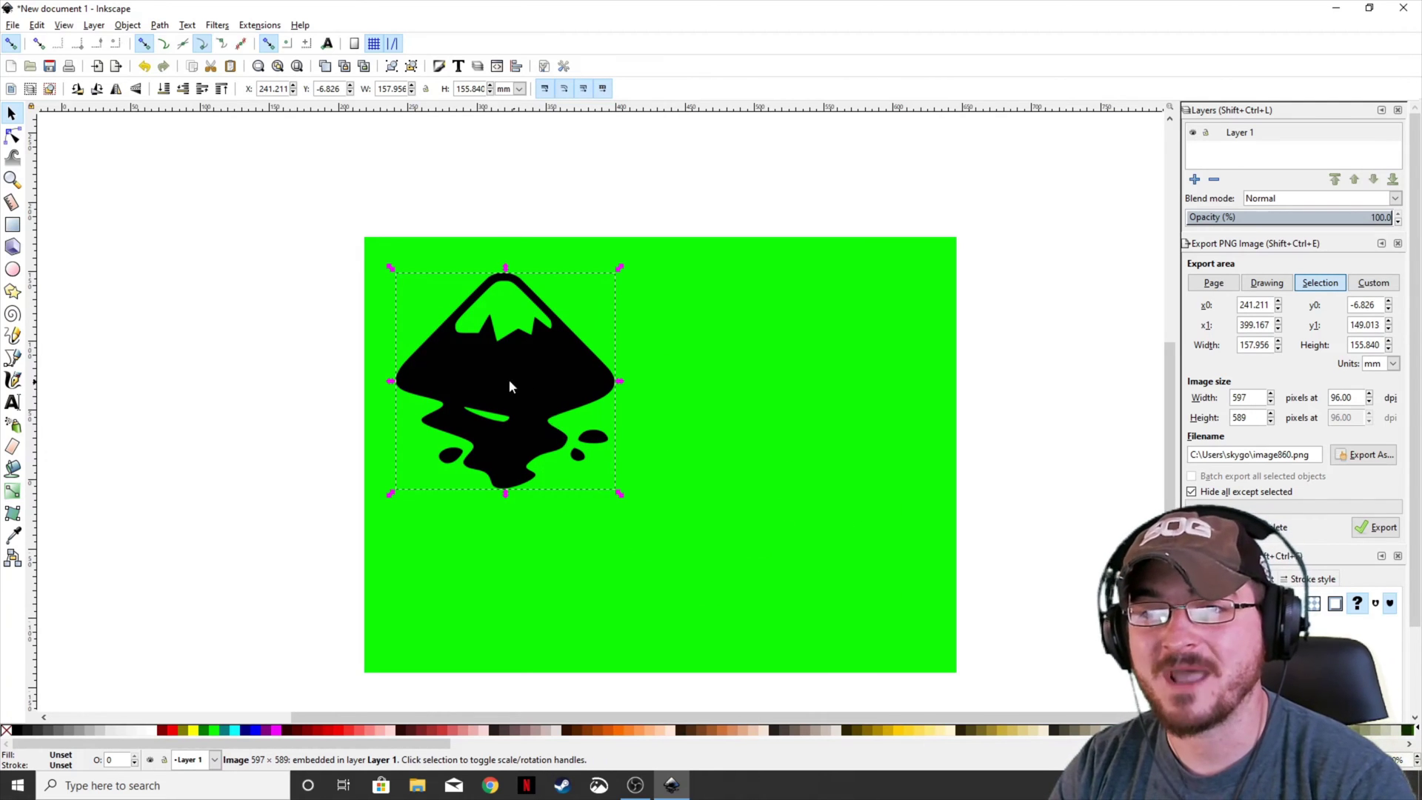
pyautogui.moveTo(509, 379); pyautogui.dragTo(680, 431)
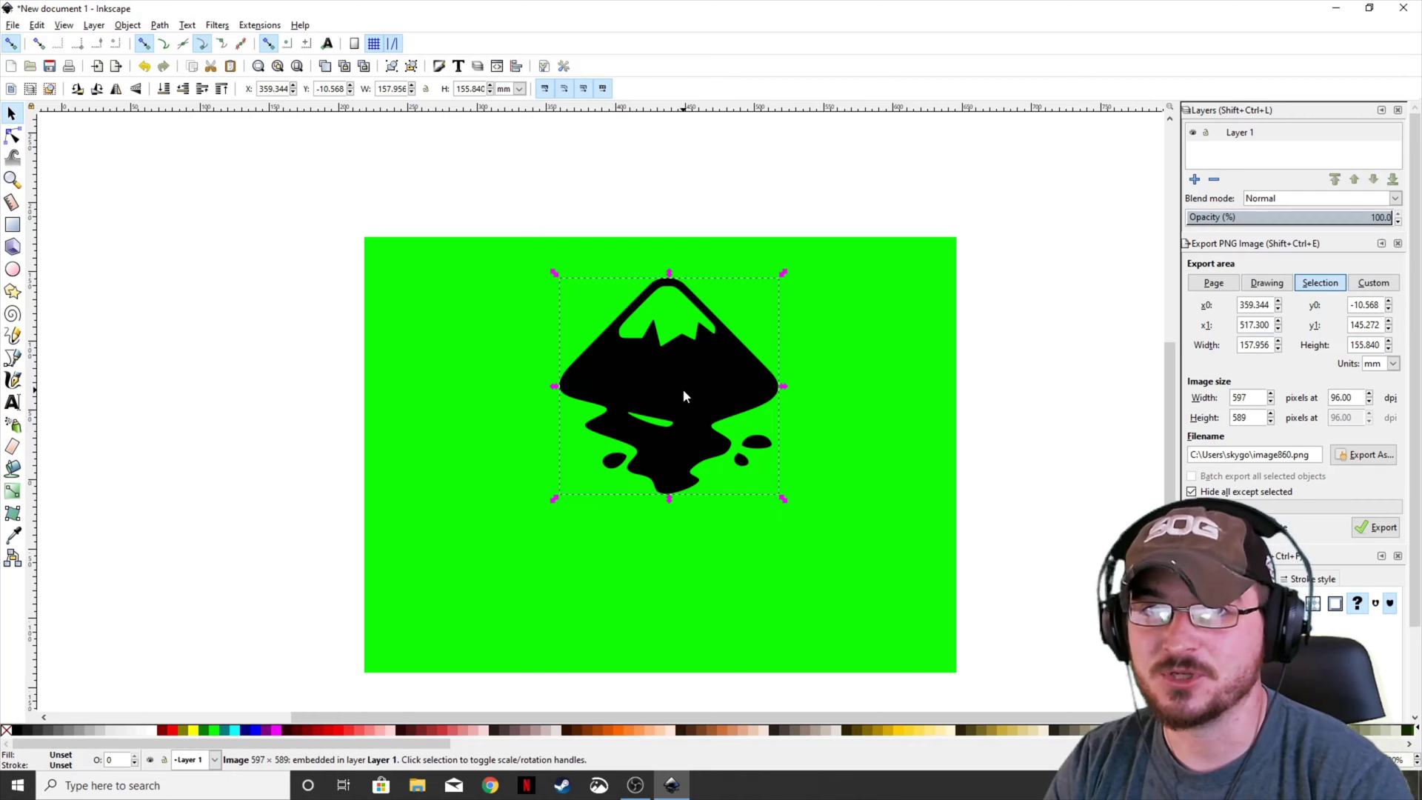
pyautogui.moveTo(684, 391); pyautogui.dragTo(594, 380)
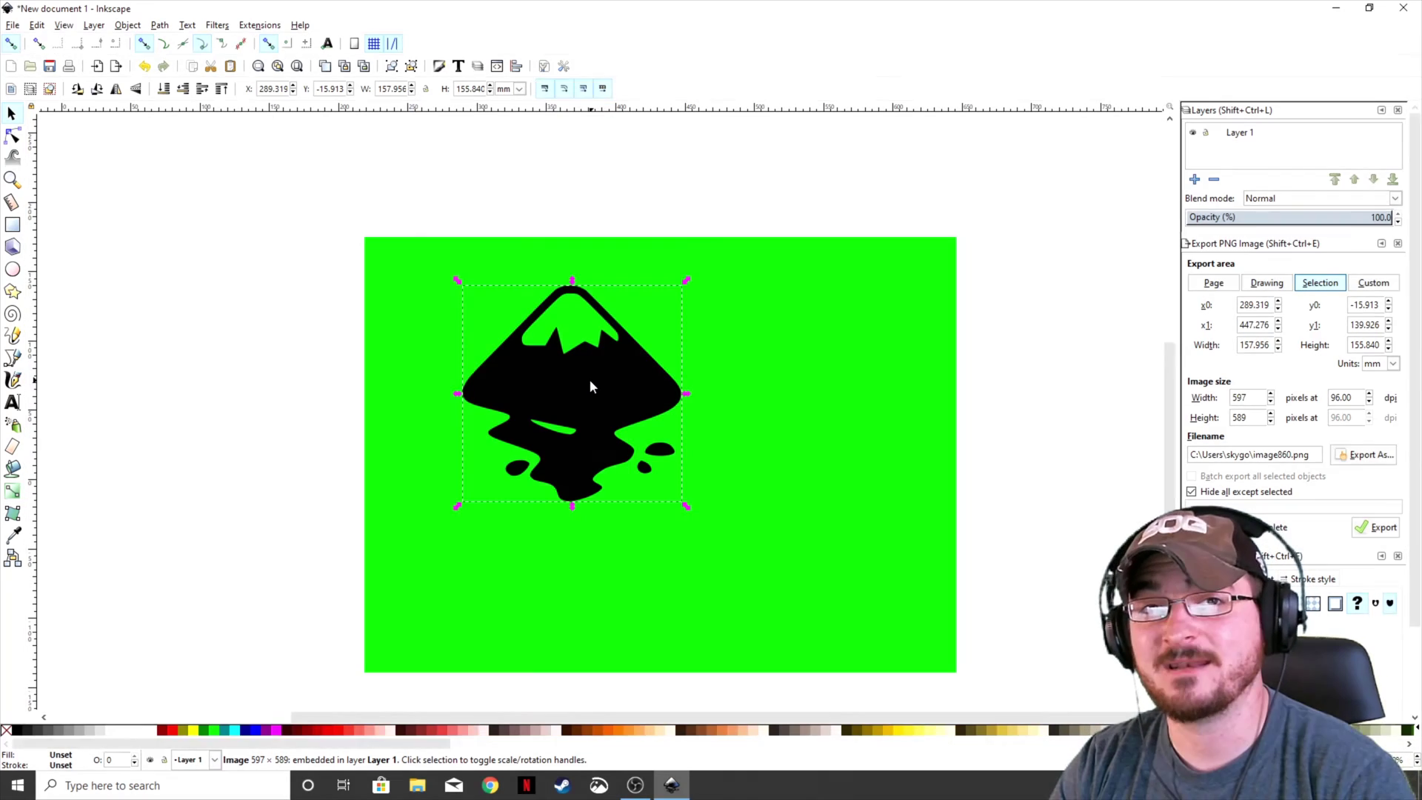
pyautogui.moveTo(590, 381); pyautogui.dragTo(707, 396)
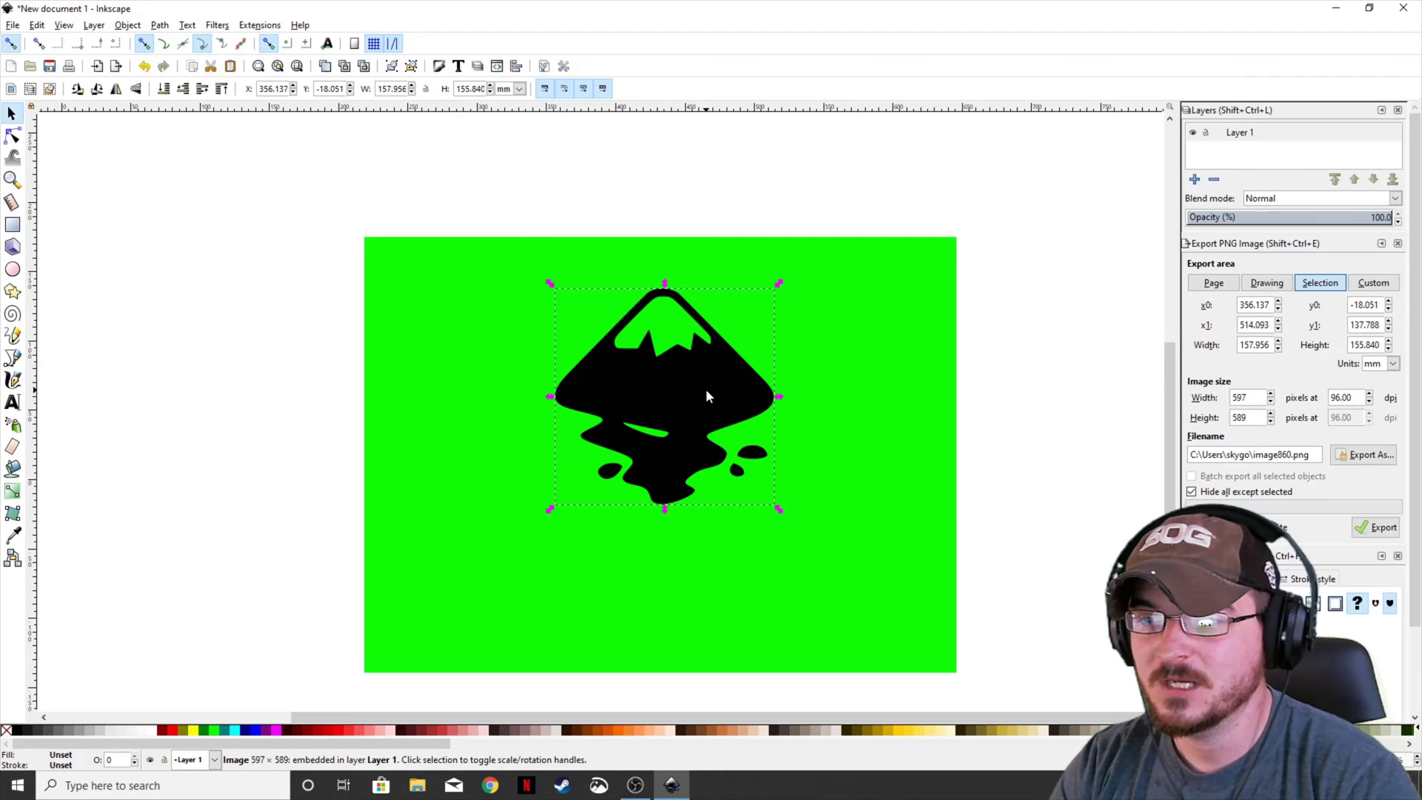
# Delete the imported logo PNG and the green rectangle
pyautogui.press('Delete')
pyautogui.click(688, 393)
pyautogui.press('Delete')
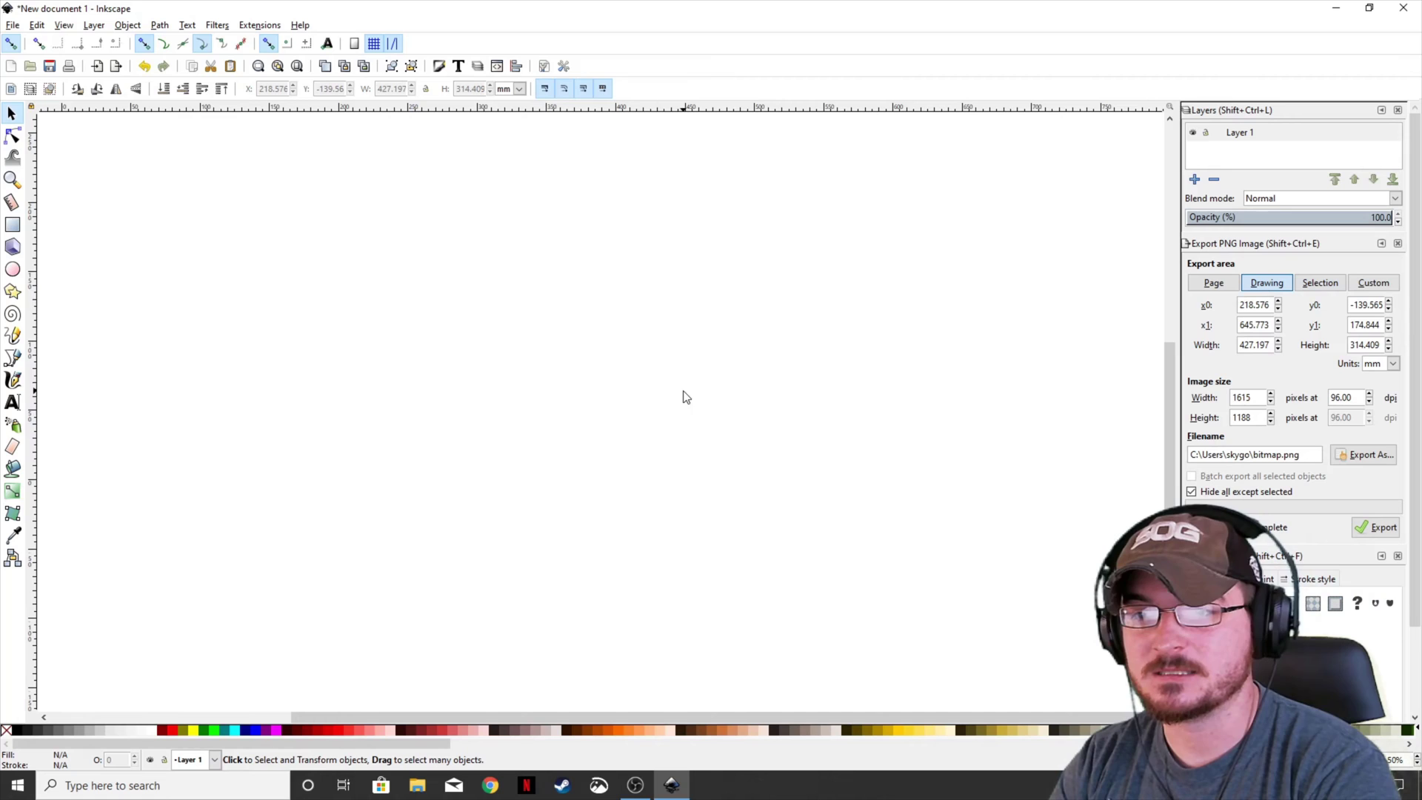
# Import the ink-thumb JPEG with the default bitmap import settings
pyautogui.click(13, 25)
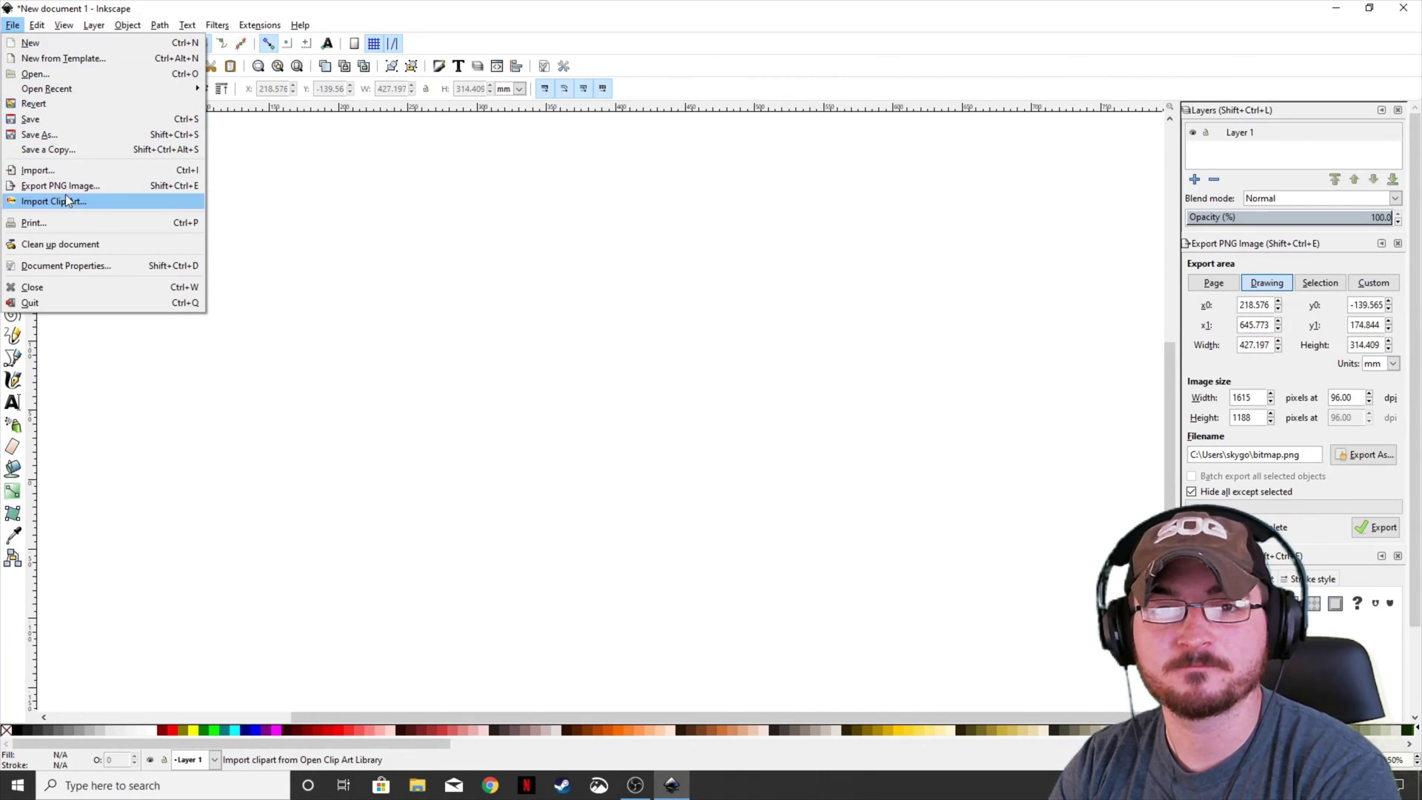
pyautogui.click(52, 174)
pyautogui.click(189, 140)
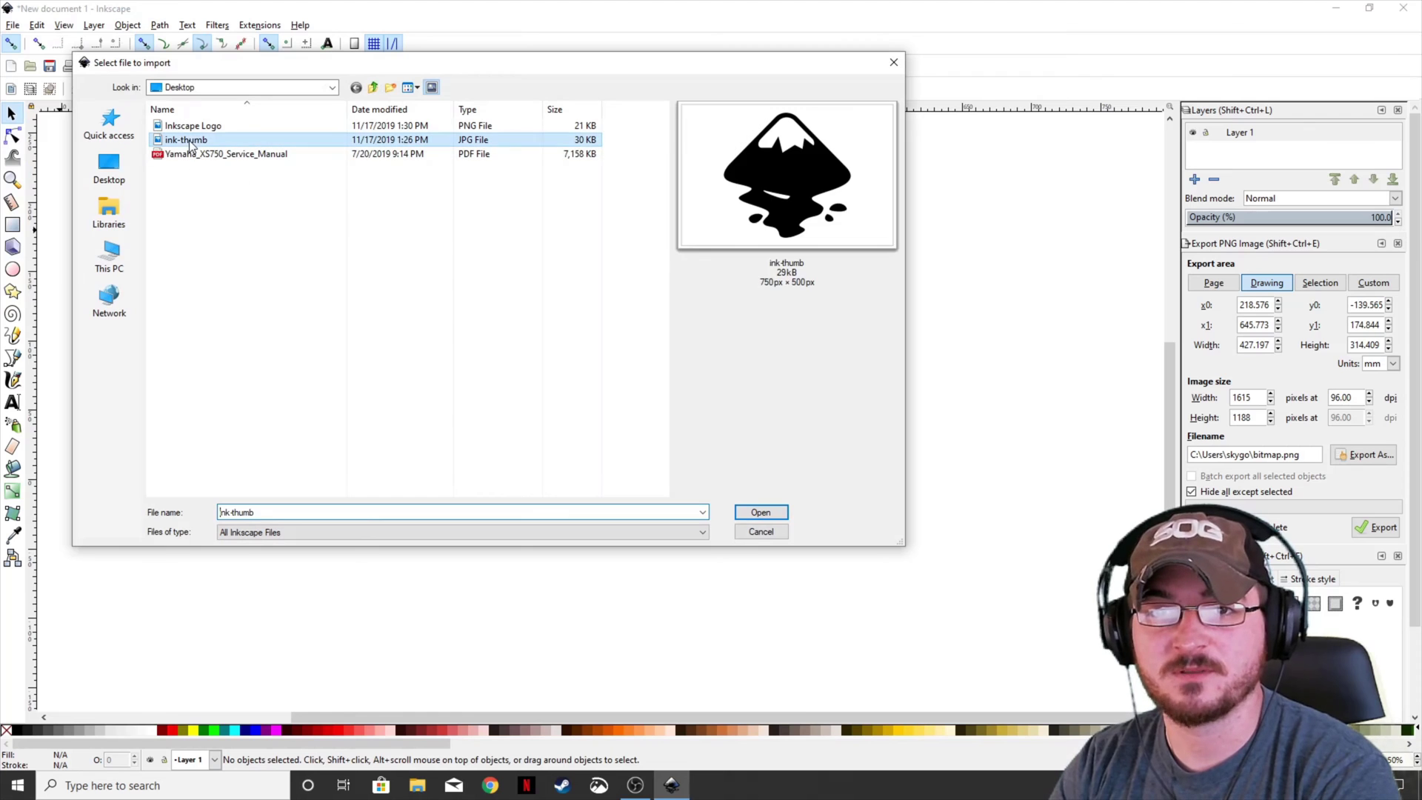
pyautogui.click(761, 512)
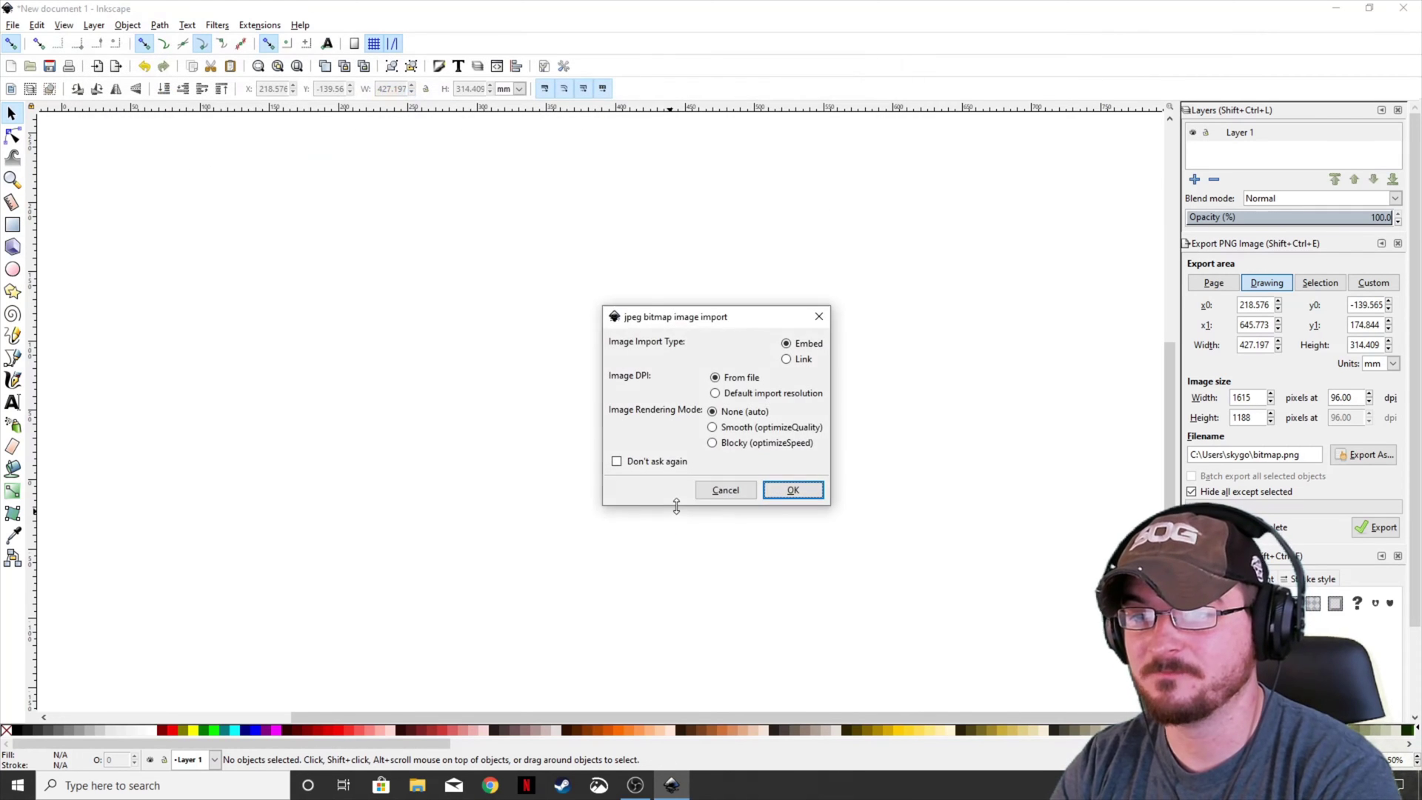
pyautogui.click(777, 490)
pyautogui.scroll(3, 779, 487)
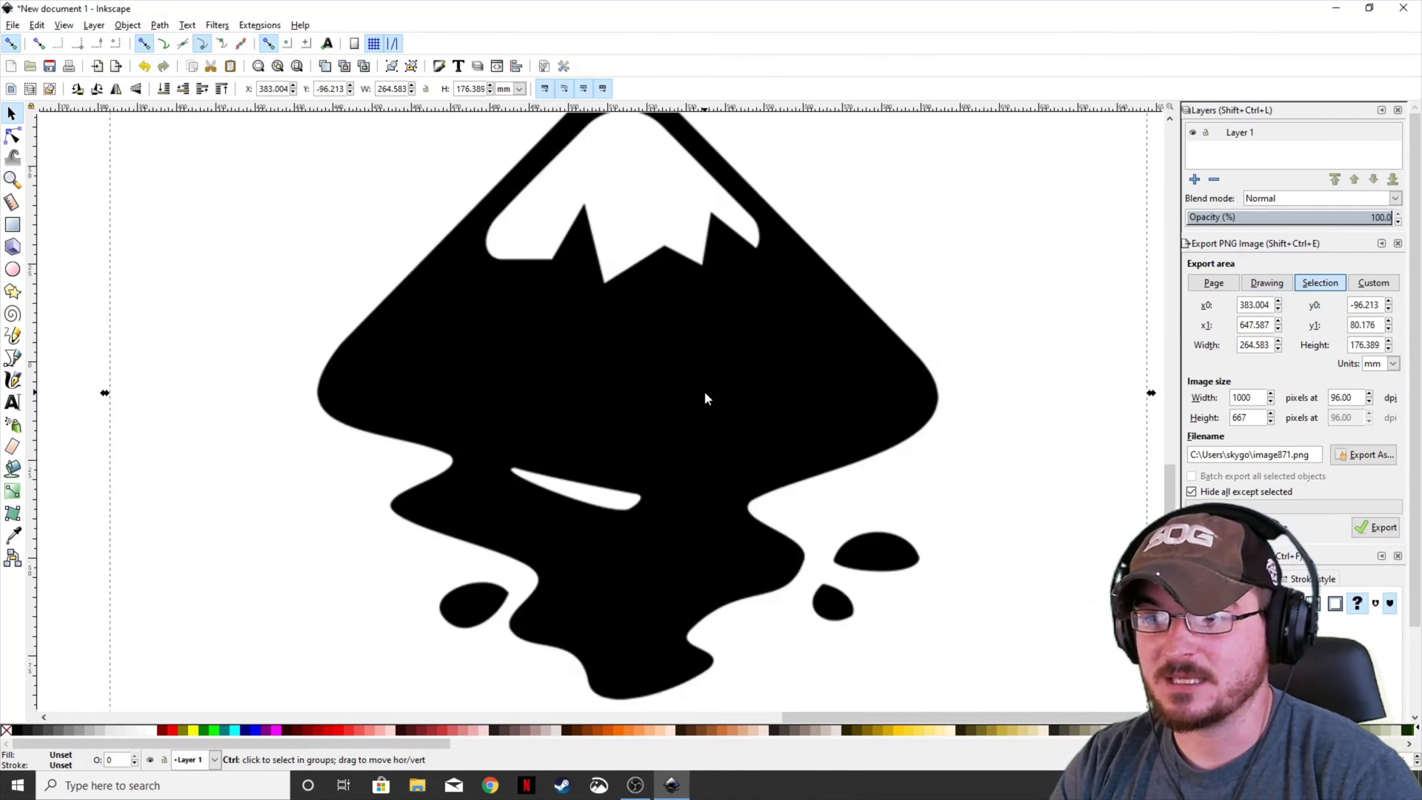
pyautogui.scroll(-3, 704, 391)
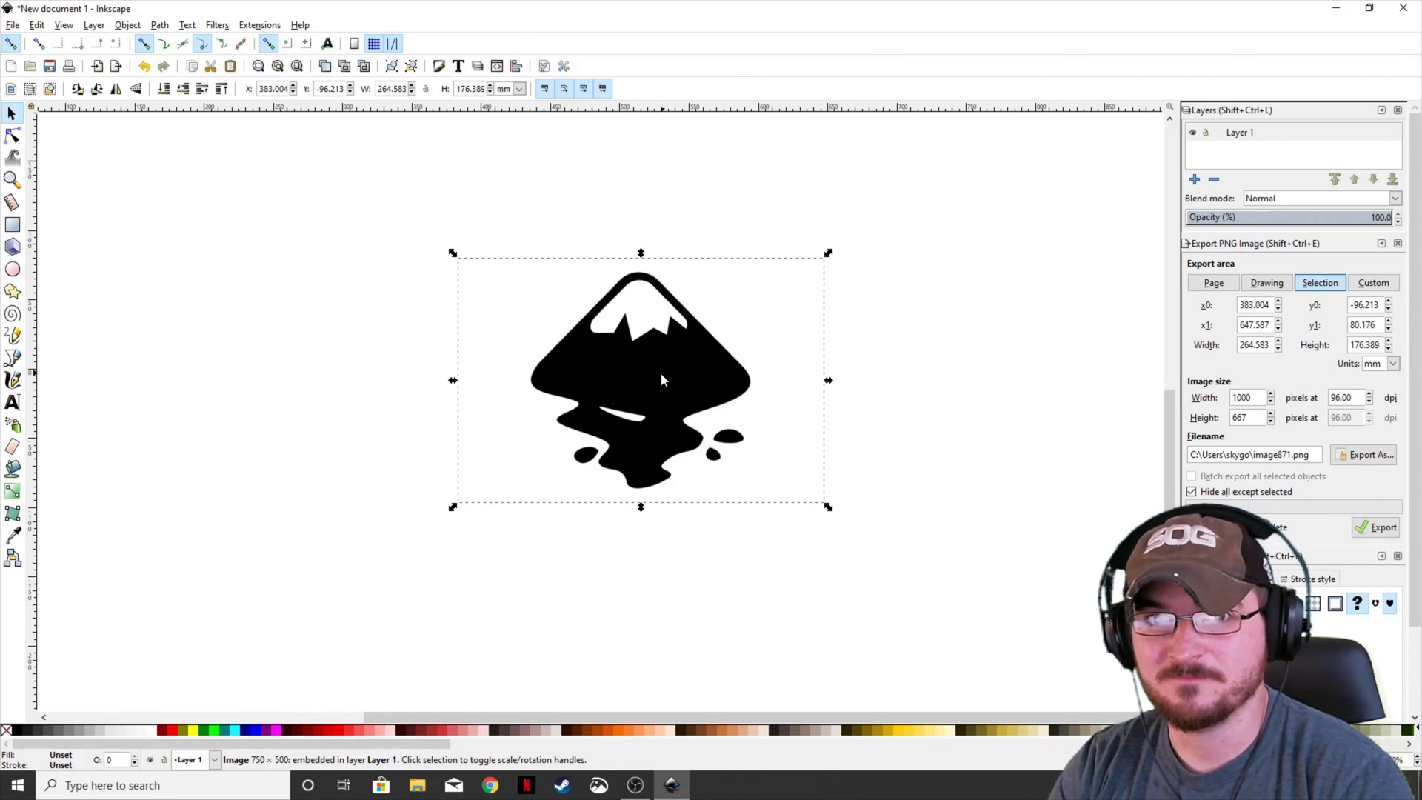
# Start a straight-segment Bezier outline below the logo and carry it up the right side
pyautogui.click(10, 359)
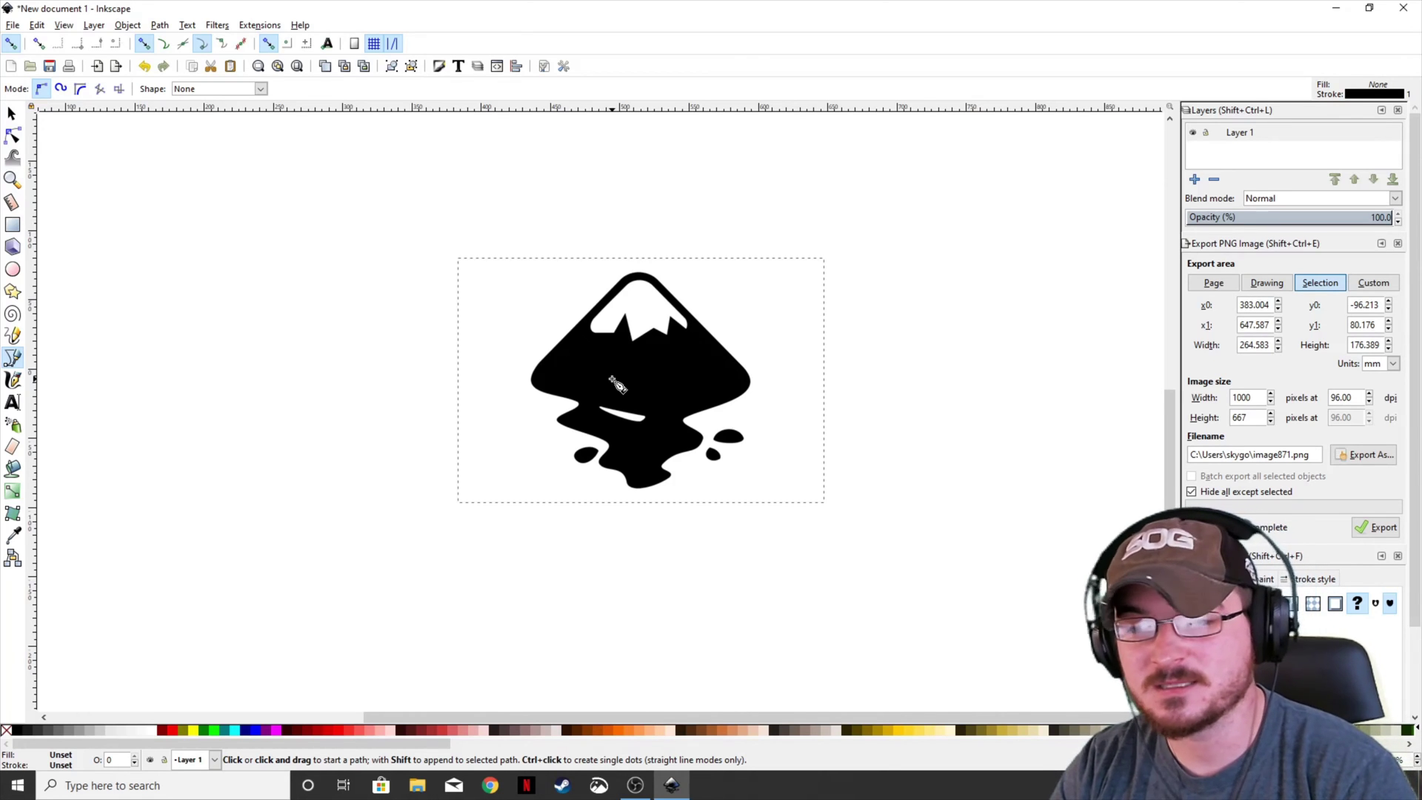
pyautogui.scroll(3, 630, 381)
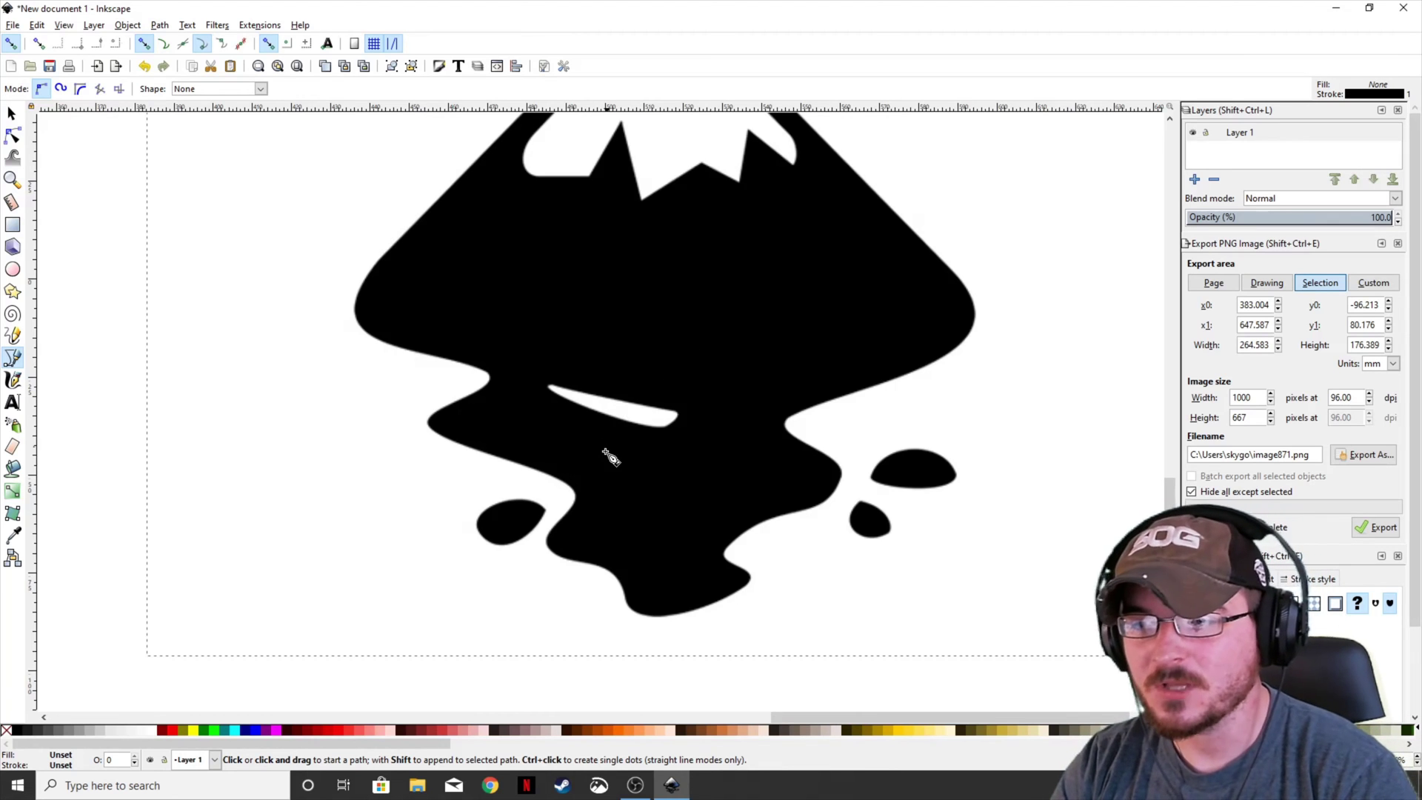
pyautogui.scroll(2, 634, 492)
pyautogui.scroll(-3, 629, 395)
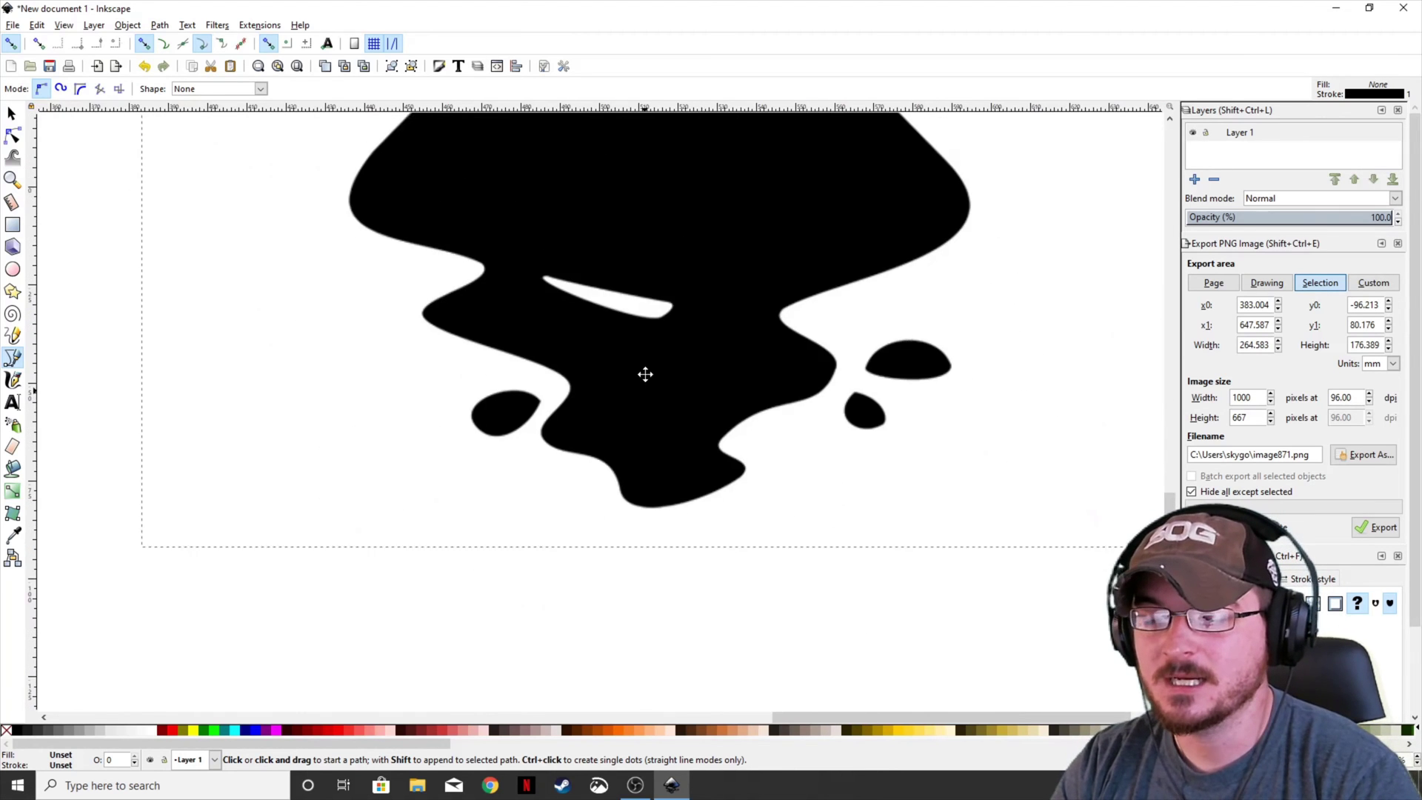
pyautogui.scroll(1, 644, 374)
pyautogui.scroll(-2, 651, 356)
pyautogui.scroll(1, 644, 351)
pyautogui.scroll(-1, 650, 360)
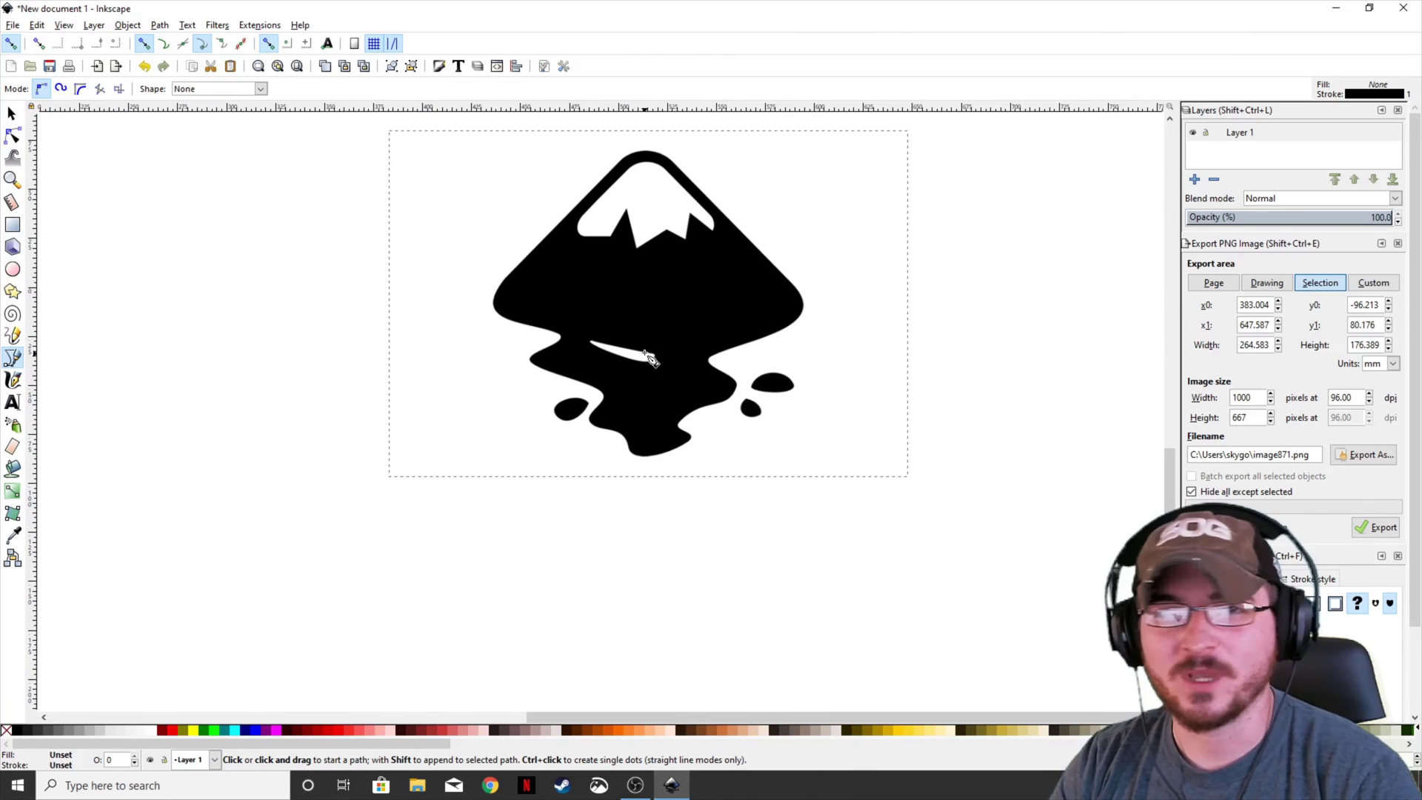
pyautogui.click(590, 431)
pyautogui.click(617, 464)
pyautogui.click(671, 467)
pyautogui.click(705, 435)
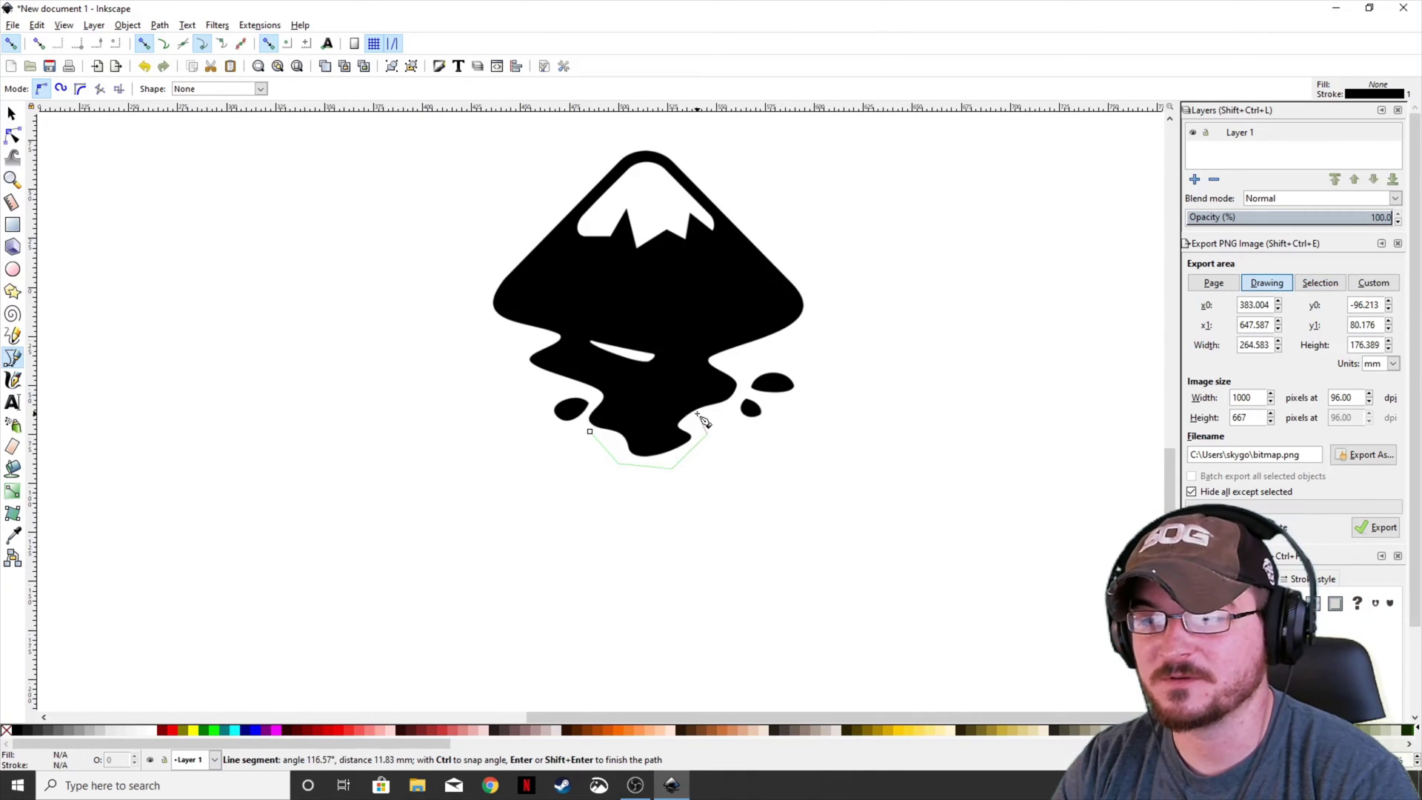
pyautogui.click(744, 391)
pyautogui.click(730, 357)
pyautogui.click(773, 342)
pyautogui.click(814, 320)
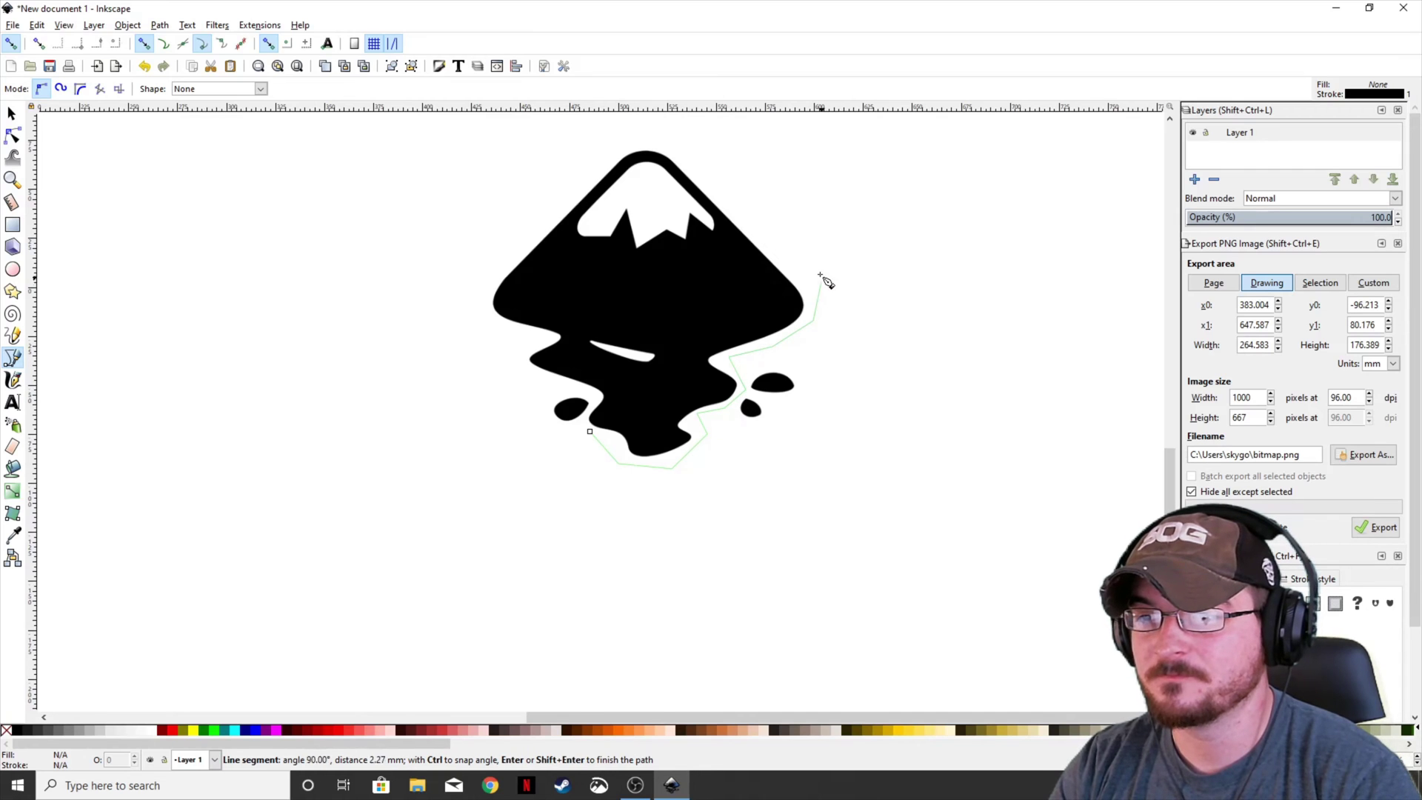
pyautogui.click(820, 281)
# Continue the outline over the top and down the left, close it, and reshape the upper-left node
pyautogui.click(667, 134)
pyautogui.click(630, 129)
pyautogui.click(599, 141)
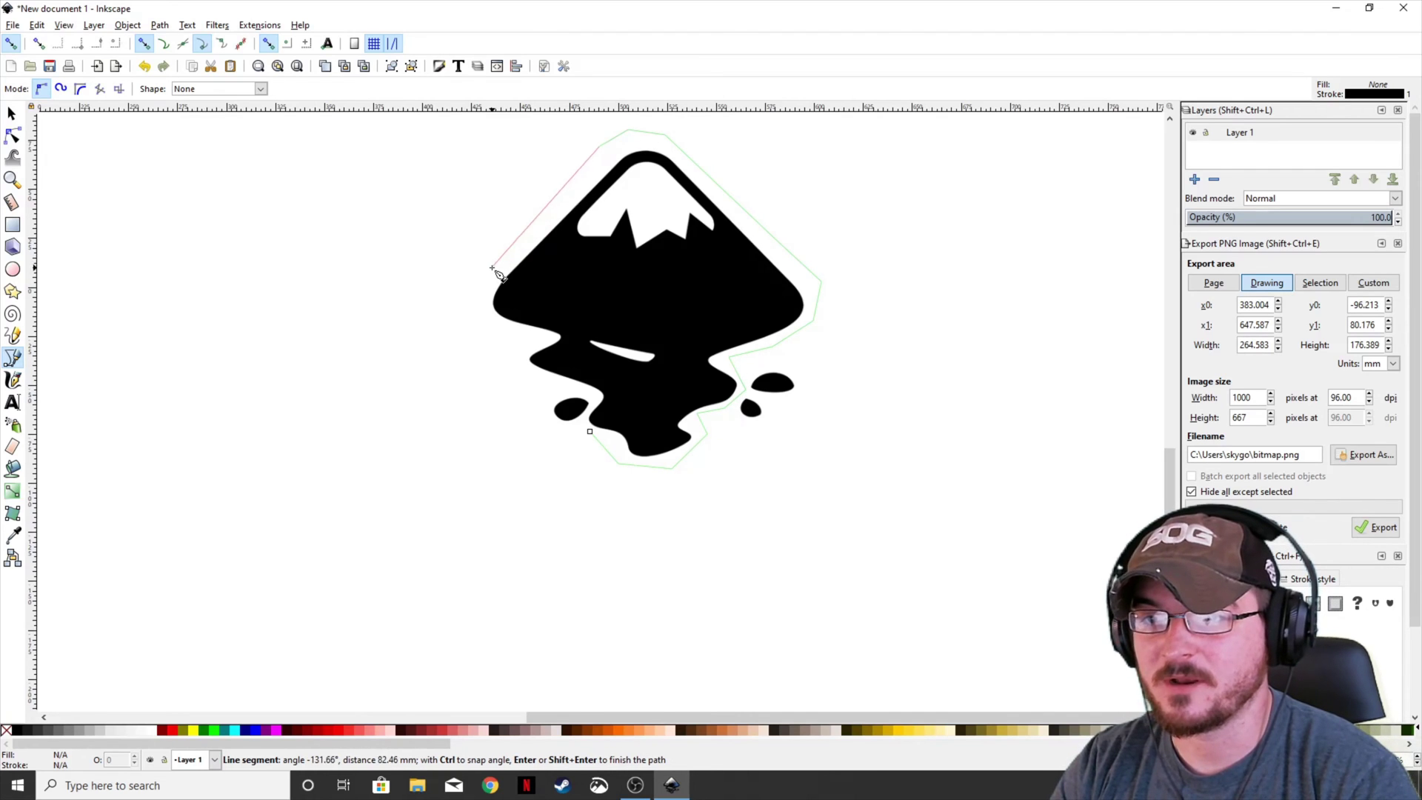
pyautogui.click(490, 264)
pyautogui.click(474, 326)
pyautogui.click(534, 339)
pyautogui.click(516, 369)
pyautogui.click(547, 387)
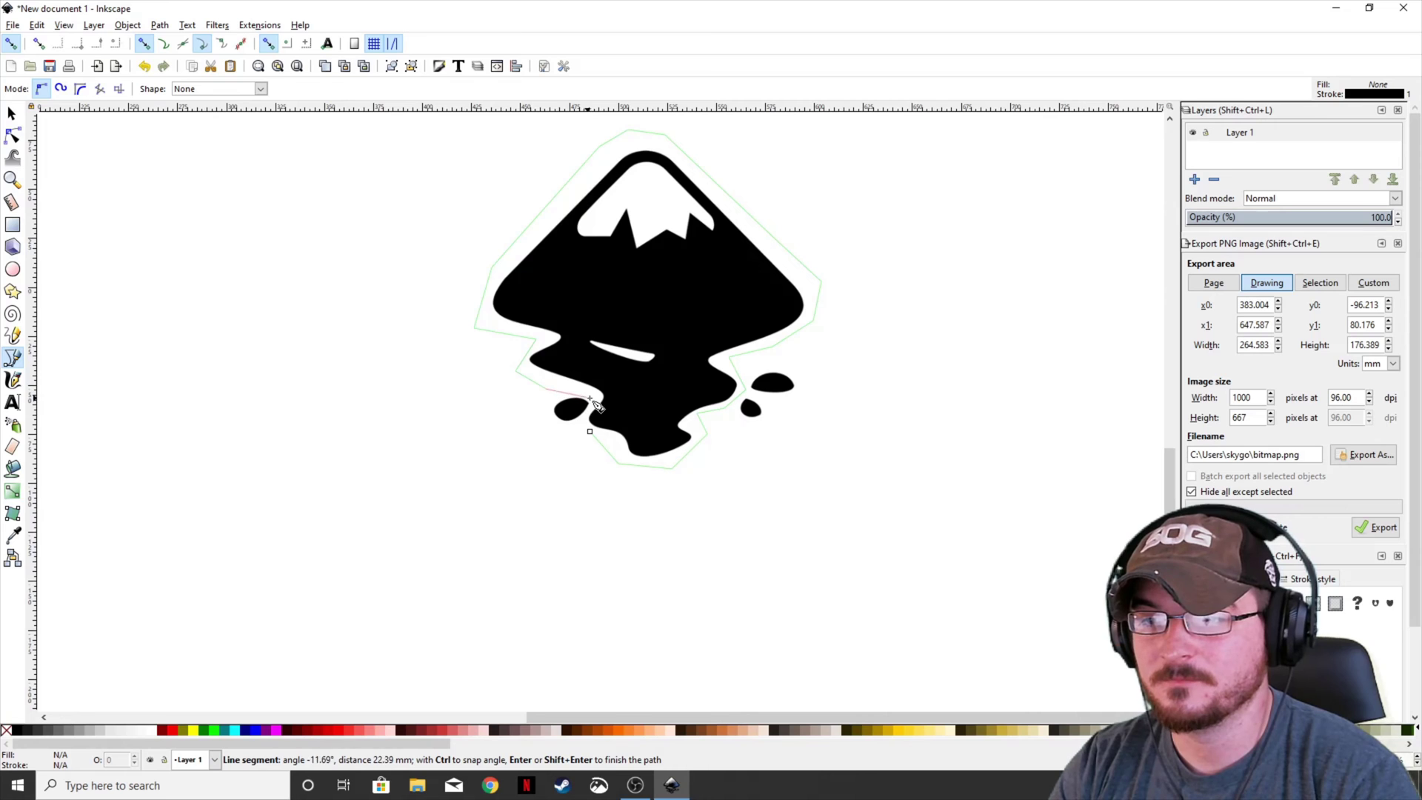
pyautogui.click(589, 430)
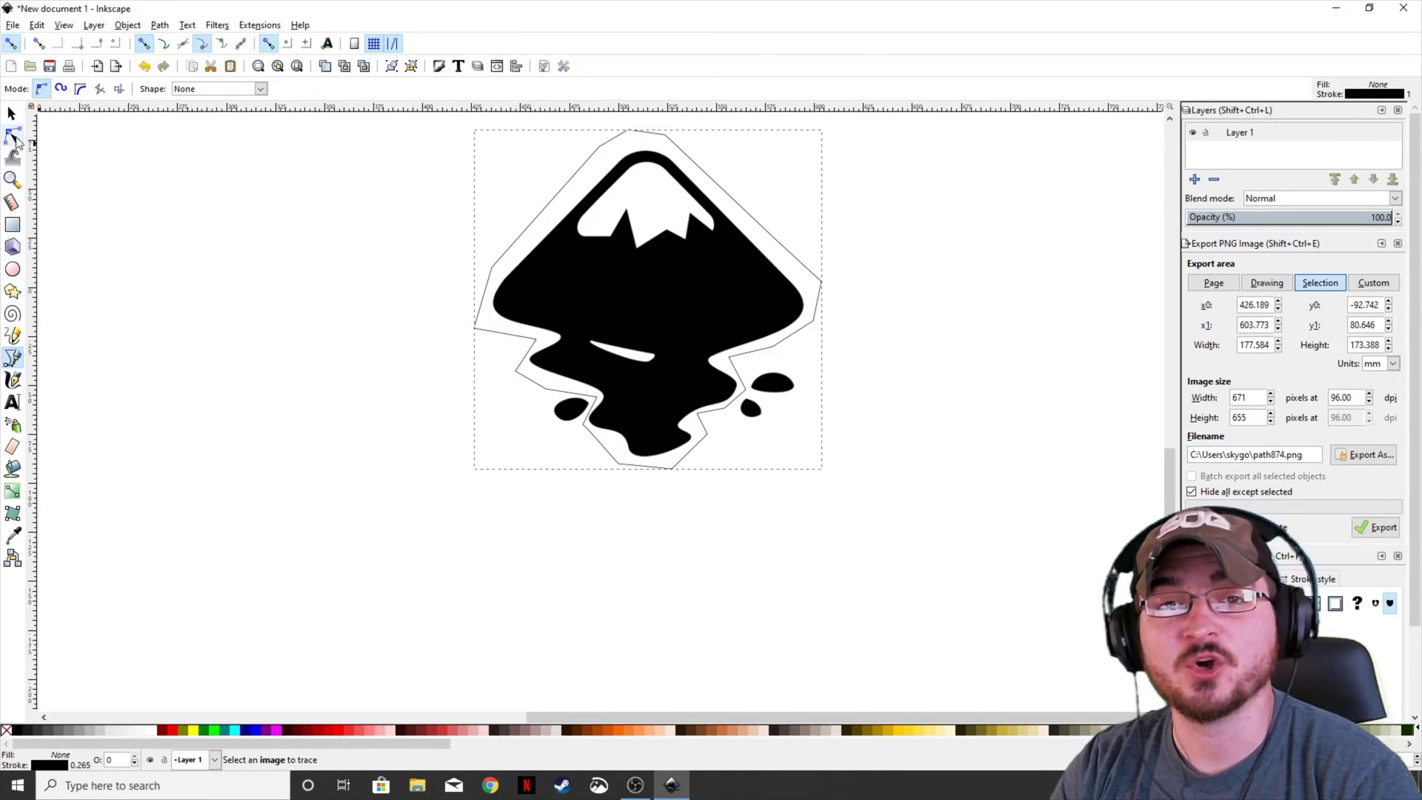
pyautogui.click(12, 137)
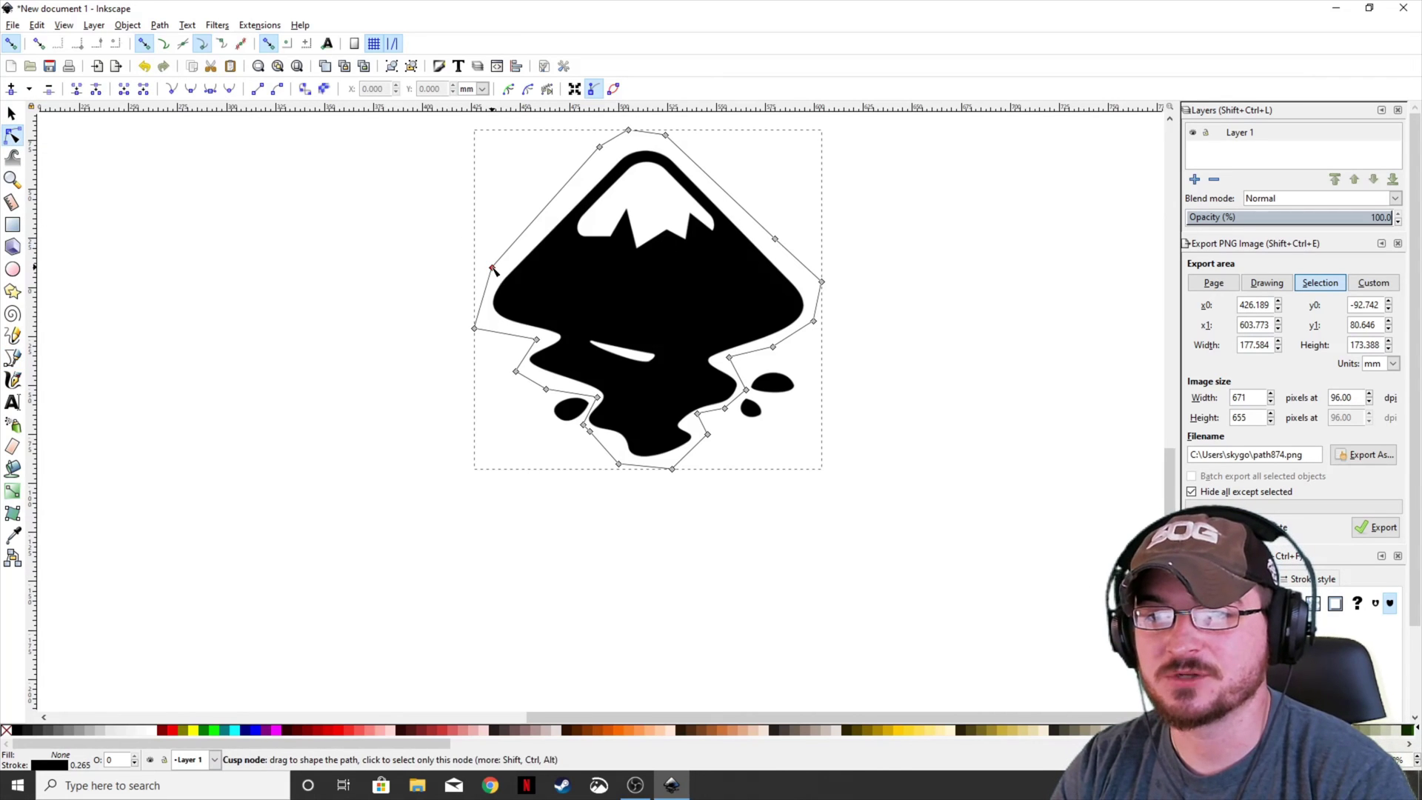
pyautogui.moveTo(493, 266)
pyautogui.mouseDown()
pyautogui.moveTo(504, 274)
pyautogui.moveTo(598, 144)
pyautogui.mouseUp()
# Deselect, zoom in, and draw a short curved Bezier path along the blob's lower-right edge
pyautogui.click(13, 112)
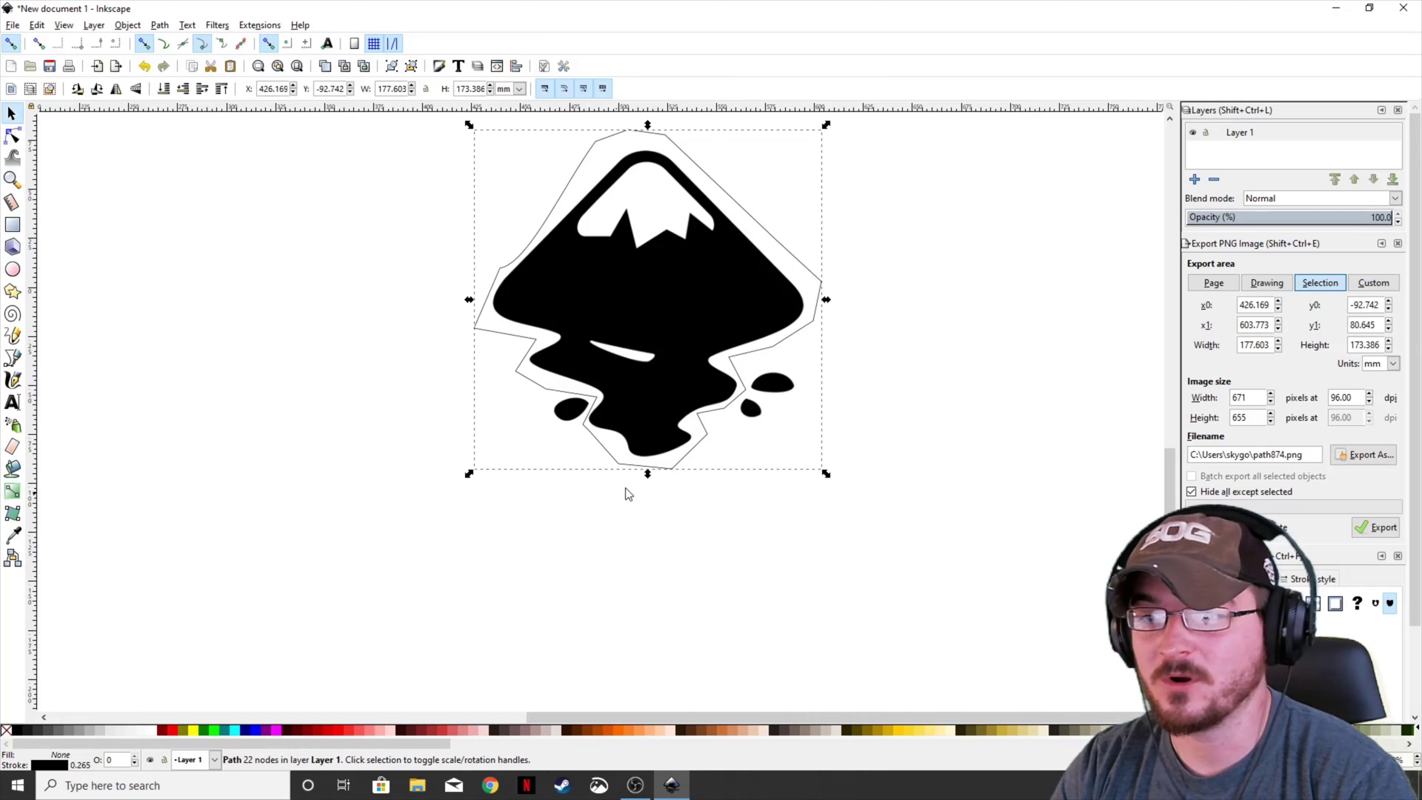
pyautogui.click(729, 479)
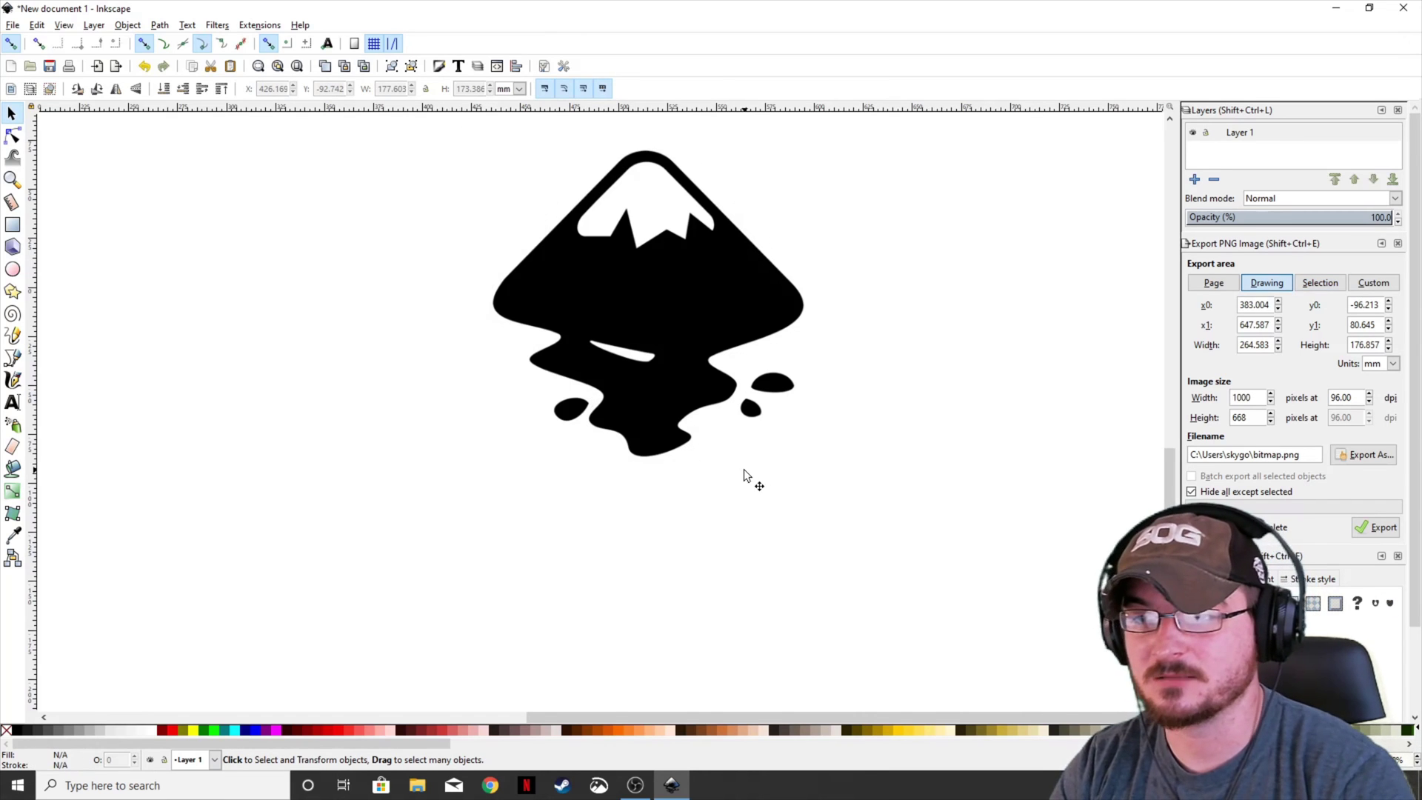
pyautogui.click(12, 359)
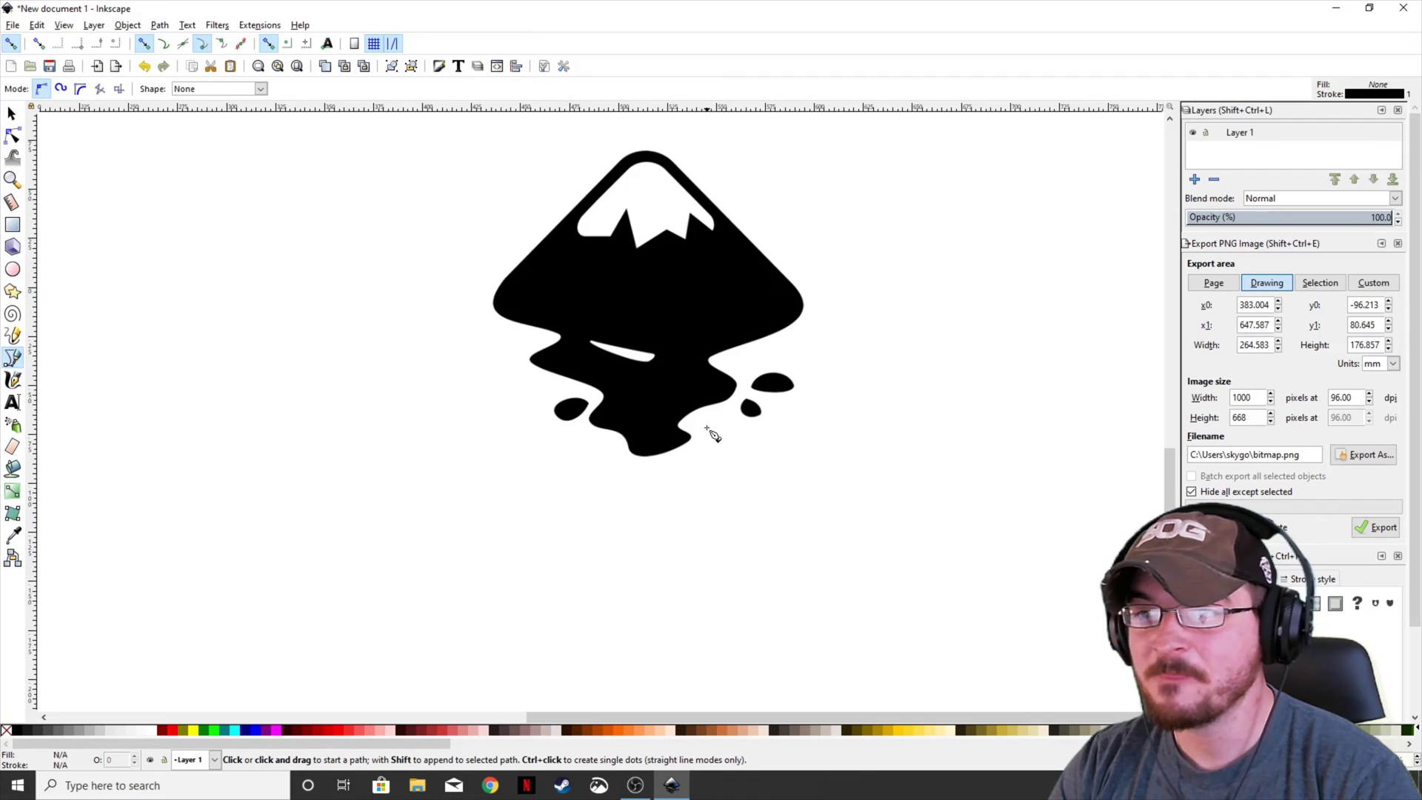
pyautogui.scroll(3, 698, 389)
pyautogui.hscroll(2, 699, 389)
pyautogui.scroll(1, 698, 389)
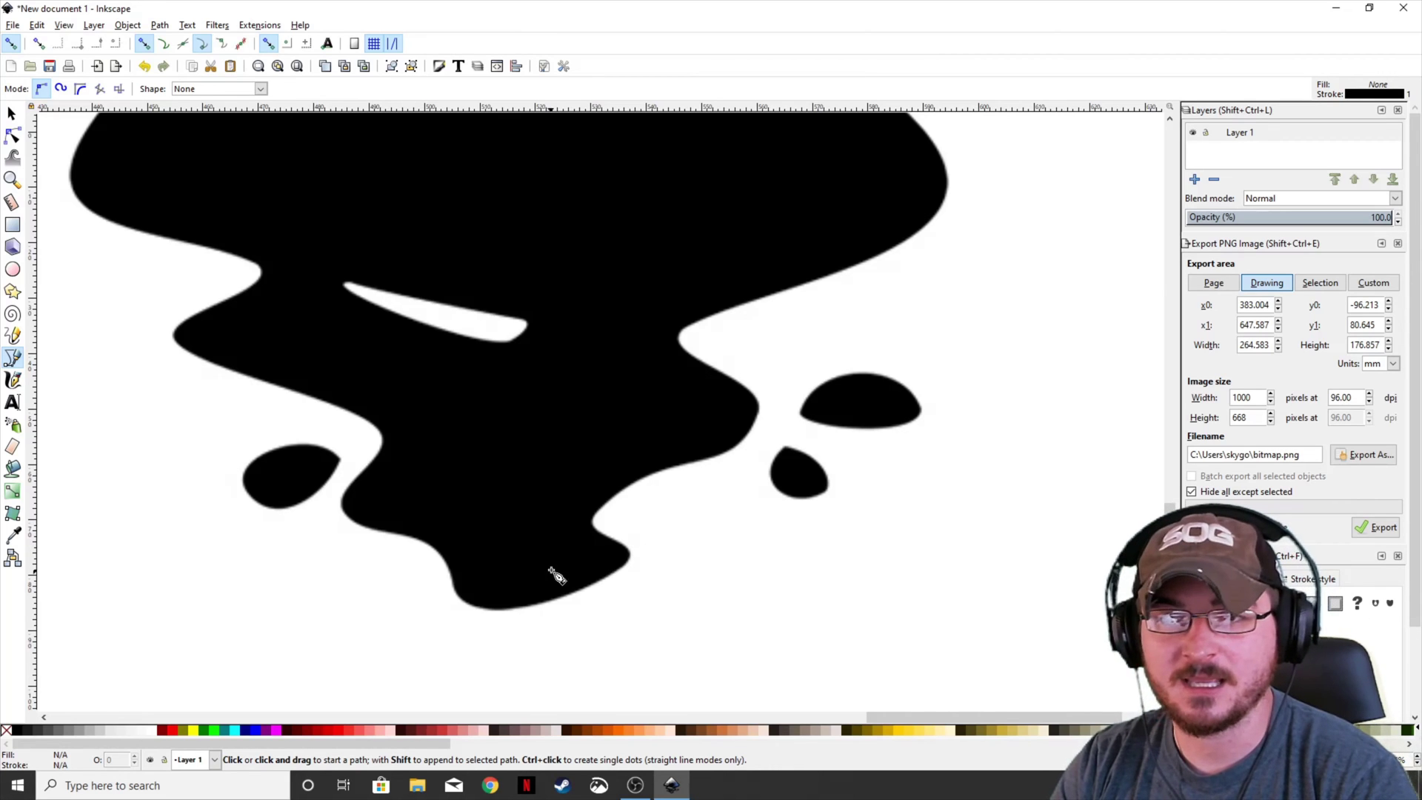
pyautogui.scroll(1, 655, 564)
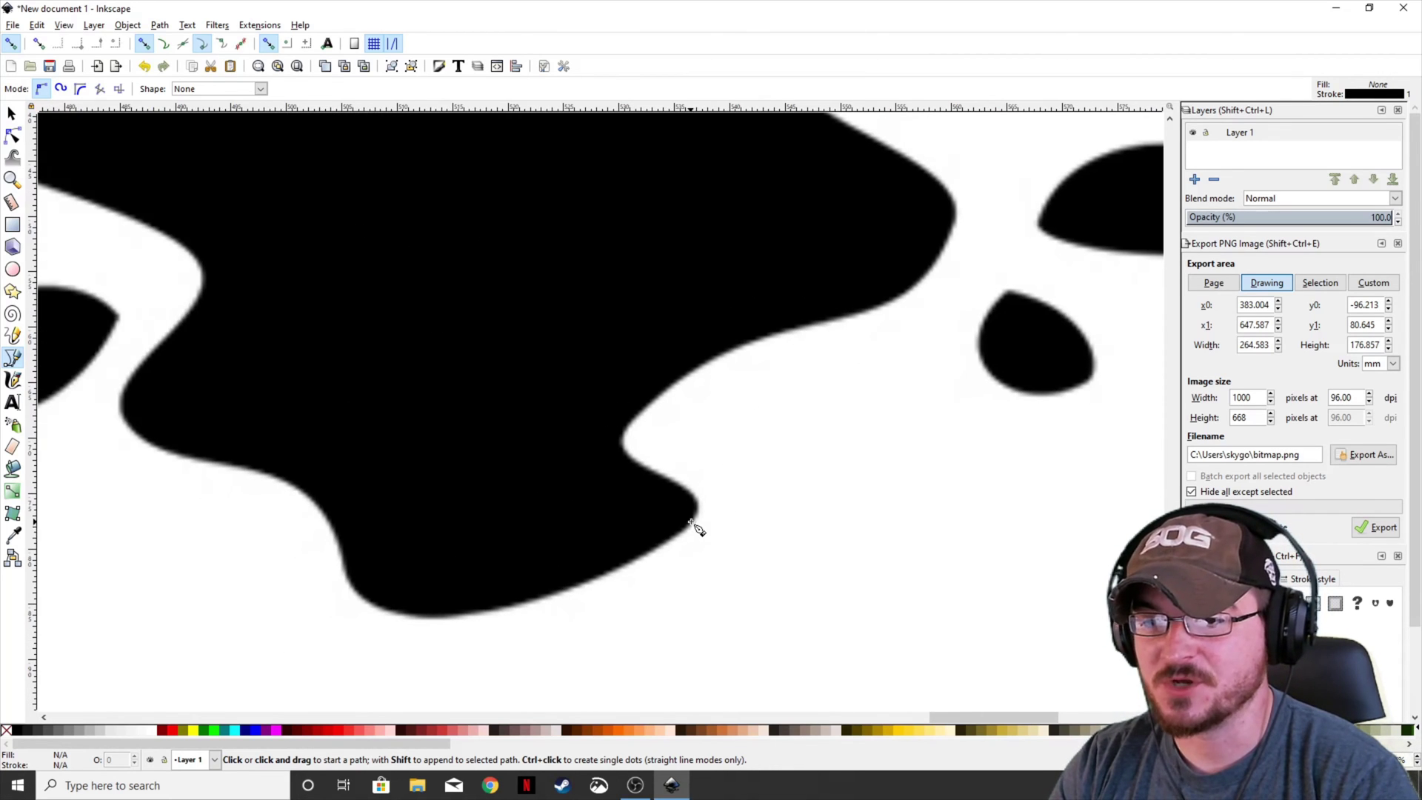
pyautogui.click(684, 530)
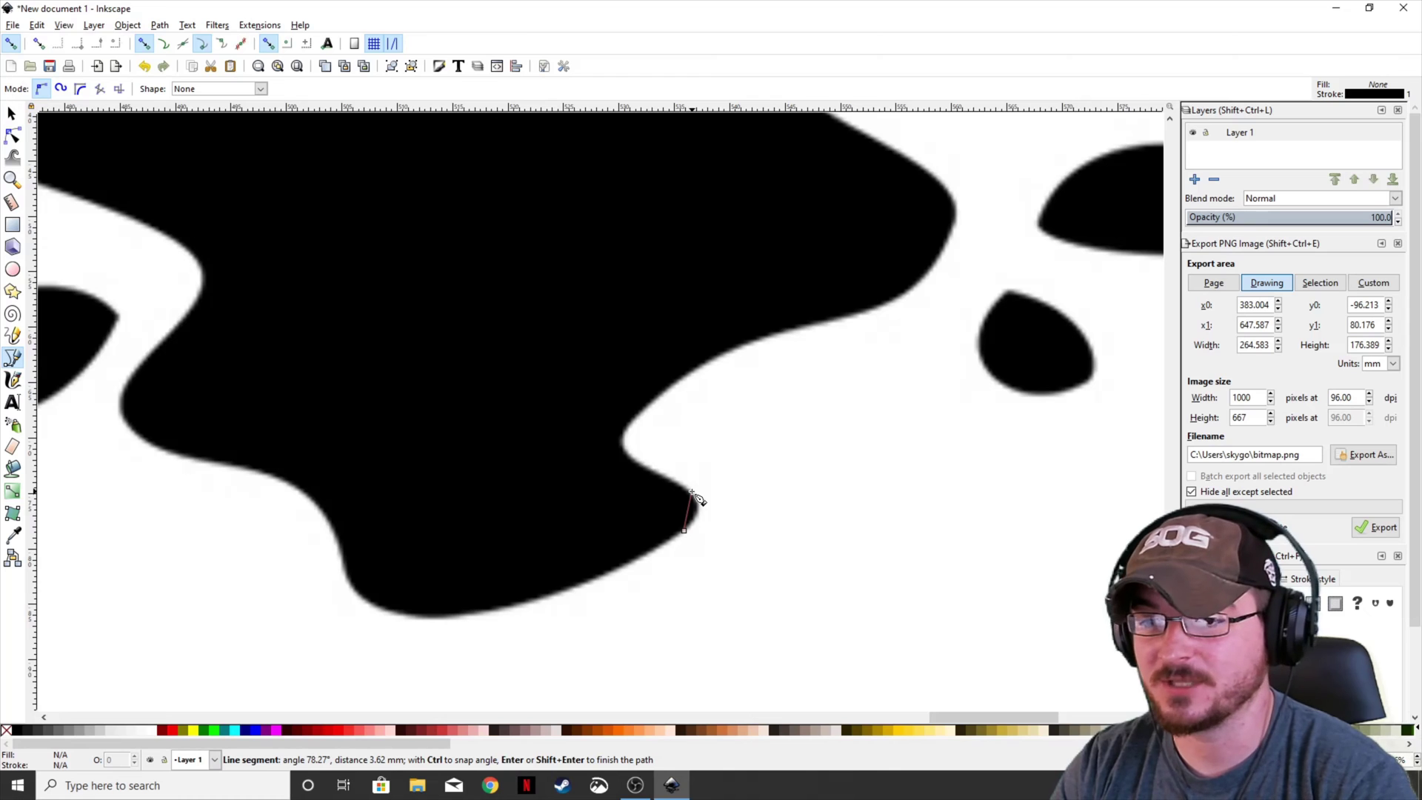
pyautogui.moveTo(693, 492)
pyautogui.mouseDown()
pyautogui.moveTo(674, 461)
pyautogui.moveTo(730, 482)
pyautogui.moveTo(692, 454)
pyautogui.moveTo(669, 460)
pyautogui.moveTo(681, 474)
pyautogui.moveTo(657, 445)
pyautogui.moveTo(707, 478)
pyautogui.moveTo(689, 420)
pyautogui.moveTo(655, 431)
pyautogui.moveTo(686, 486)
pyautogui.moveTo(674, 471)
pyautogui.mouseUp()
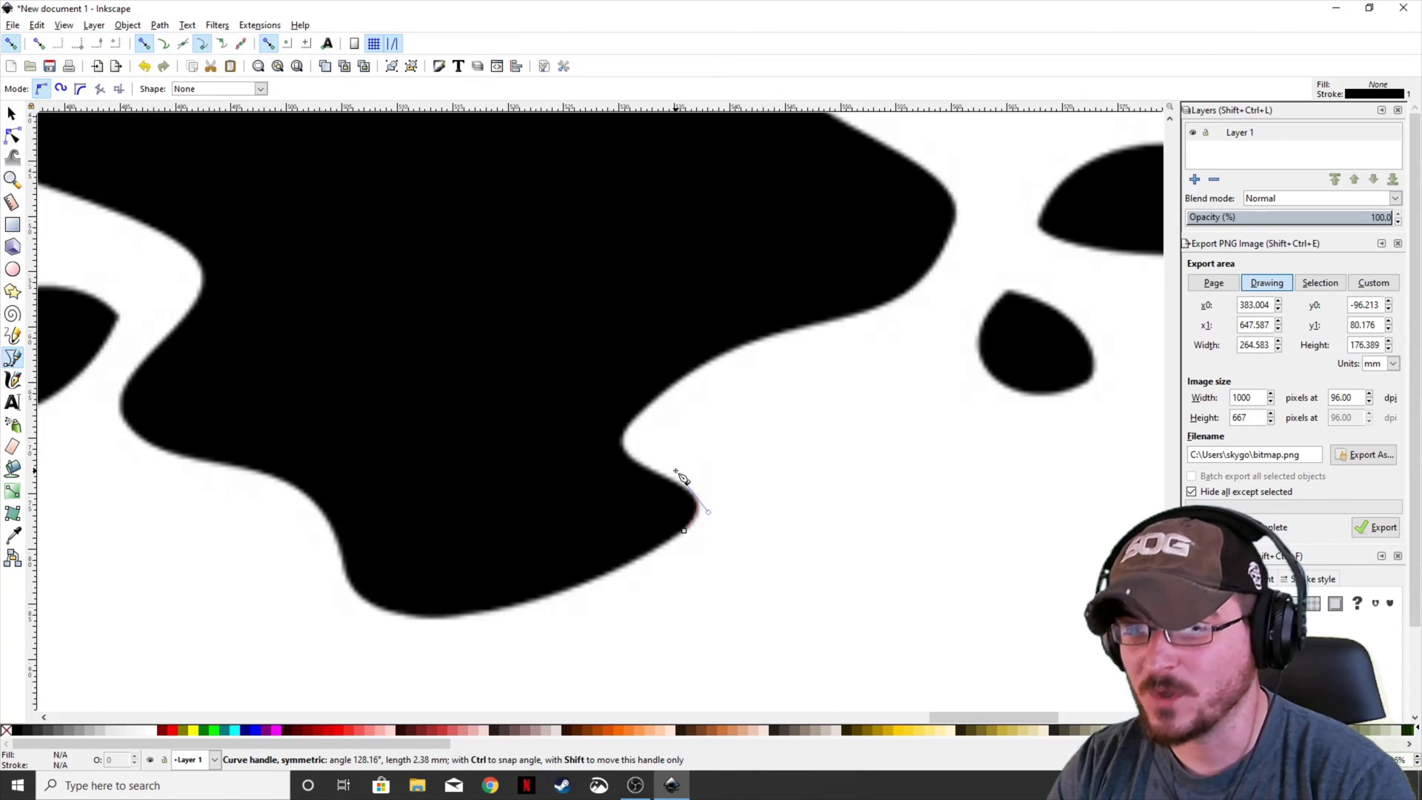
pyautogui.moveTo(674, 471)
pyautogui.mouseDown()
pyautogui.moveTo(702, 478)
pyautogui.moveTo(671, 465)
pyautogui.mouseUp()
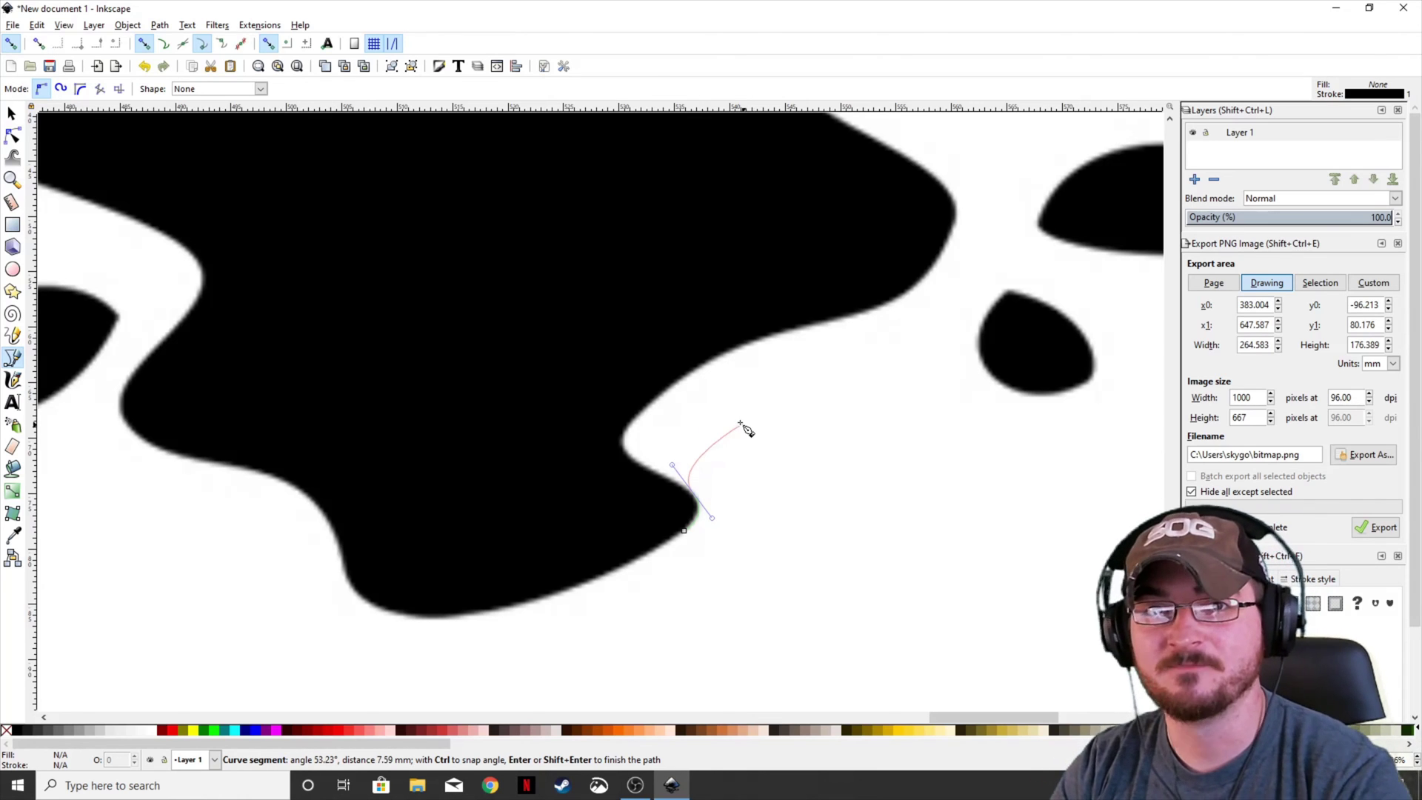
pyautogui.press('Return')
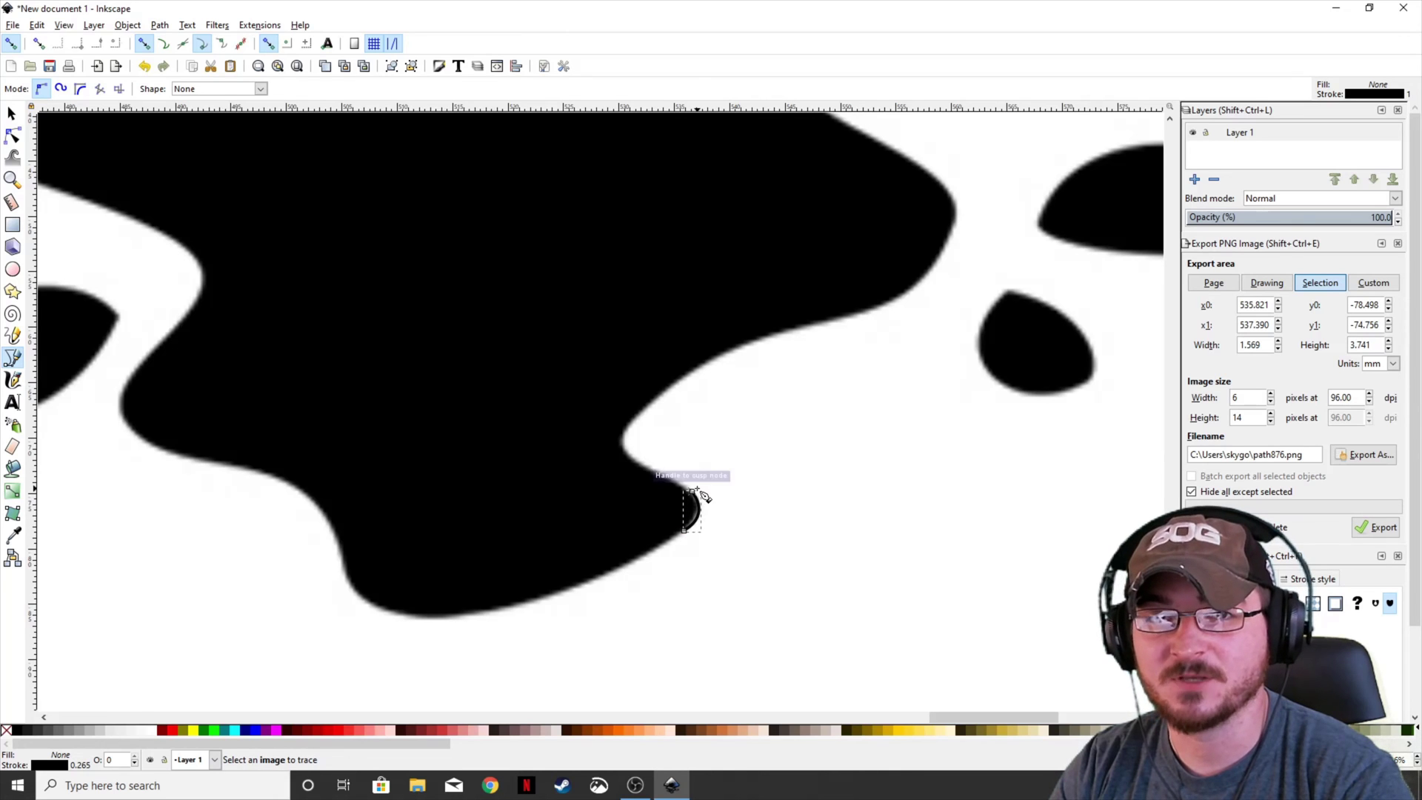
# Give the short traced curve a lime stroke from the palette swatch
pyautogui.rightClick(215, 731)
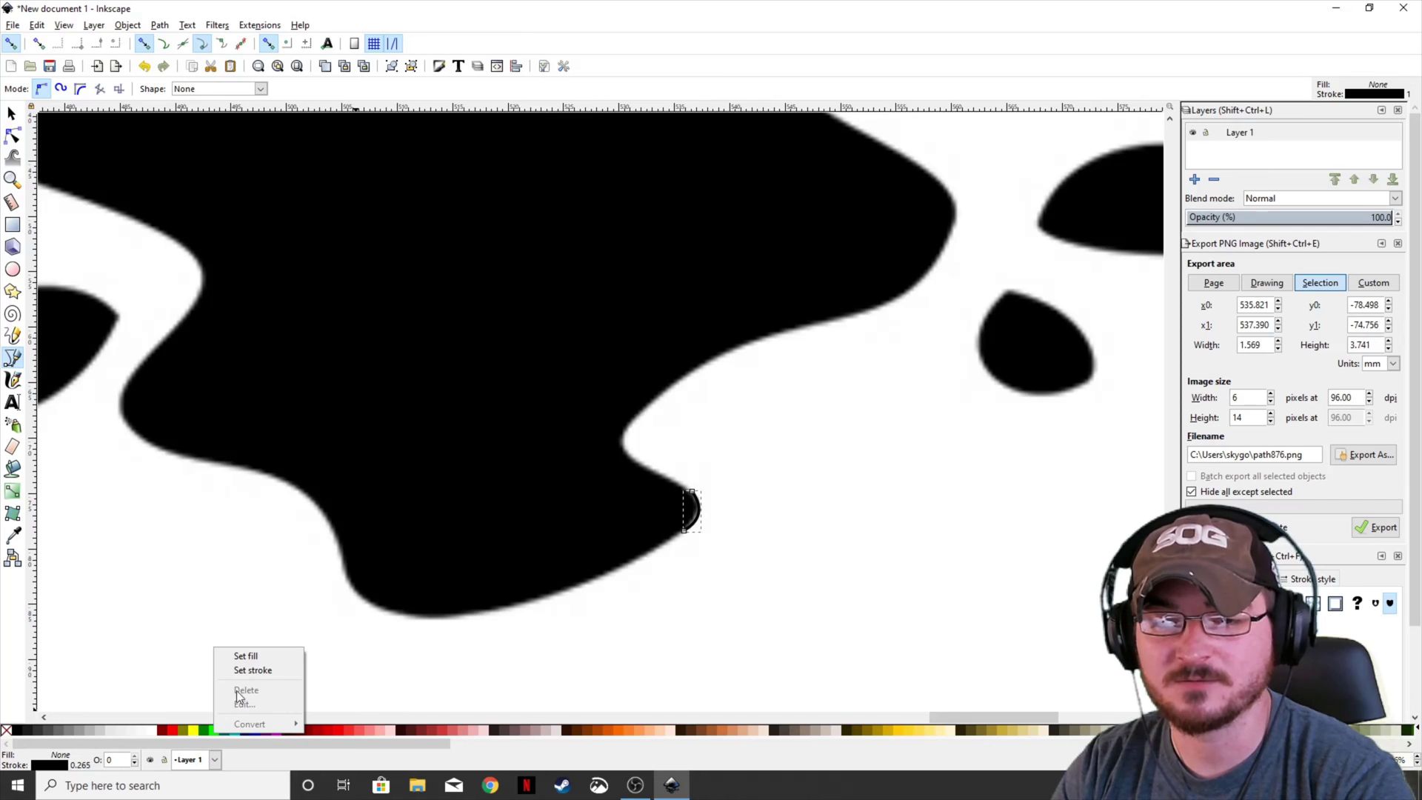
pyautogui.click(249, 669)
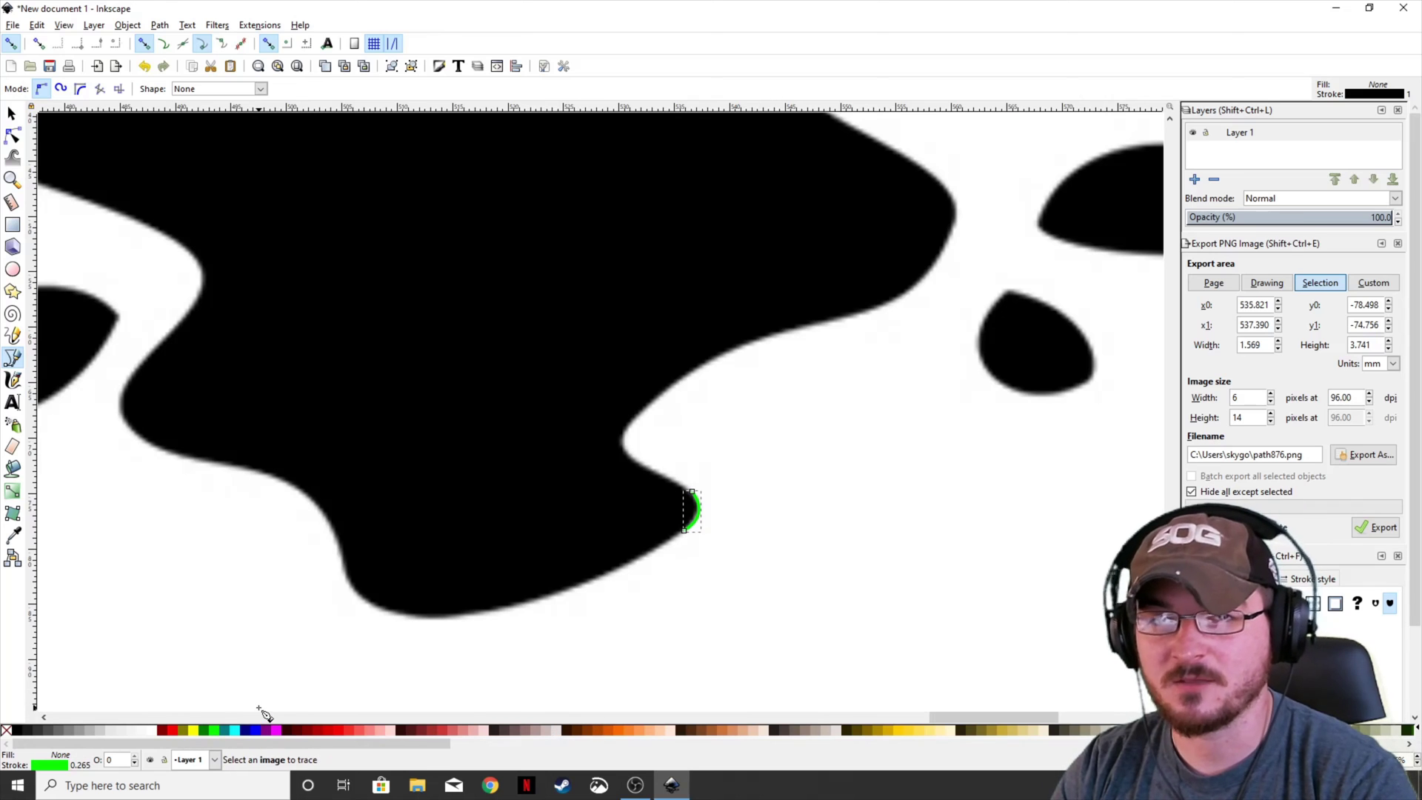
pyautogui.rightClick(201, 732)
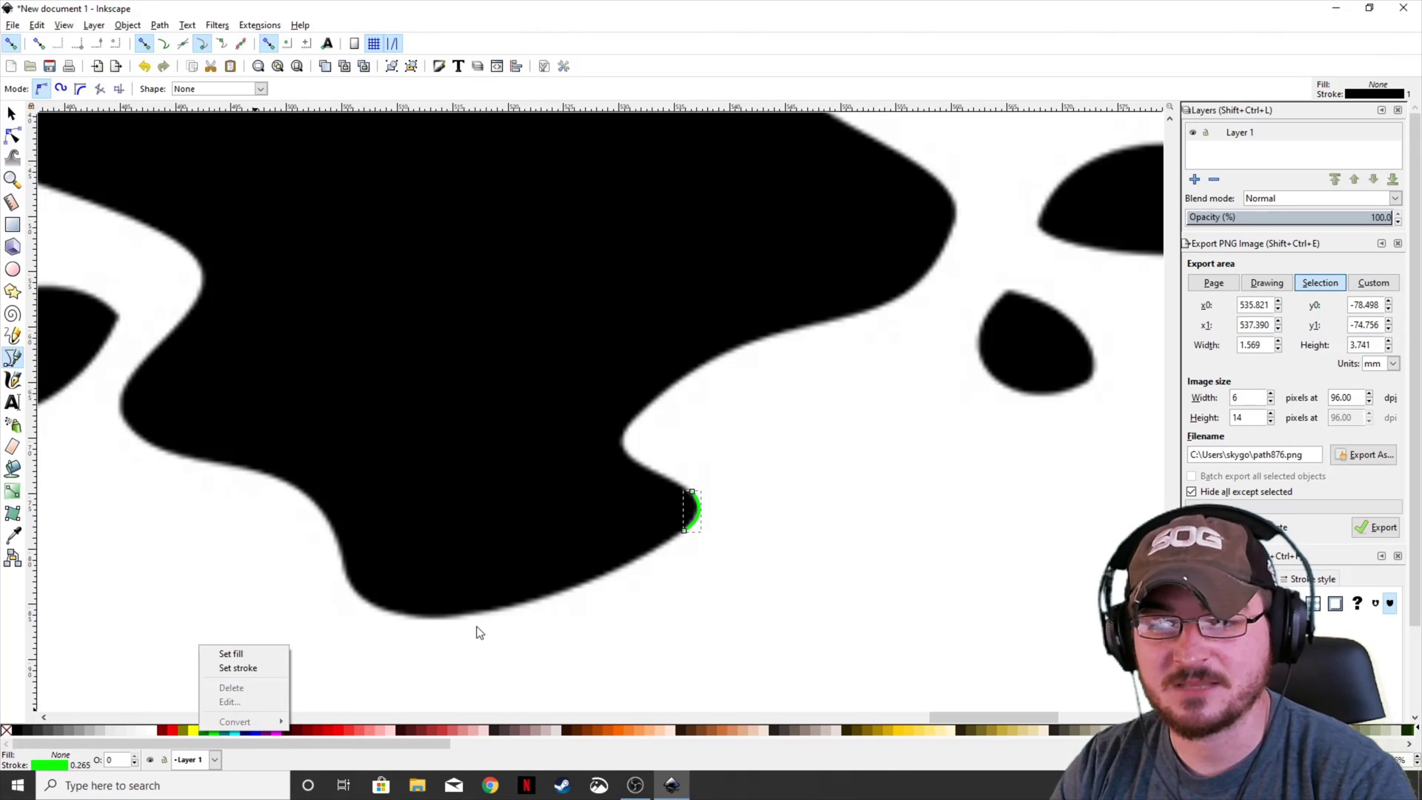
pyautogui.click(694, 498)
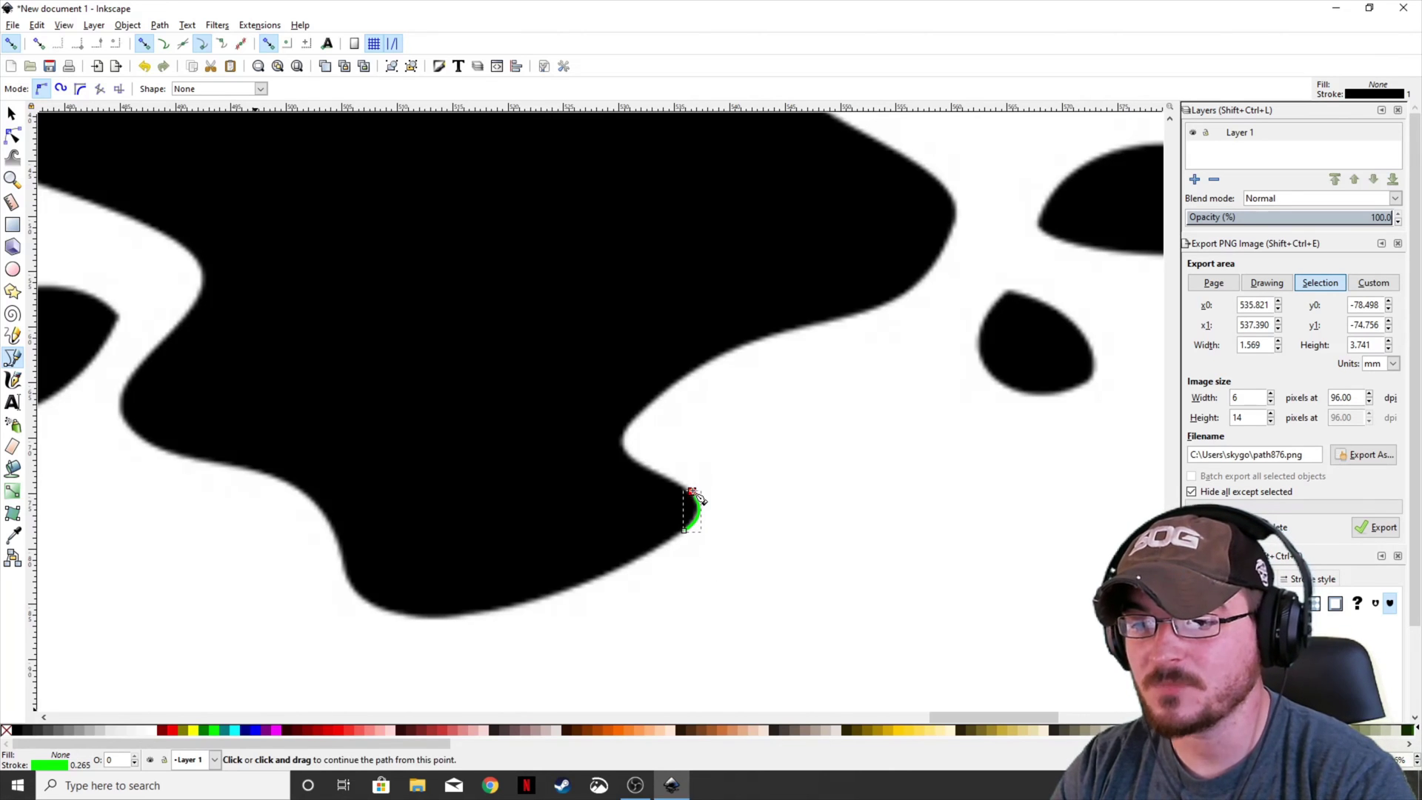
# Draw a stray triangle beside the green curve
pyautogui.click(774, 512)
pyautogui.click(873, 440)
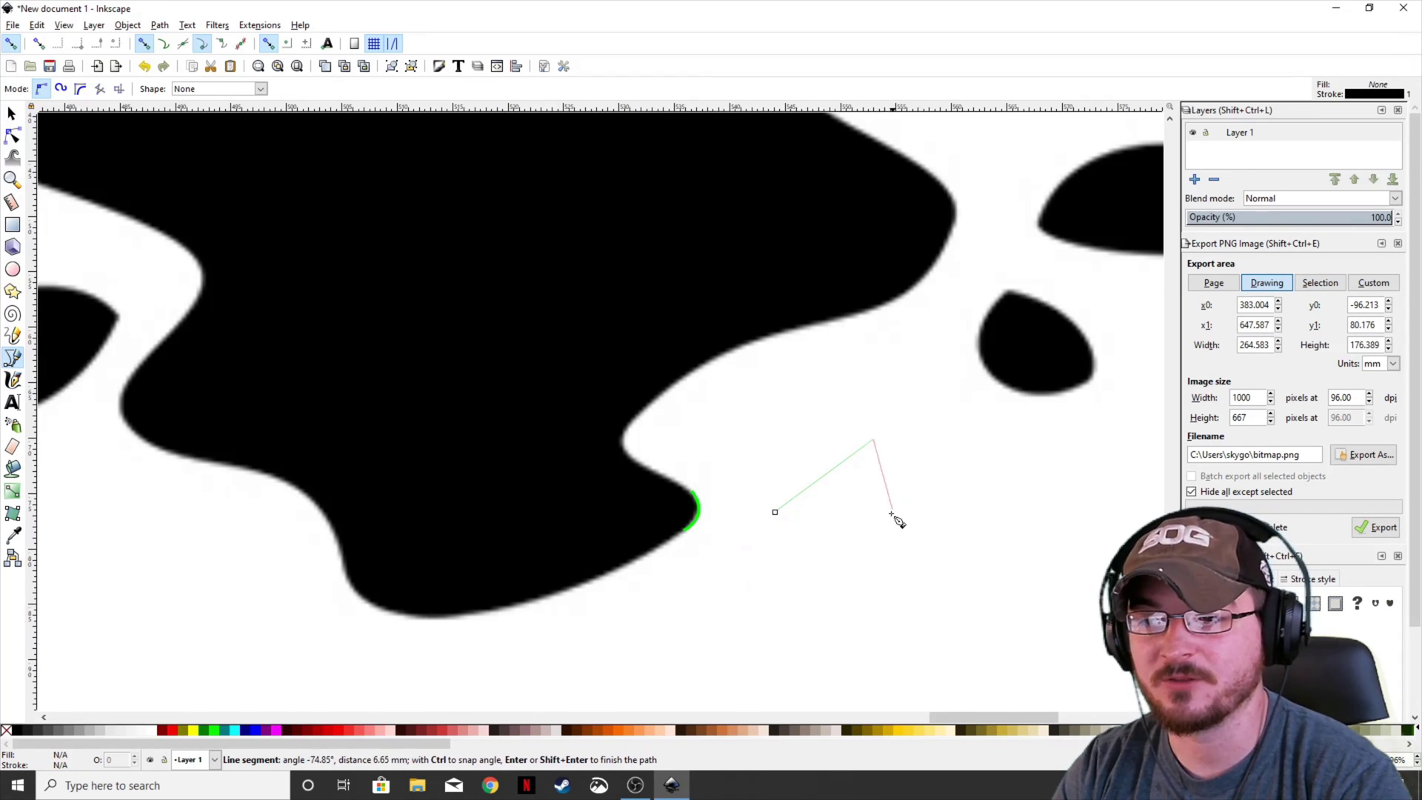
pyautogui.click(839, 514)
pyautogui.click(775, 513)
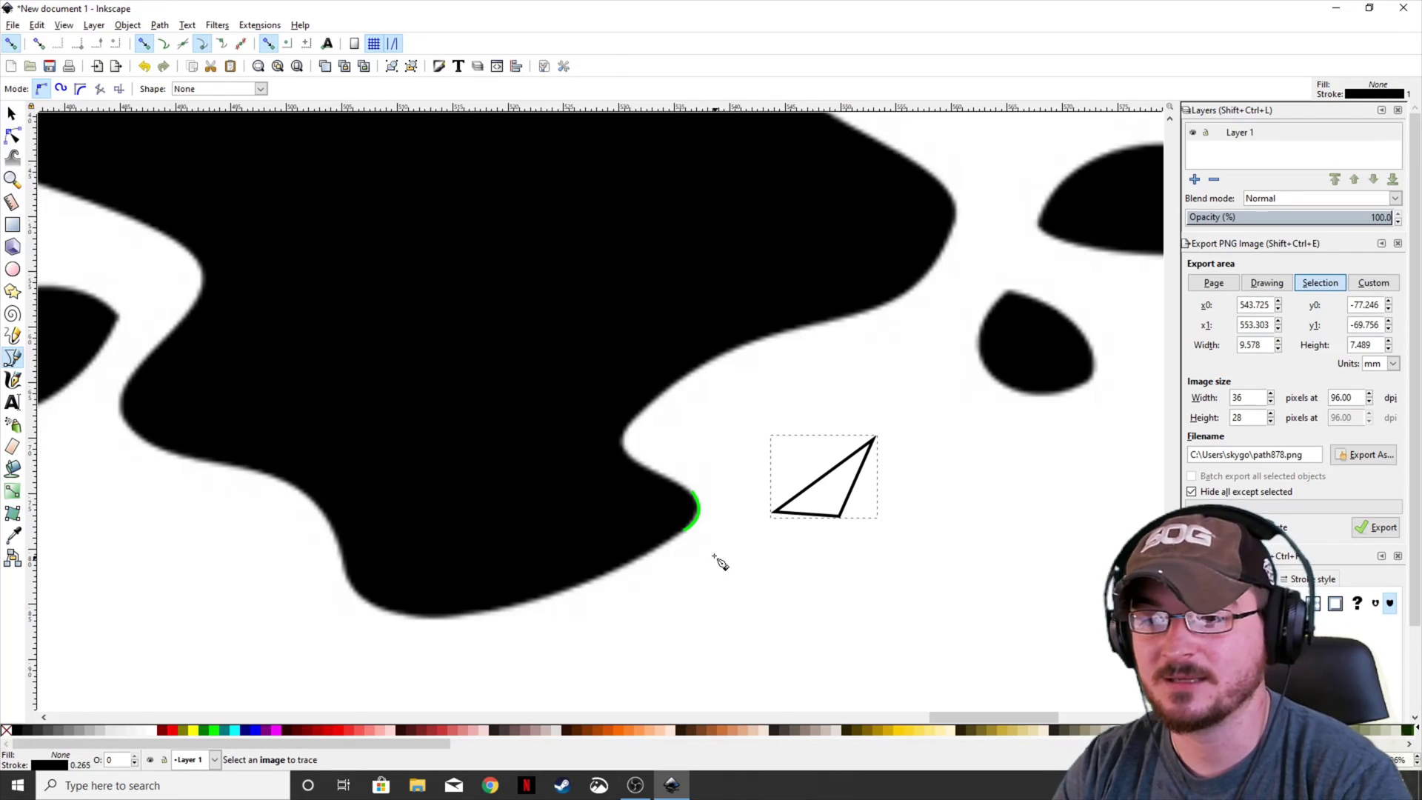
# Select the stray triangle and remove it, leaving the green arc
pyautogui.click(11, 113)
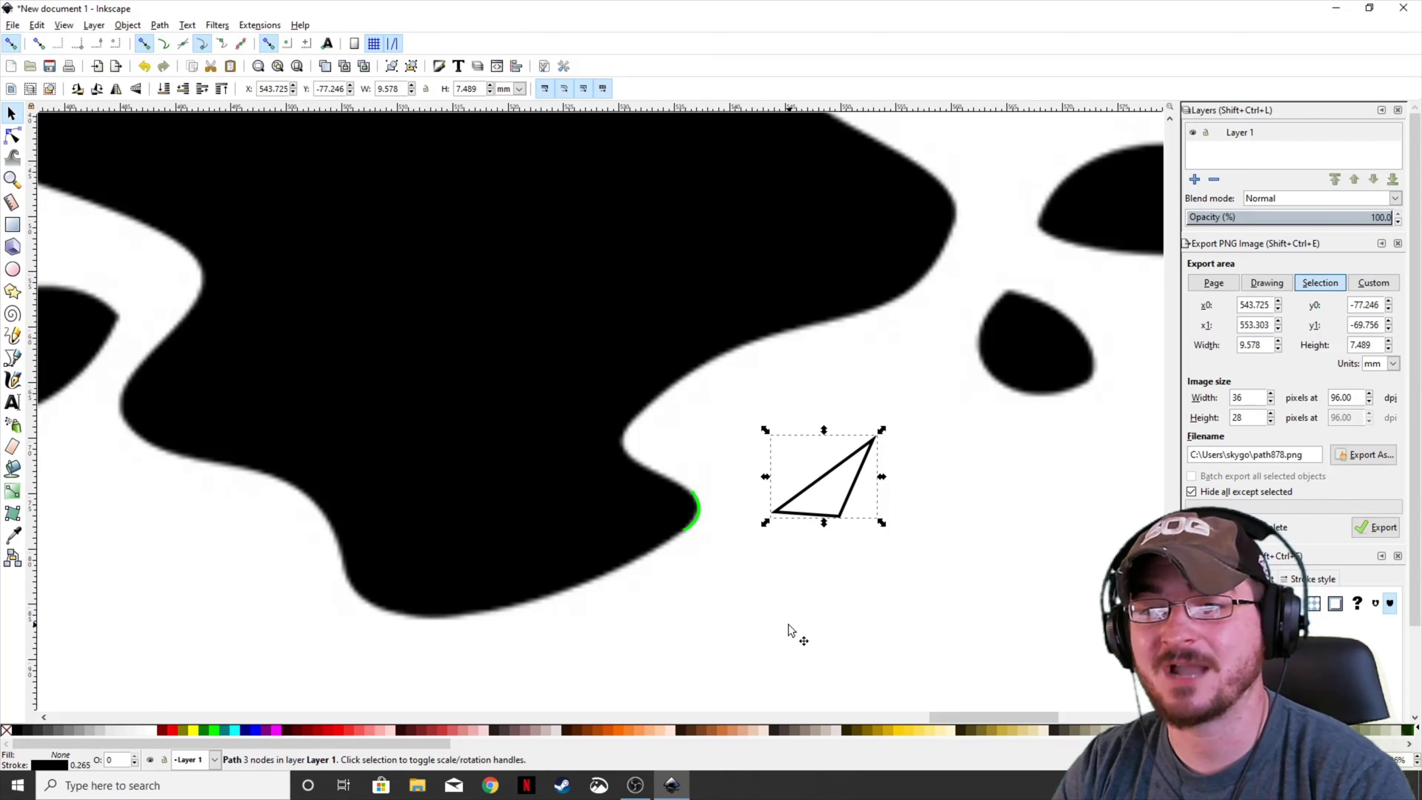
pyautogui.click(691, 525)
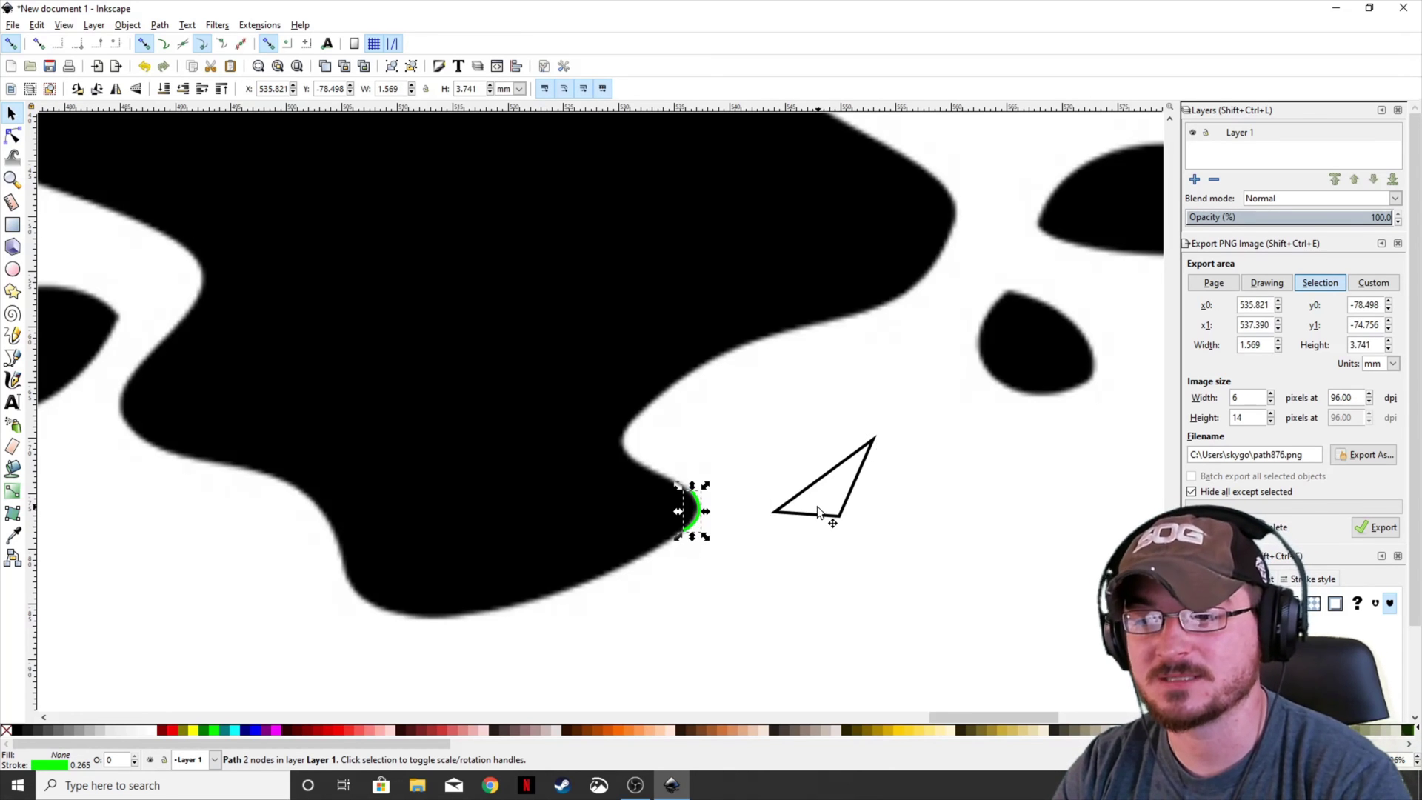
pyautogui.click(825, 516)
pyautogui.click(694, 531)
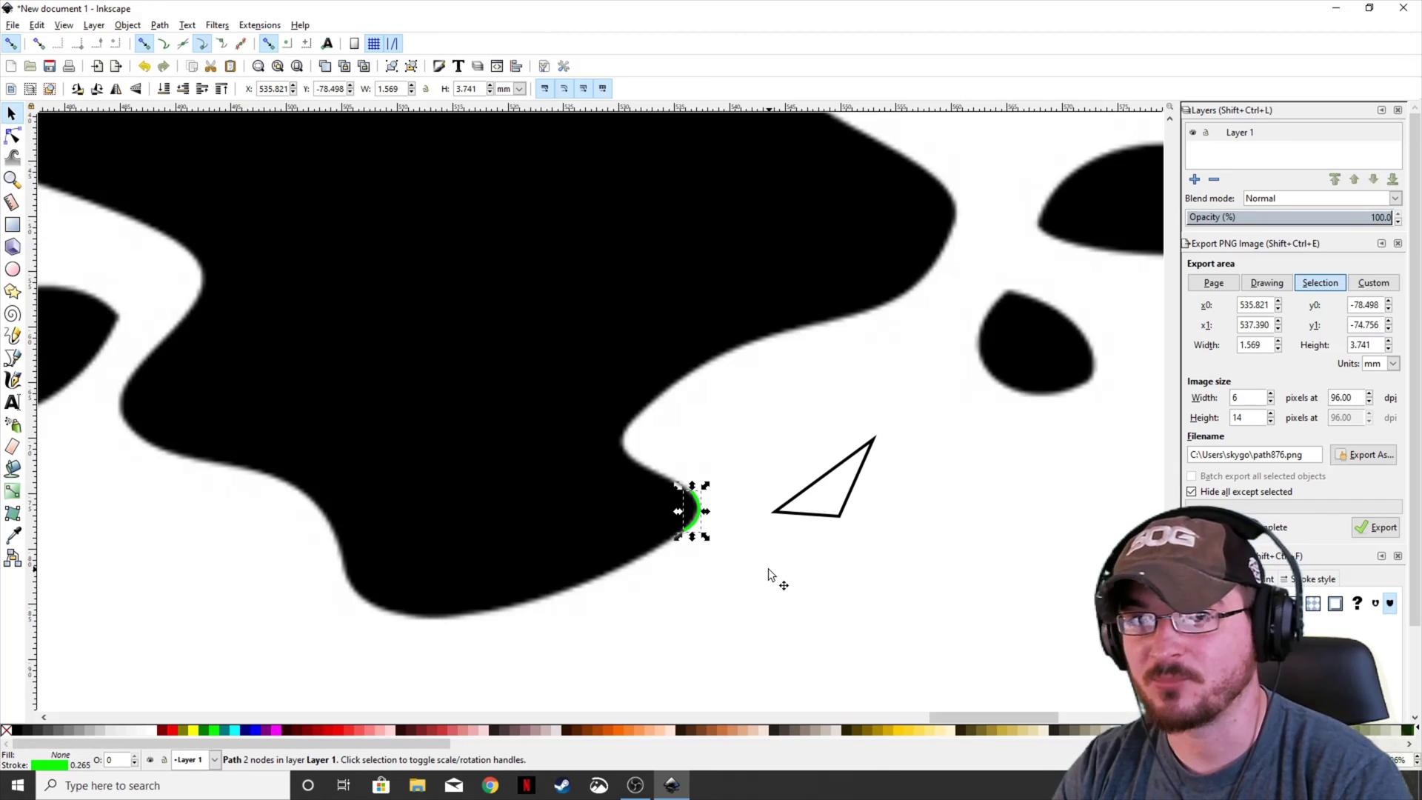
pyautogui.click(842, 522)
pyautogui.press('Escape')
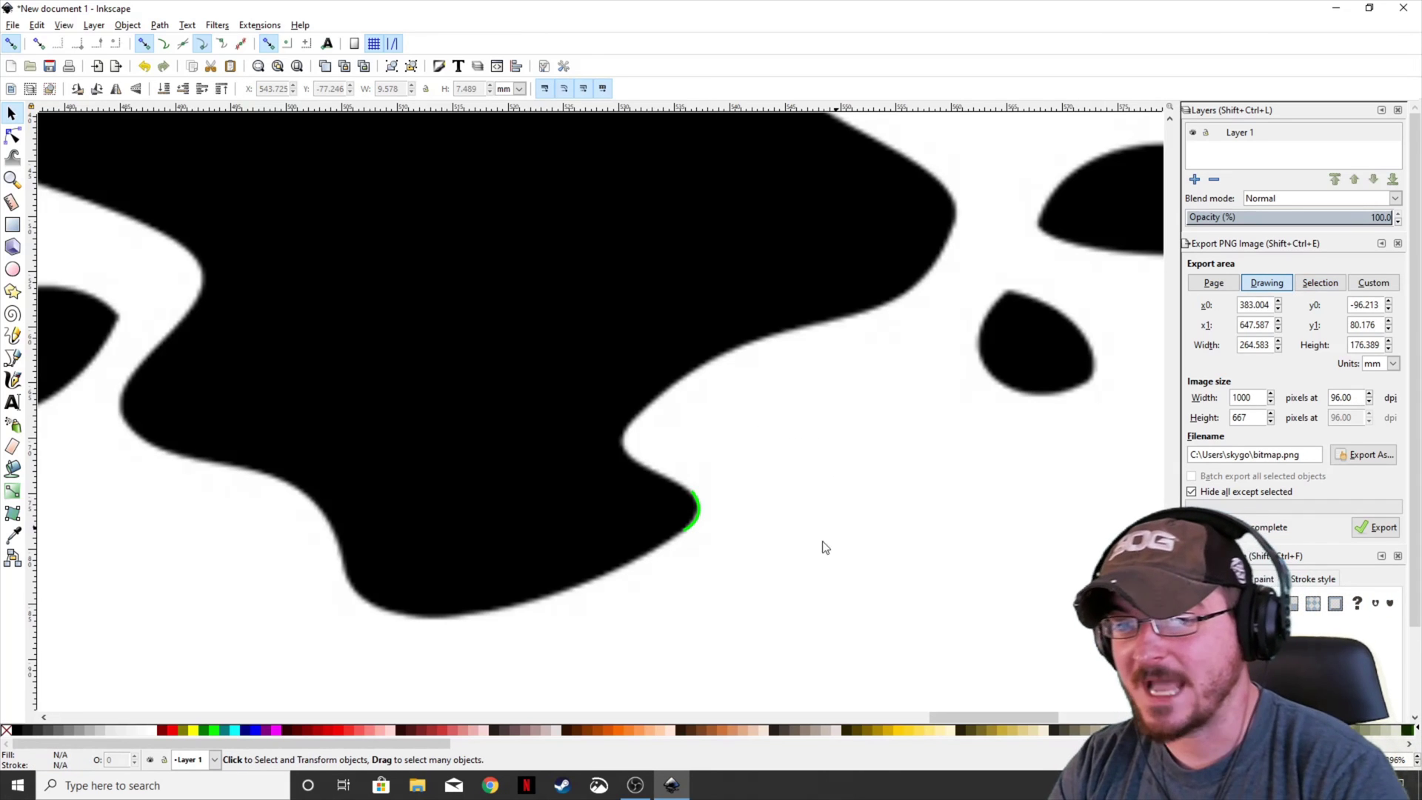
# Select the green arc's top end node with the Node tool, ready for Bezier drawing
pyautogui.click(697, 518)
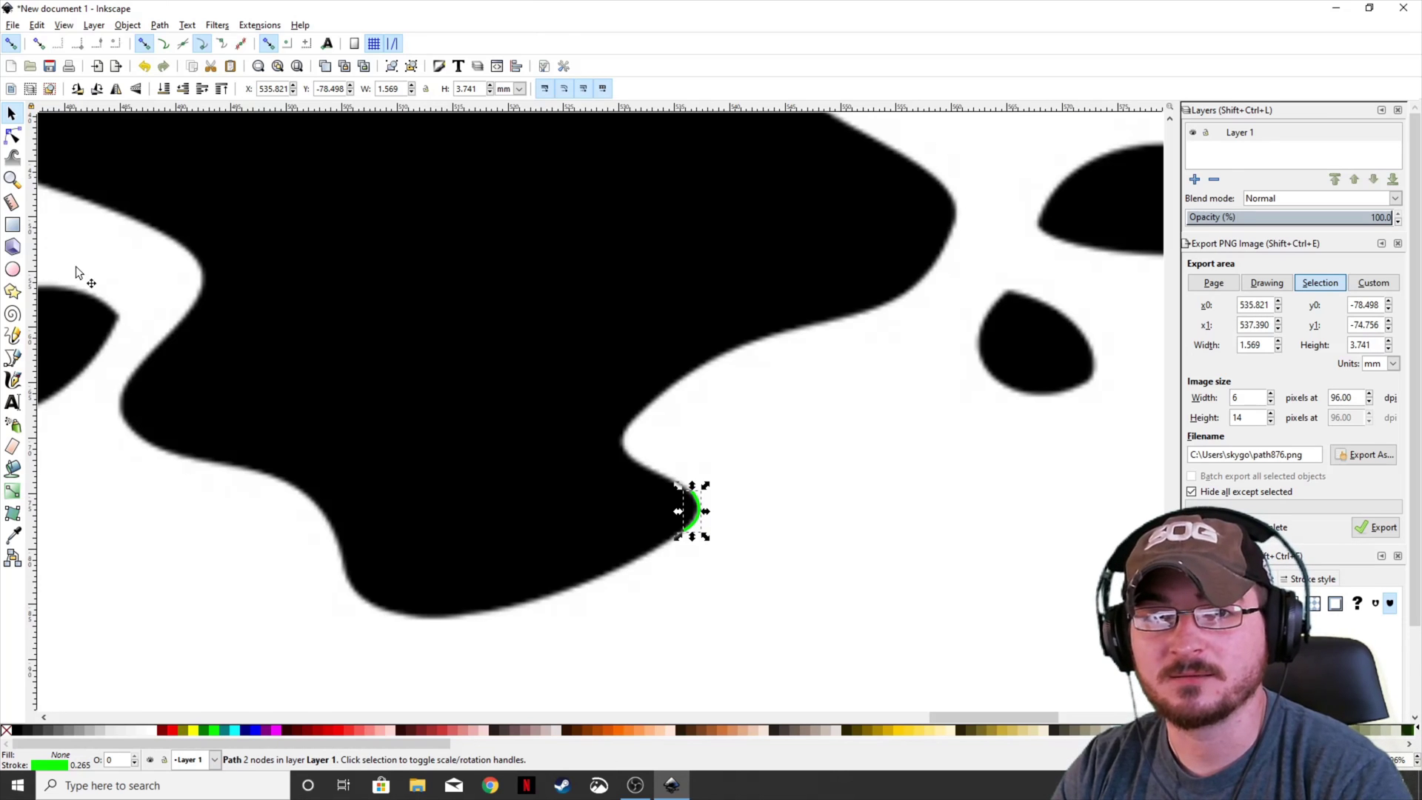
pyautogui.click(12, 137)
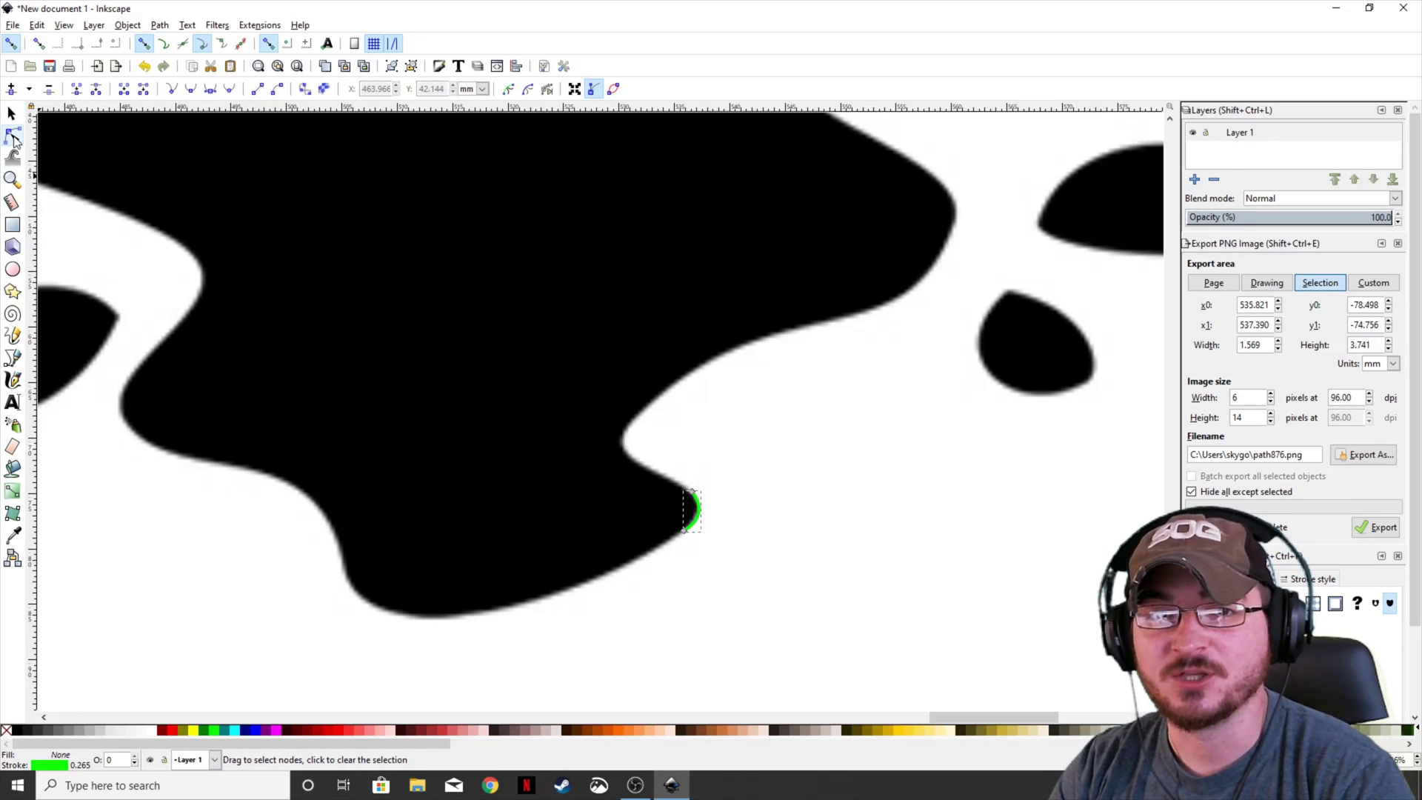
pyautogui.click(693, 493)
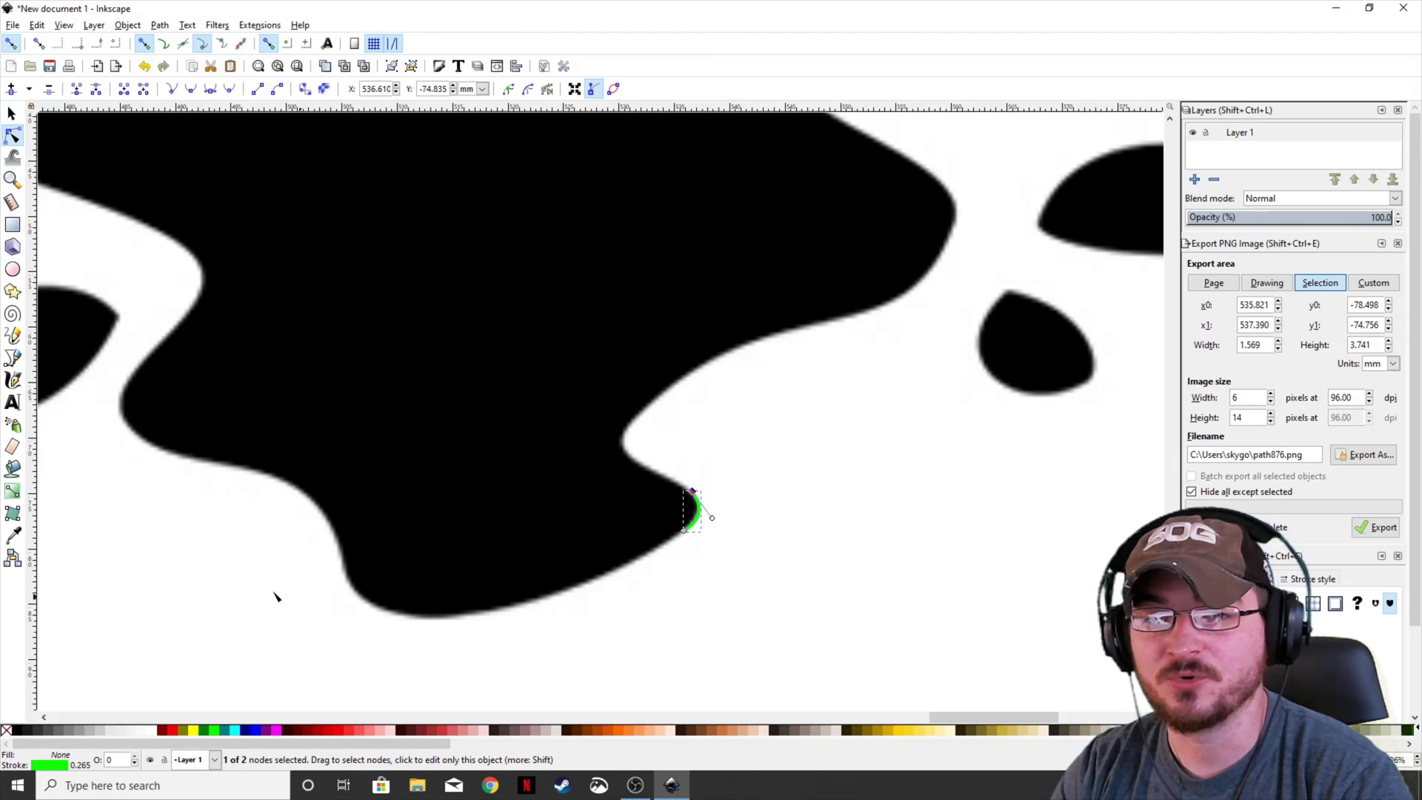
pyautogui.click(13, 358)
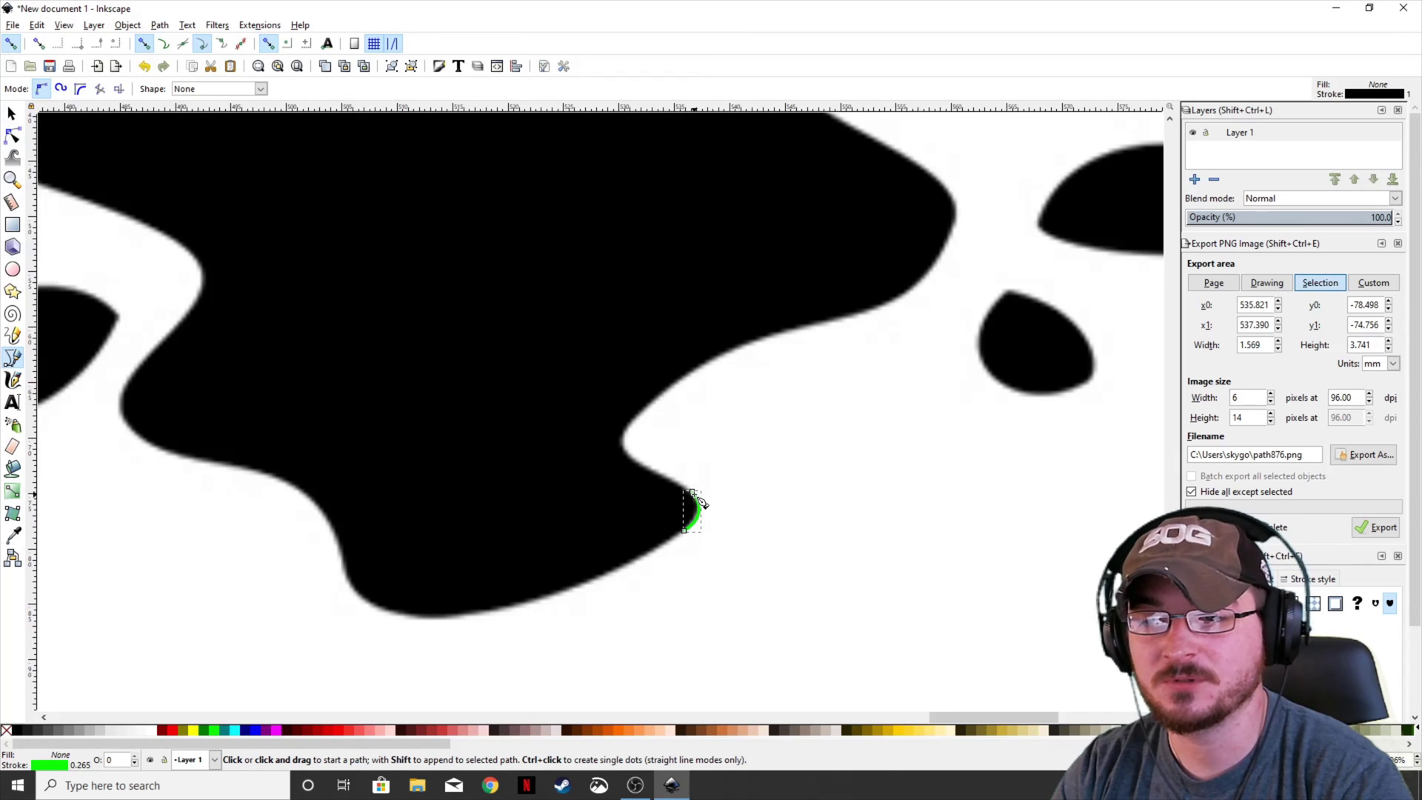
# Extend the green path from the arc's top node with three curved segments along the logo edge
pyautogui.click(691, 492)
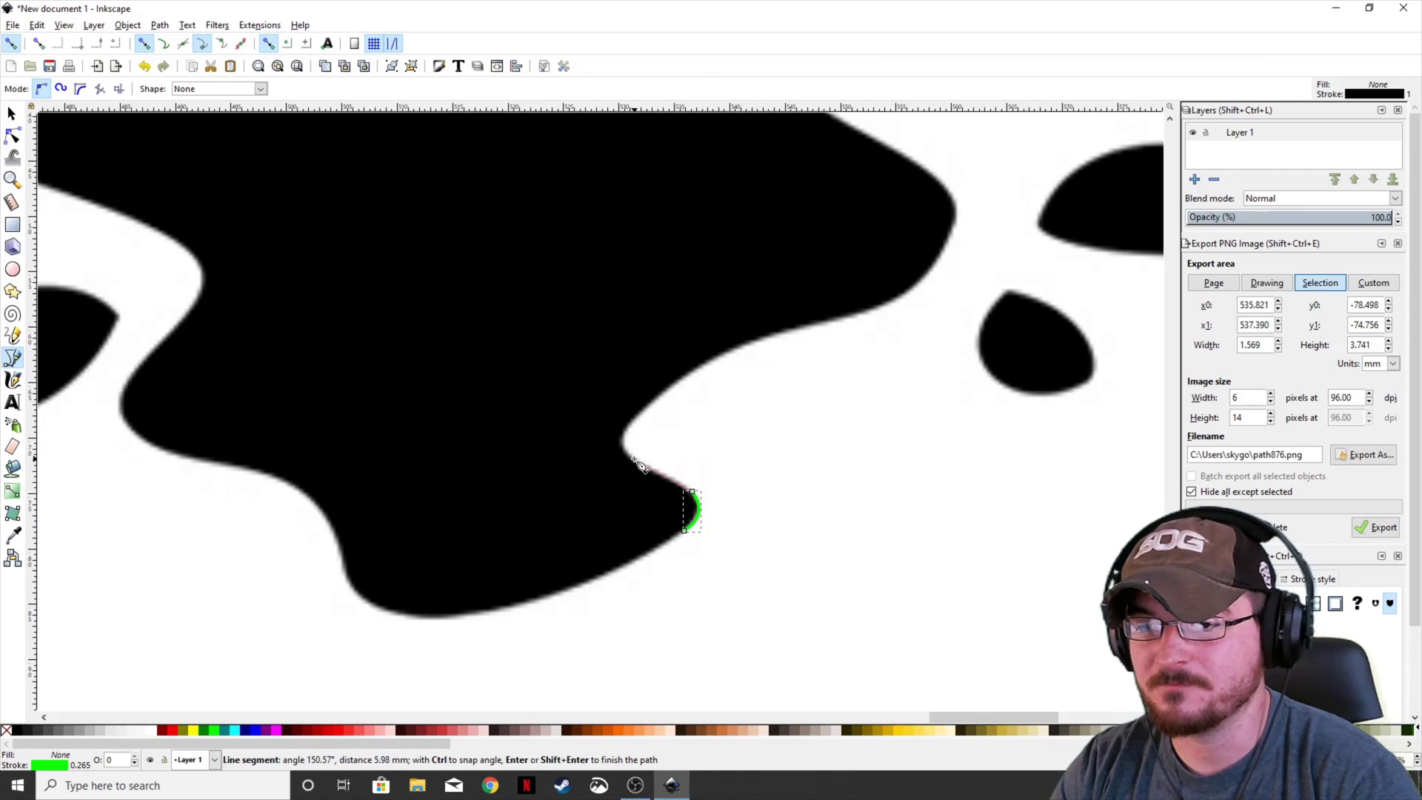
pyautogui.moveTo(640, 465); pyautogui.dragTo(664, 400)
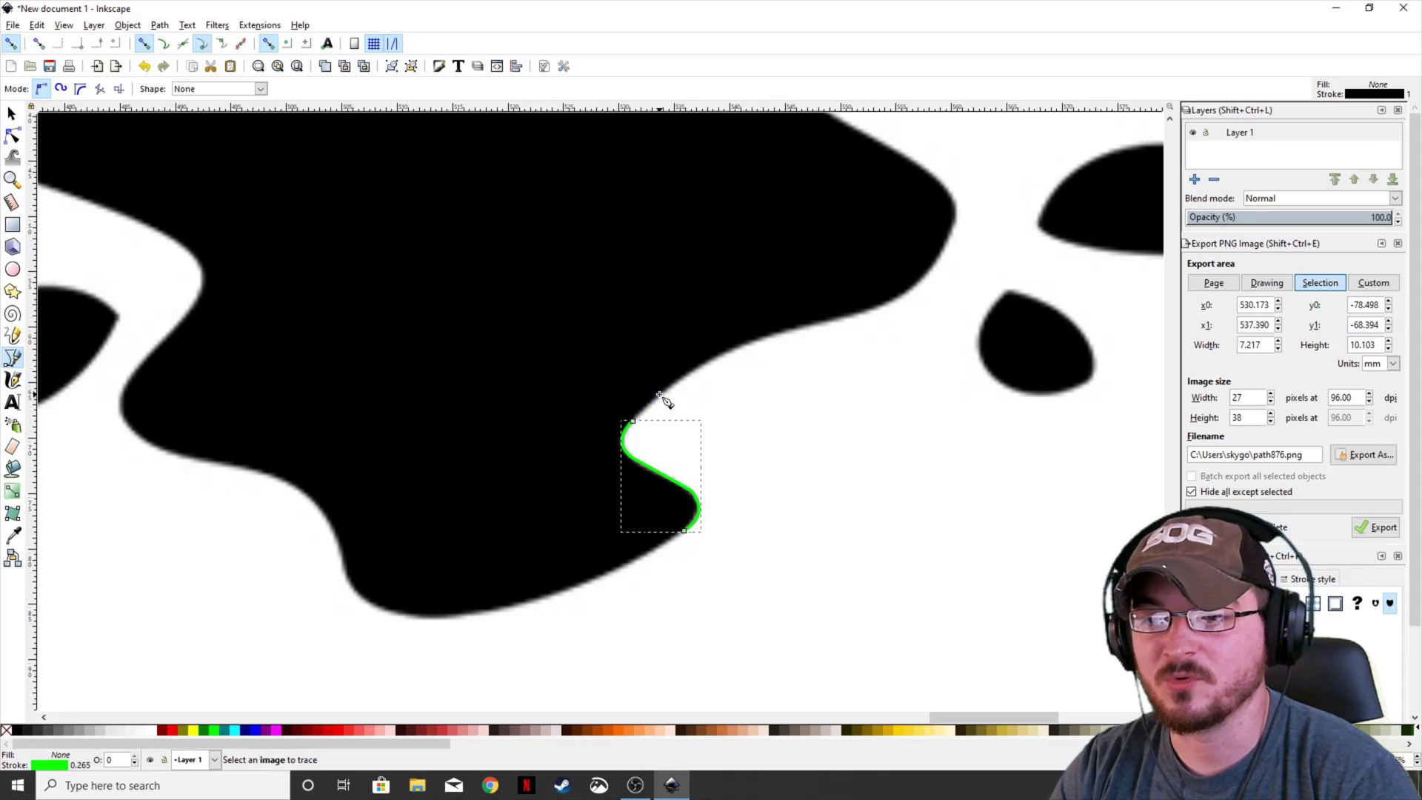
pyautogui.press('Return')
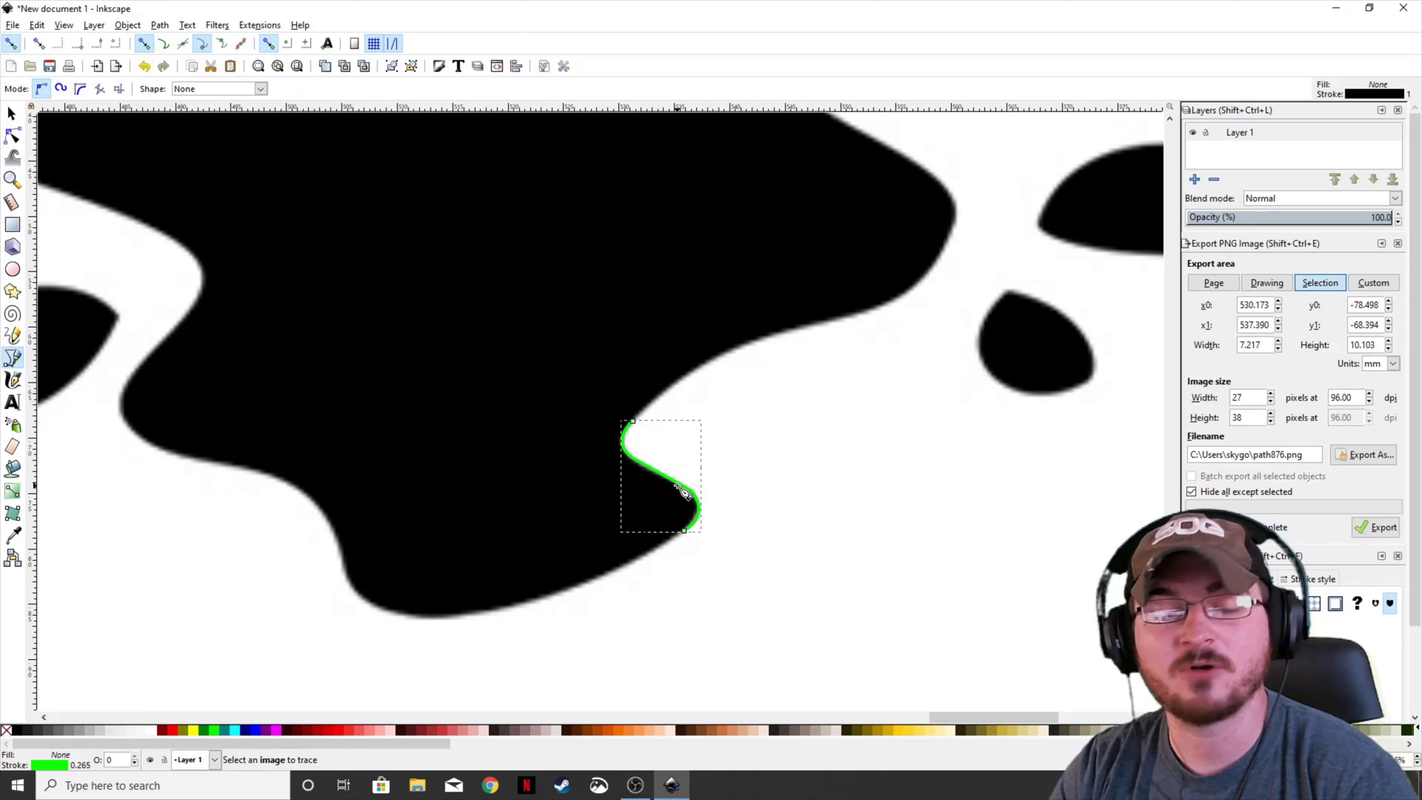
pyautogui.click(633, 421)
pyautogui.moveTo(797, 328); pyautogui.dragTo(890, 309)
pyautogui.press('Return')
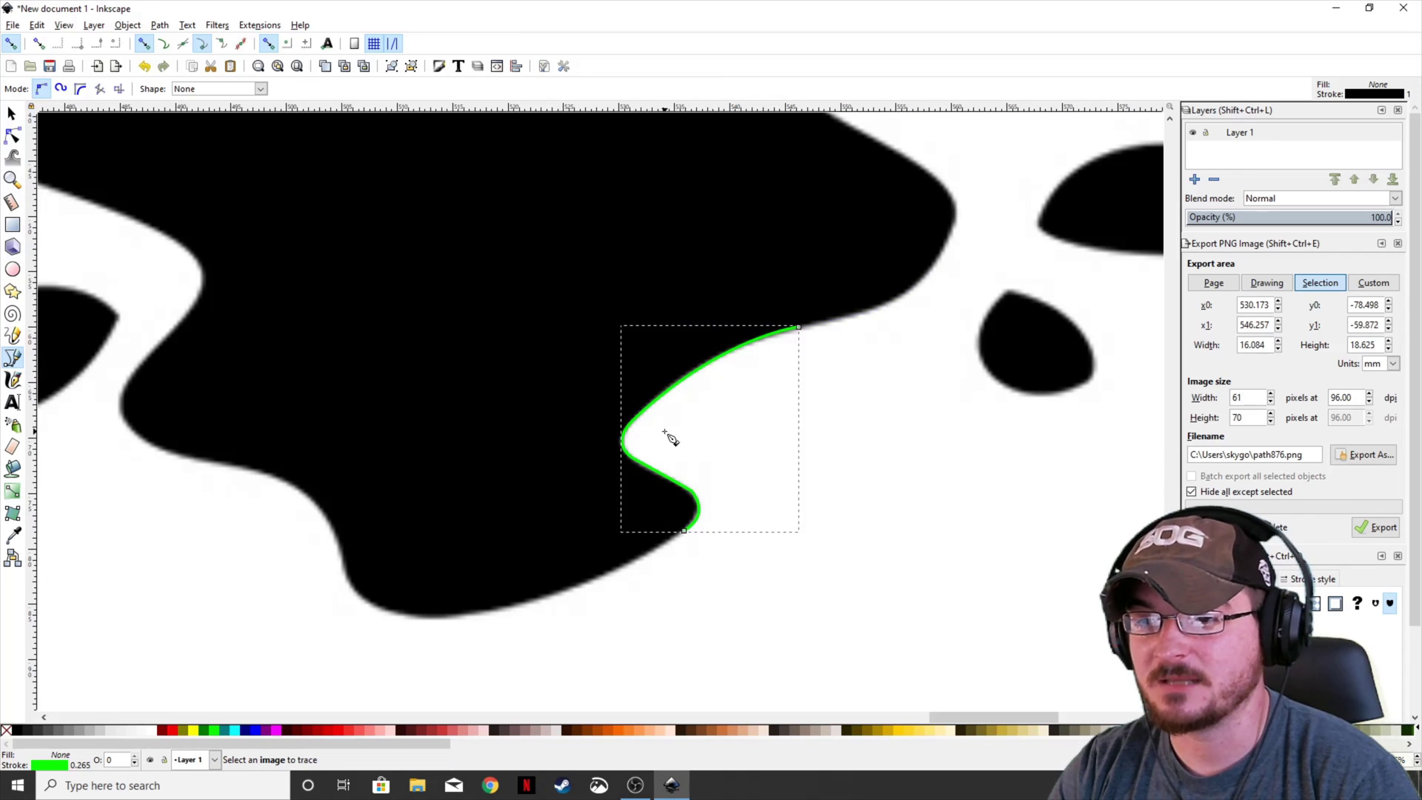
pyautogui.click(799, 328)
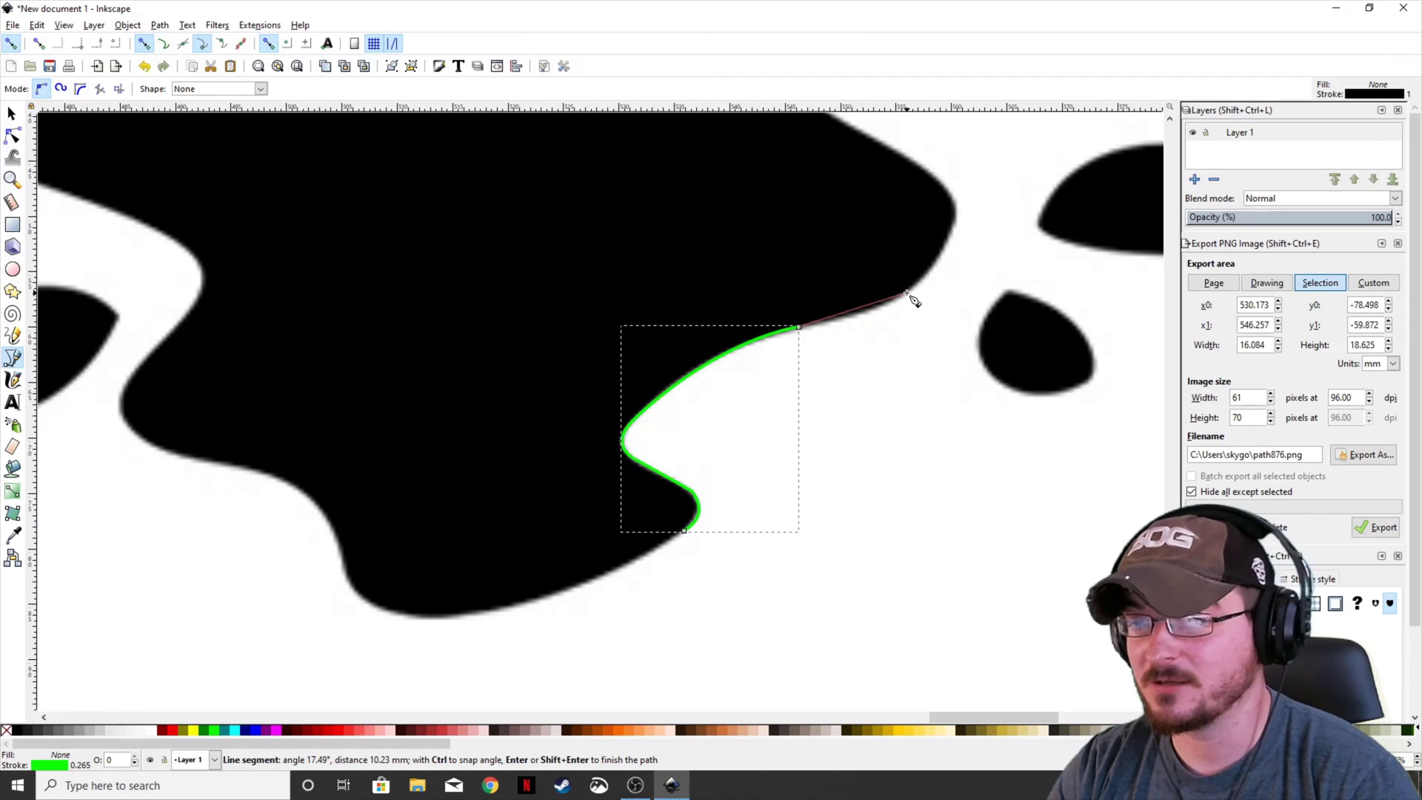
pyautogui.moveTo(907, 294); pyautogui.dragTo(956, 273)
pyautogui.press('Return')
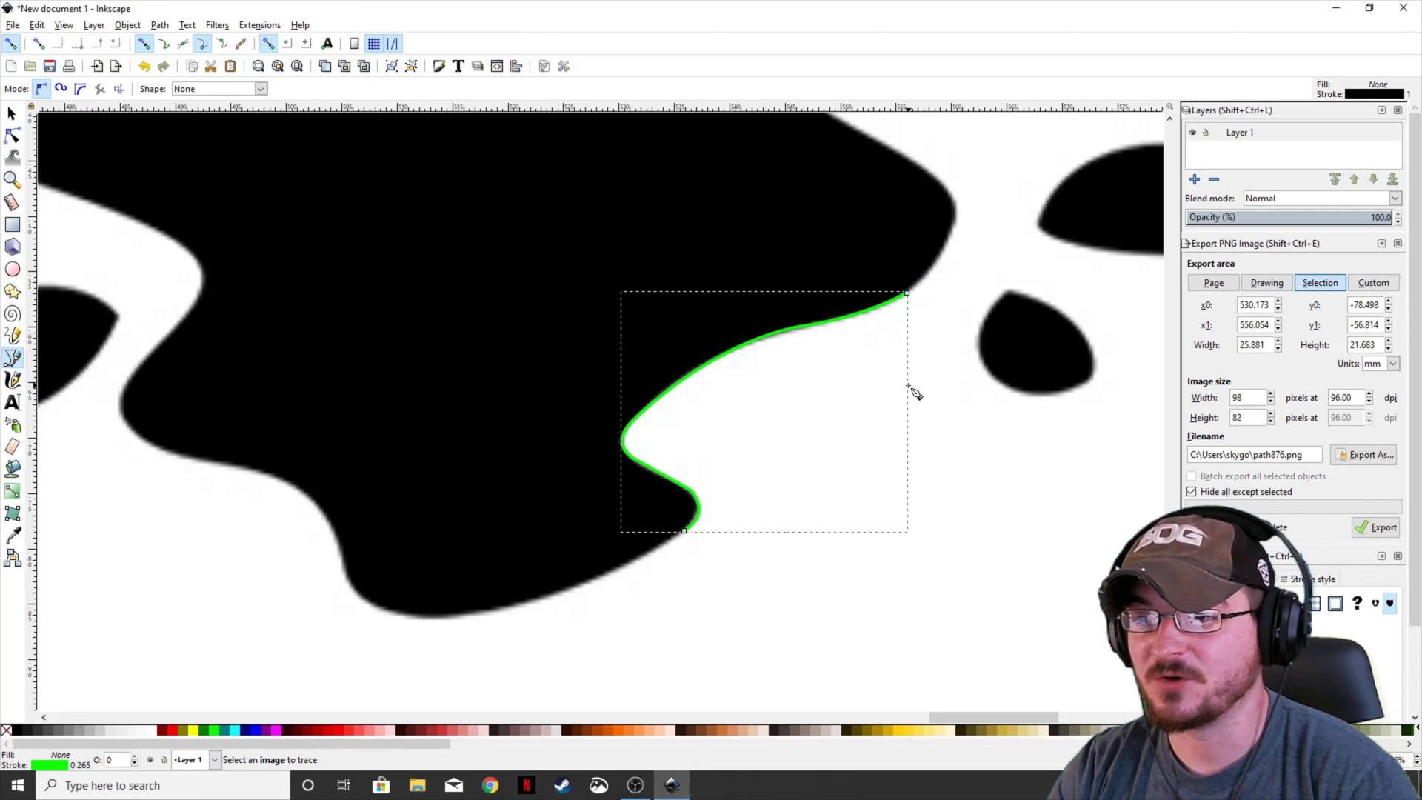
# Add two more curved segments up to the logo's corner and along its upper edge
pyautogui.moveTo(1003, 423); pyautogui.dragTo(822, 533)
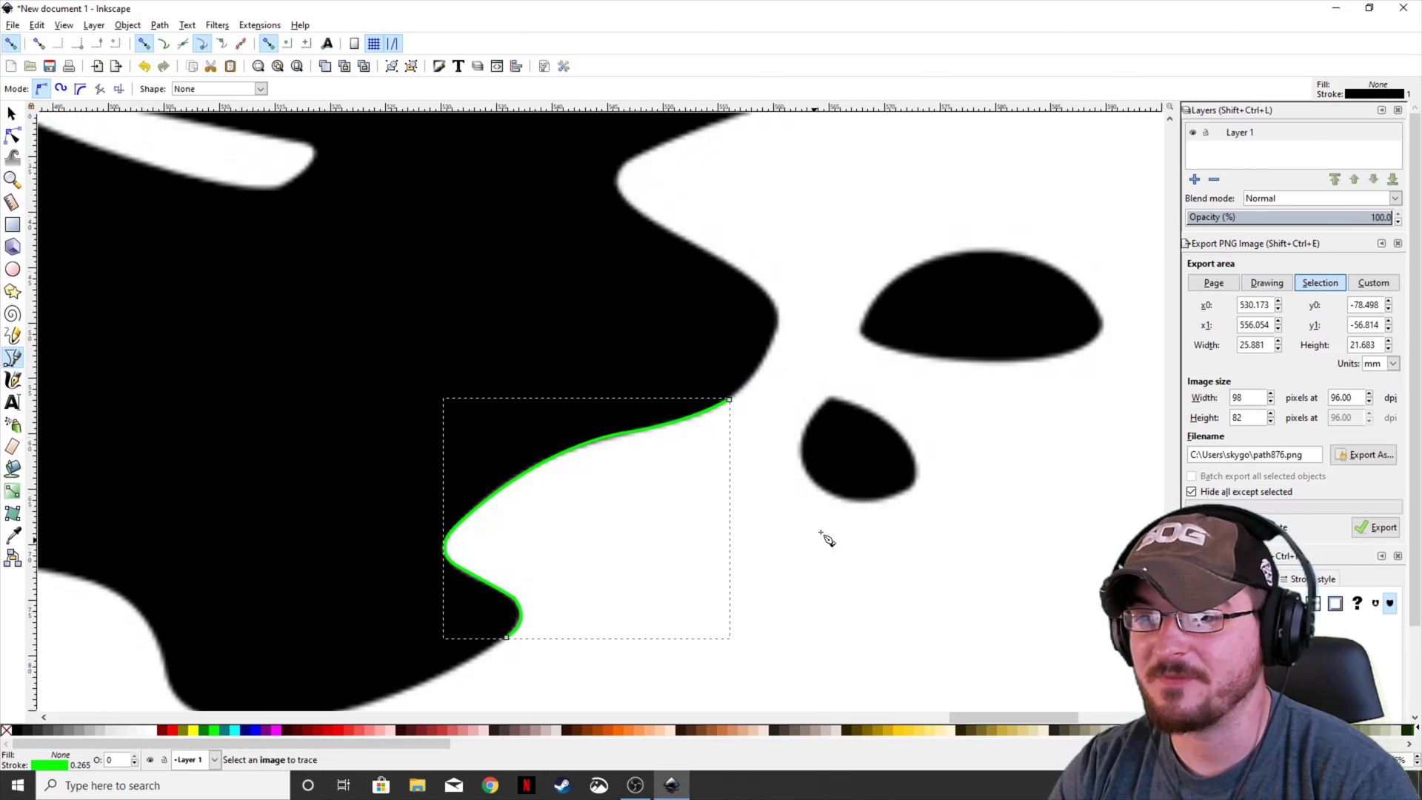
pyautogui.click(729, 399)
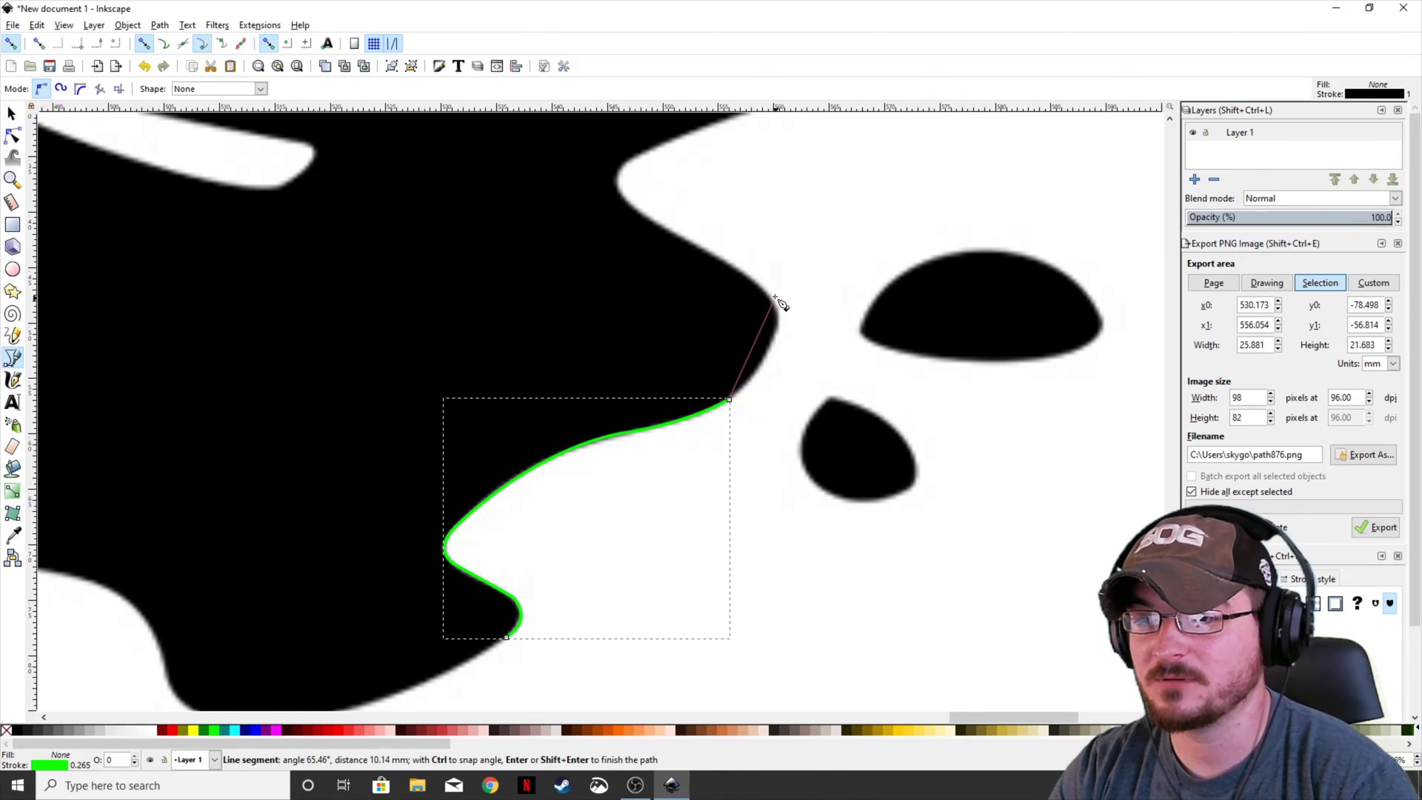
pyautogui.moveTo(773, 300); pyautogui.dragTo(743, 260)
pyautogui.press('Return')
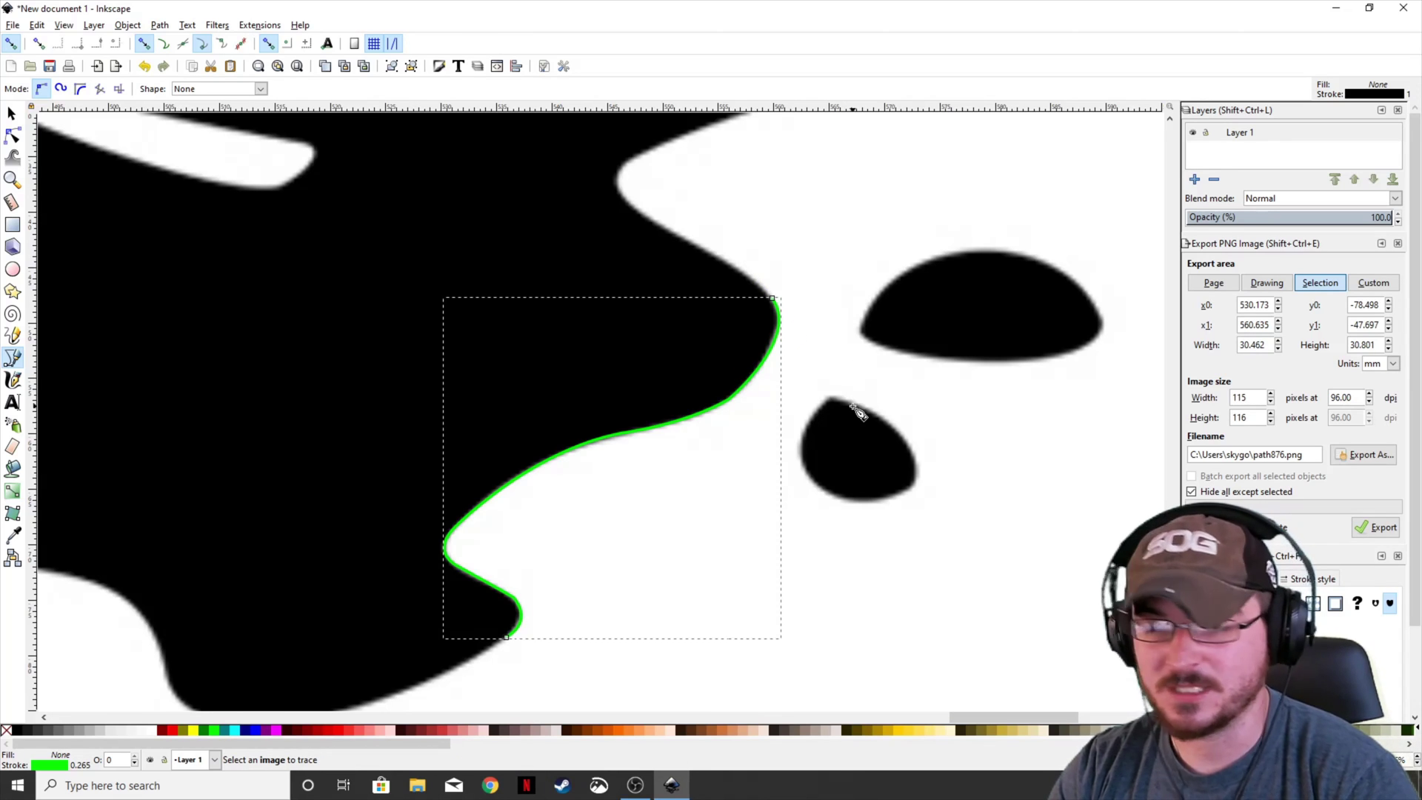
pyautogui.scroll(5, 857, 412)
pyautogui.click(849, 465)
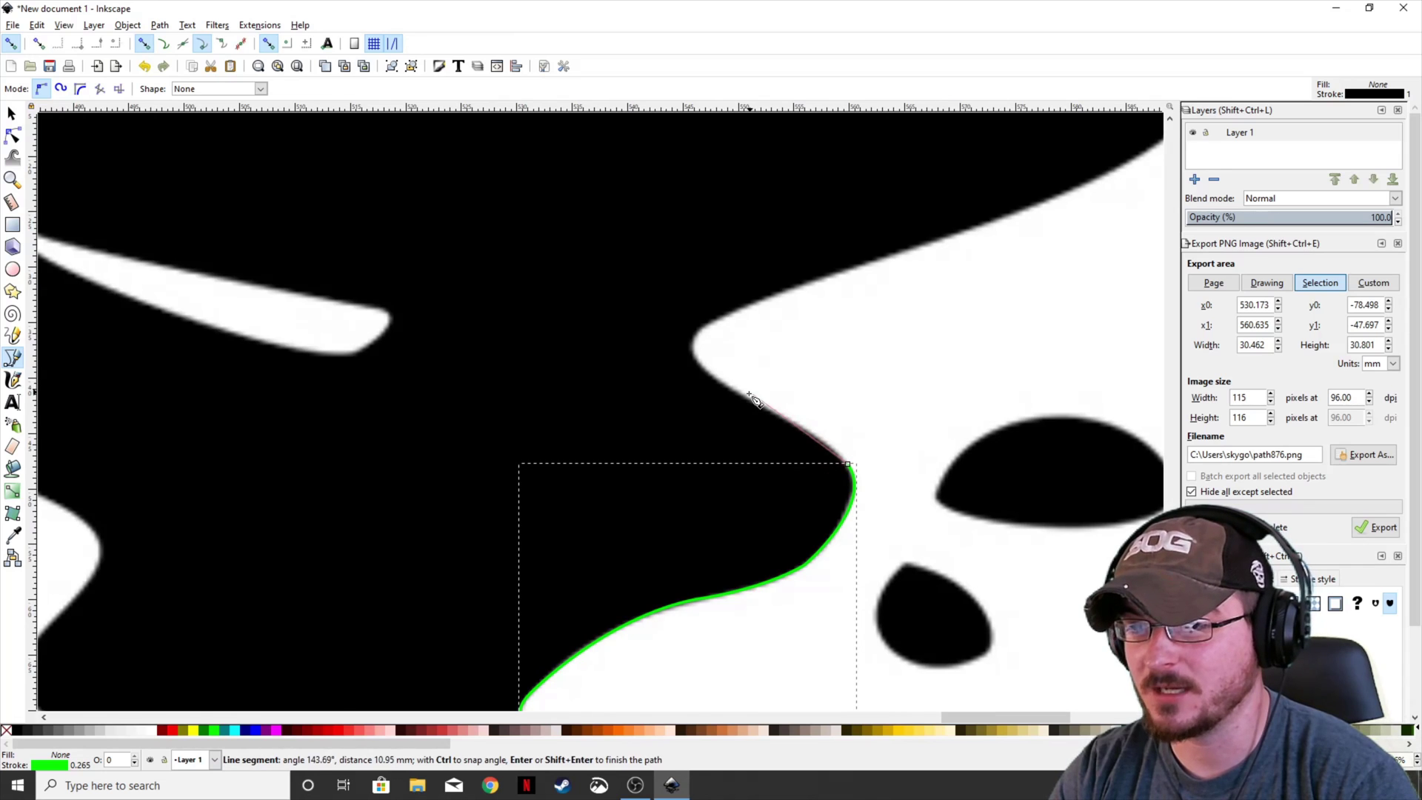
pyautogui.moveTo(749, 400); pyautogui.dragTo(685, 373)
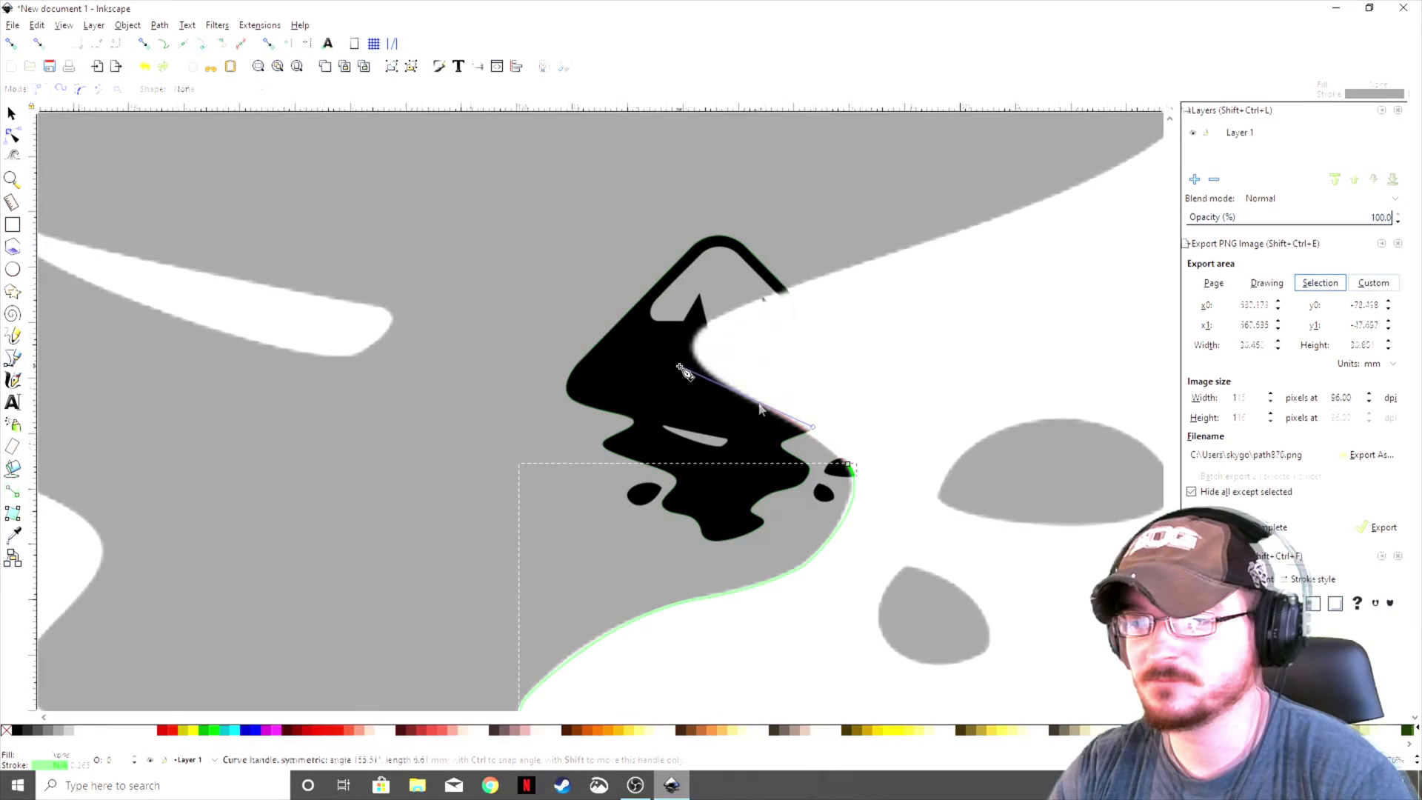
# Select the green outline with the Node tool and zoom in and out to check its fit
pyautogui.press('Escape')
pyautogui.press('s')
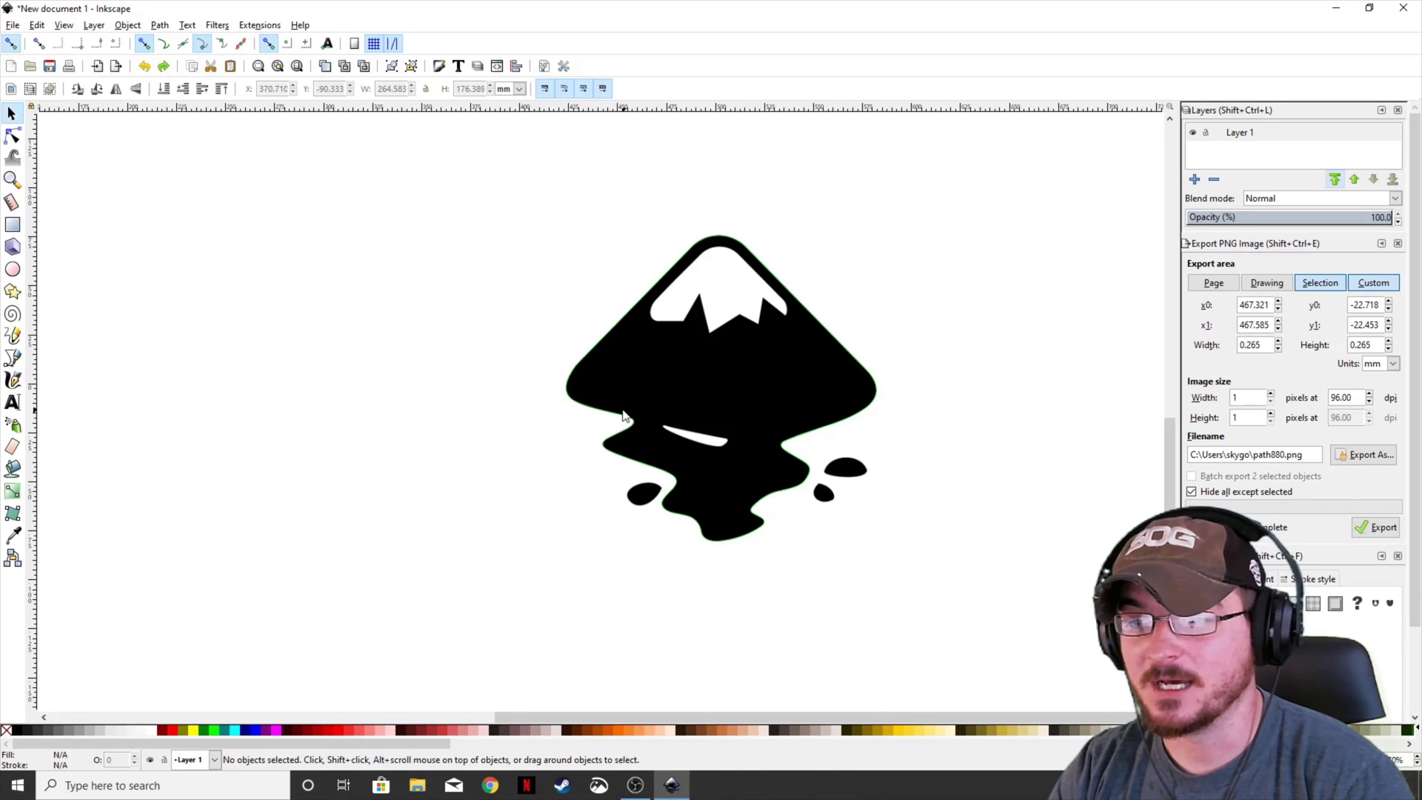
pyautogui.scroll(5, 627, 422)
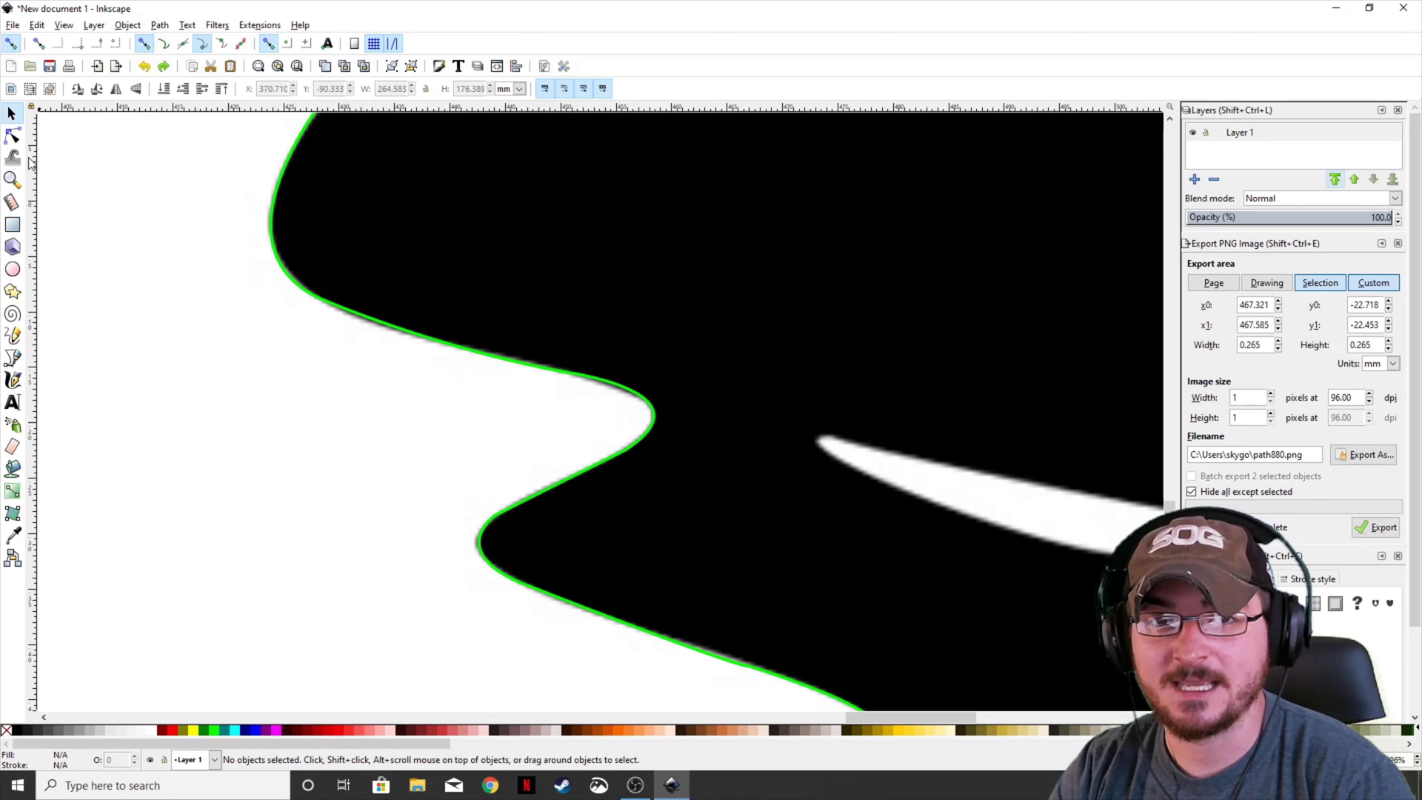
pyautogui.press('n')
pyautogui.click(620, 411)
pyautogui.scroll(5, 613, 401)
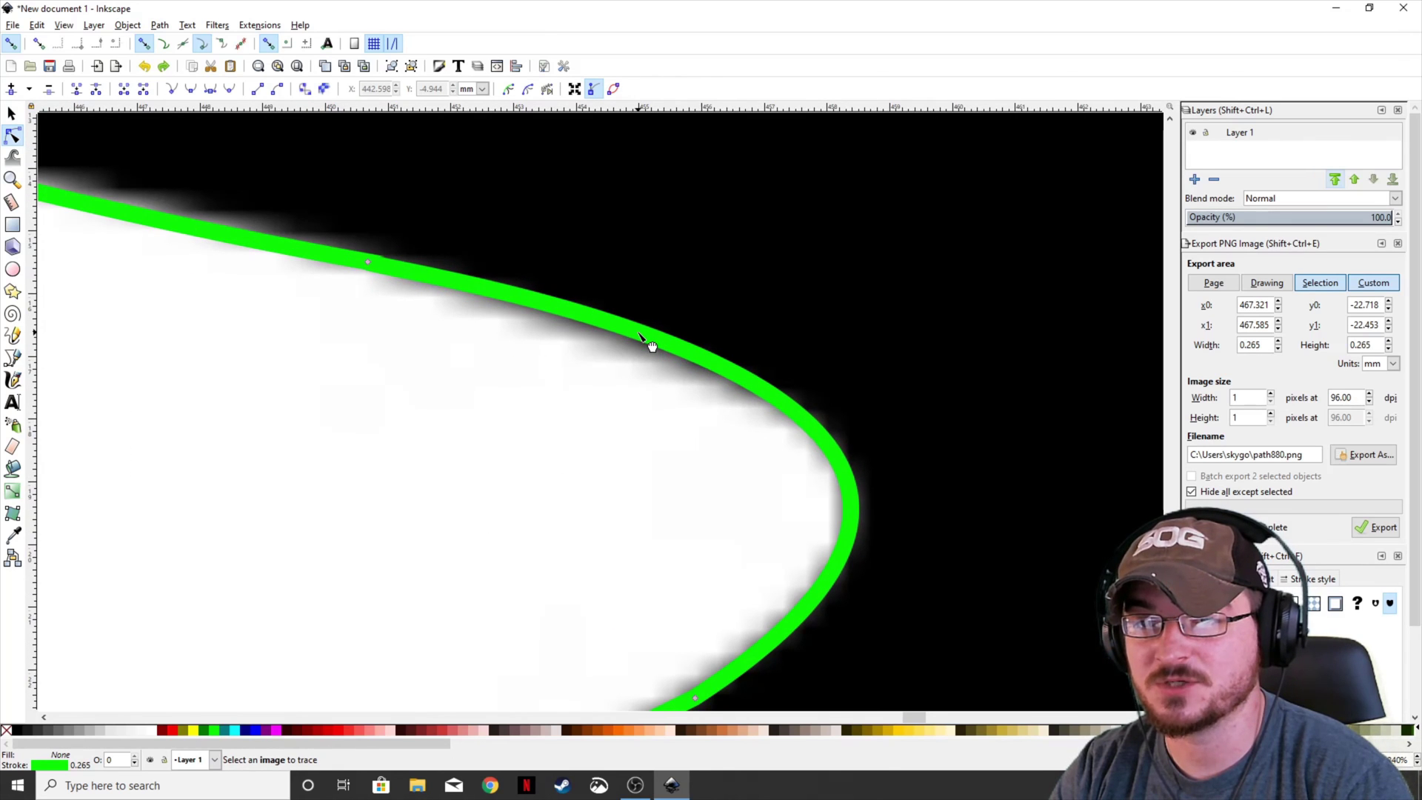
pyautogui.scroll(-4, 637, 333)
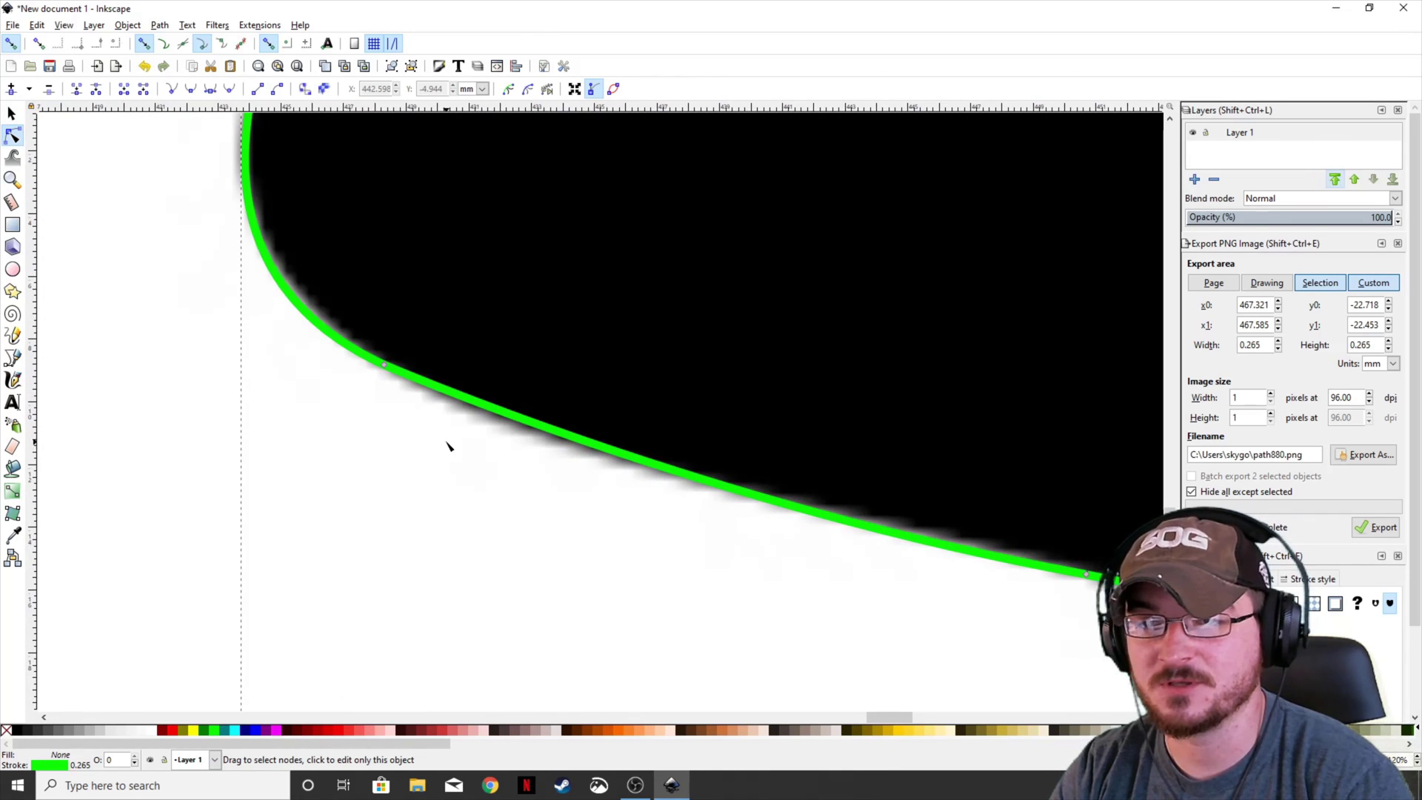
pyautogui.scroll(5, 447, 444)
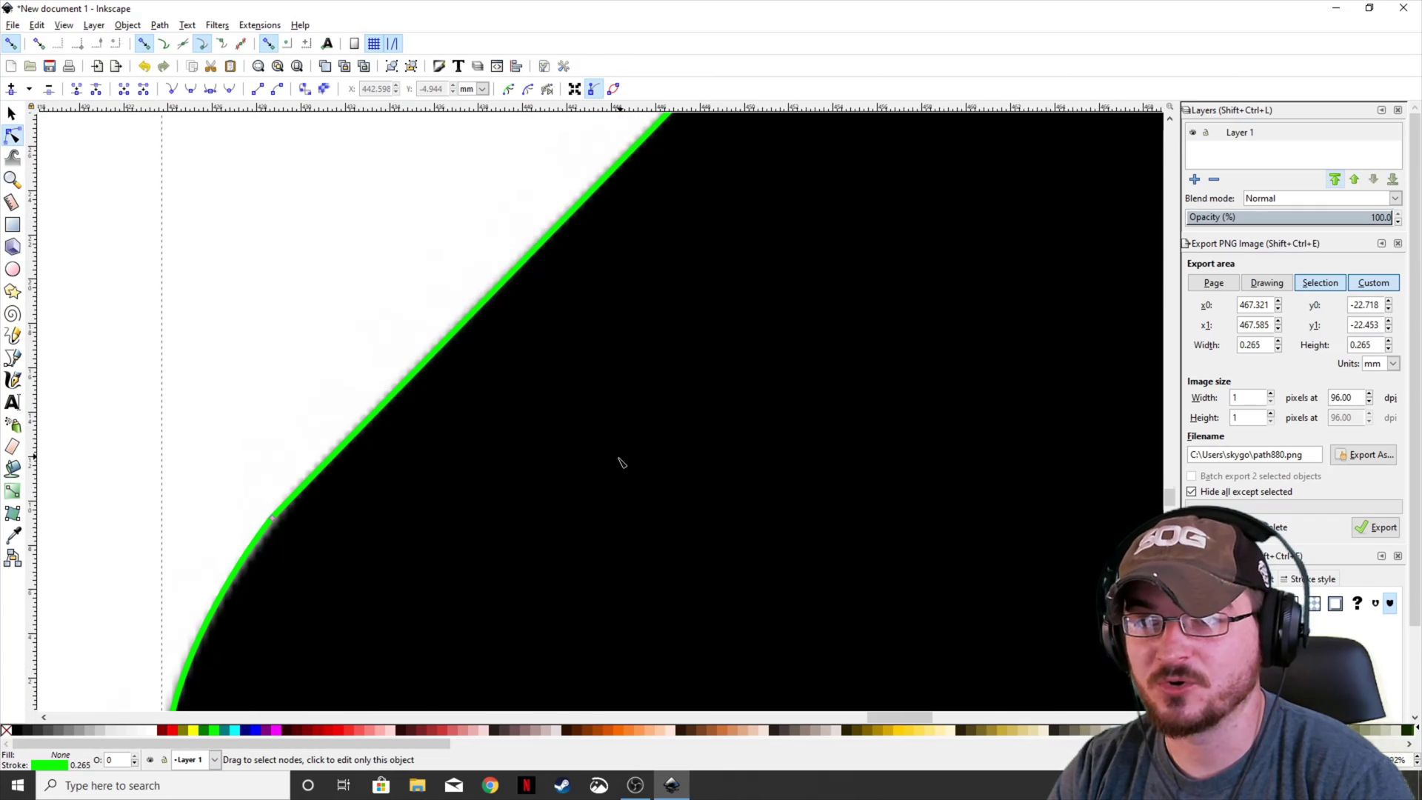
pyautogui.scroll(-3, 621, 462)
pyautogui.scroll(-2, 676, 514)
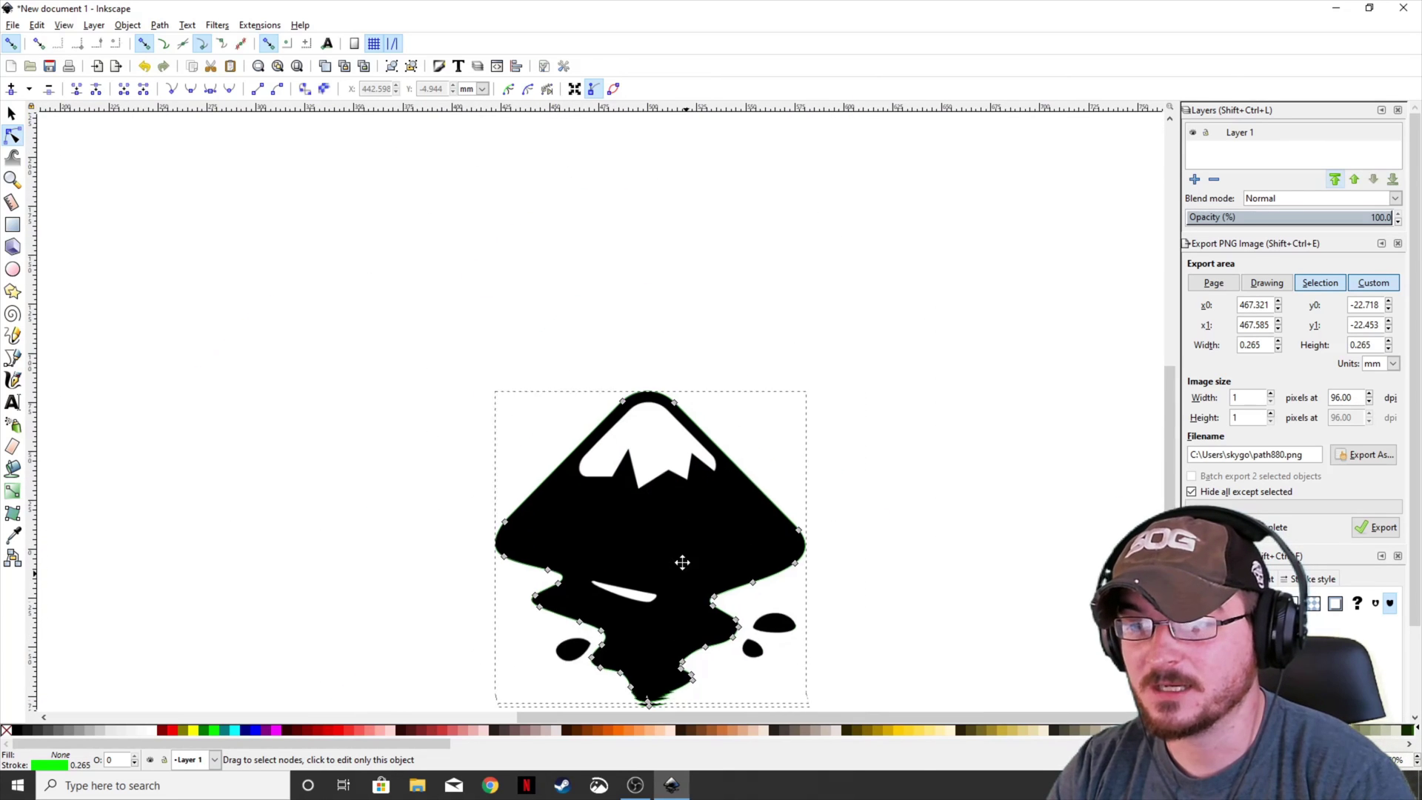
pyautogui.scroll(-5, 682, 562)
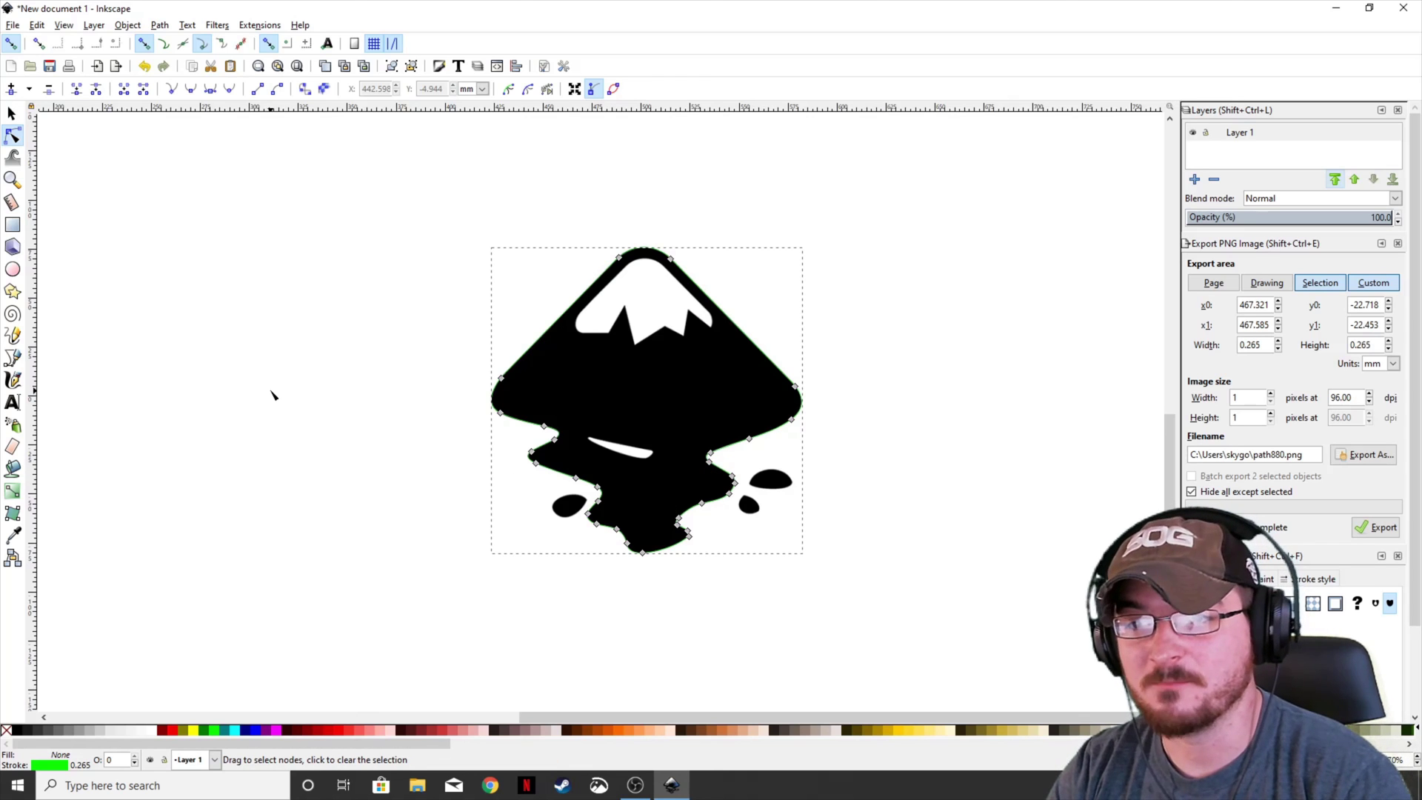
# Select the logo image and traced outline together and clip the image to the outline
pyautogui.press('s')
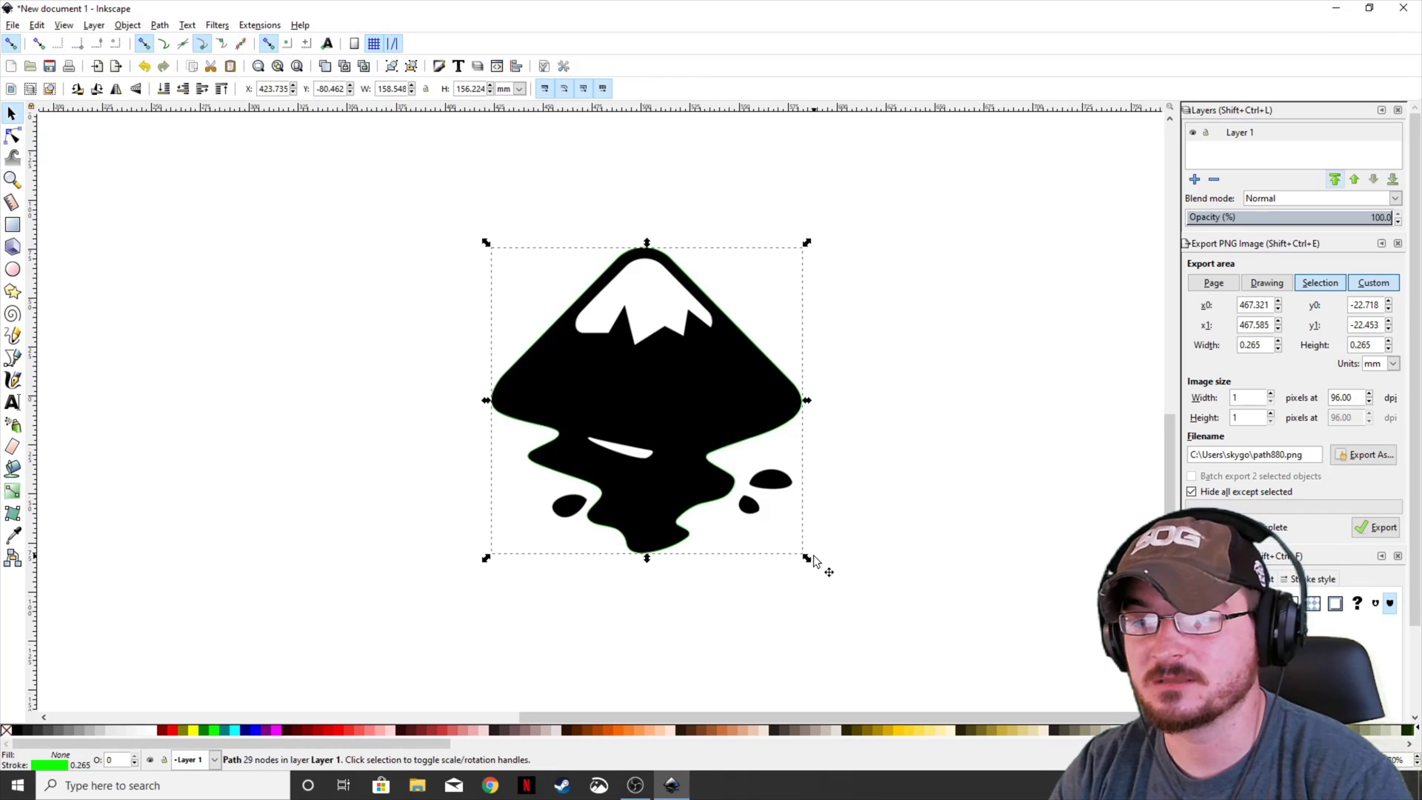
pyautogui.moveTo(1070, 637); pyautogui.dragTo(224, 171)
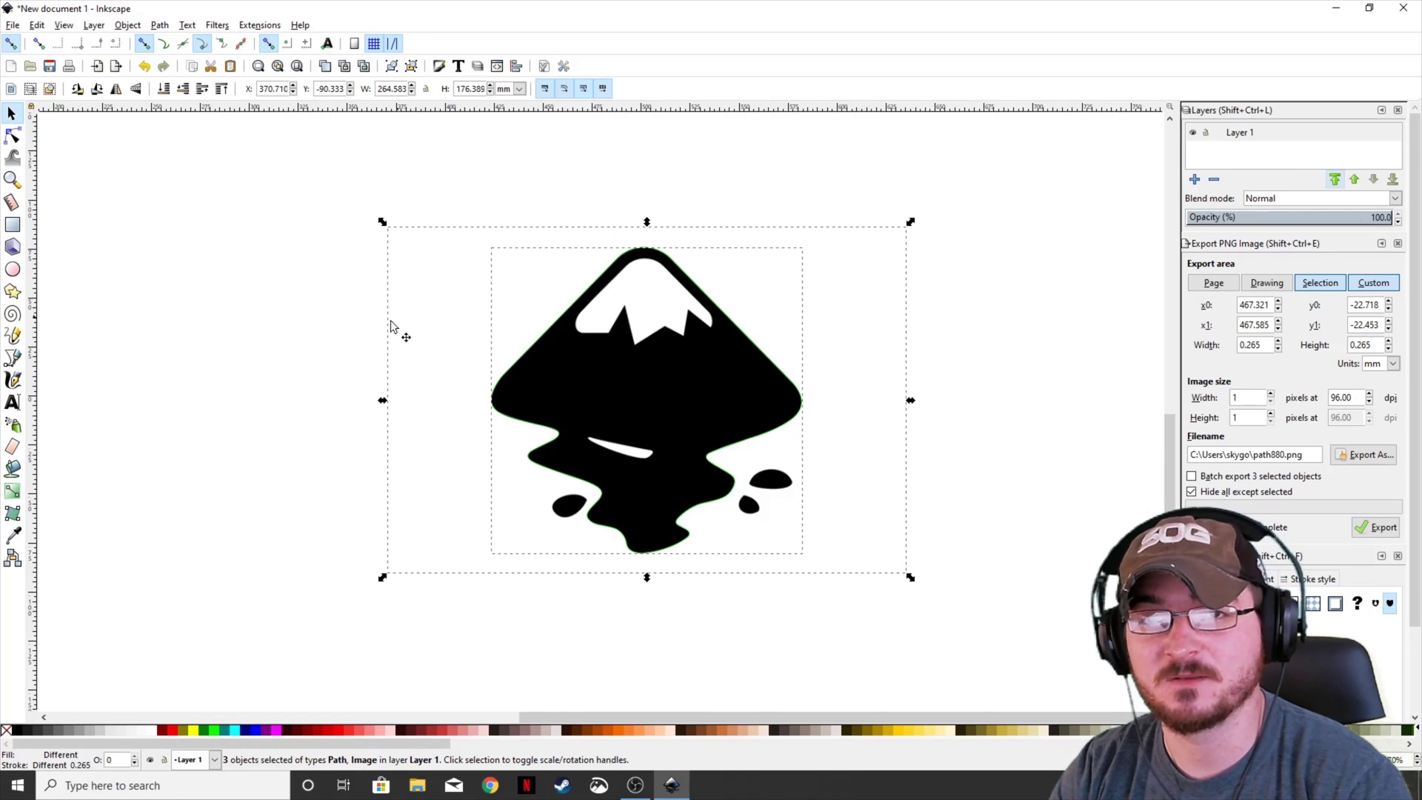
pyautogui.click(131, 26)
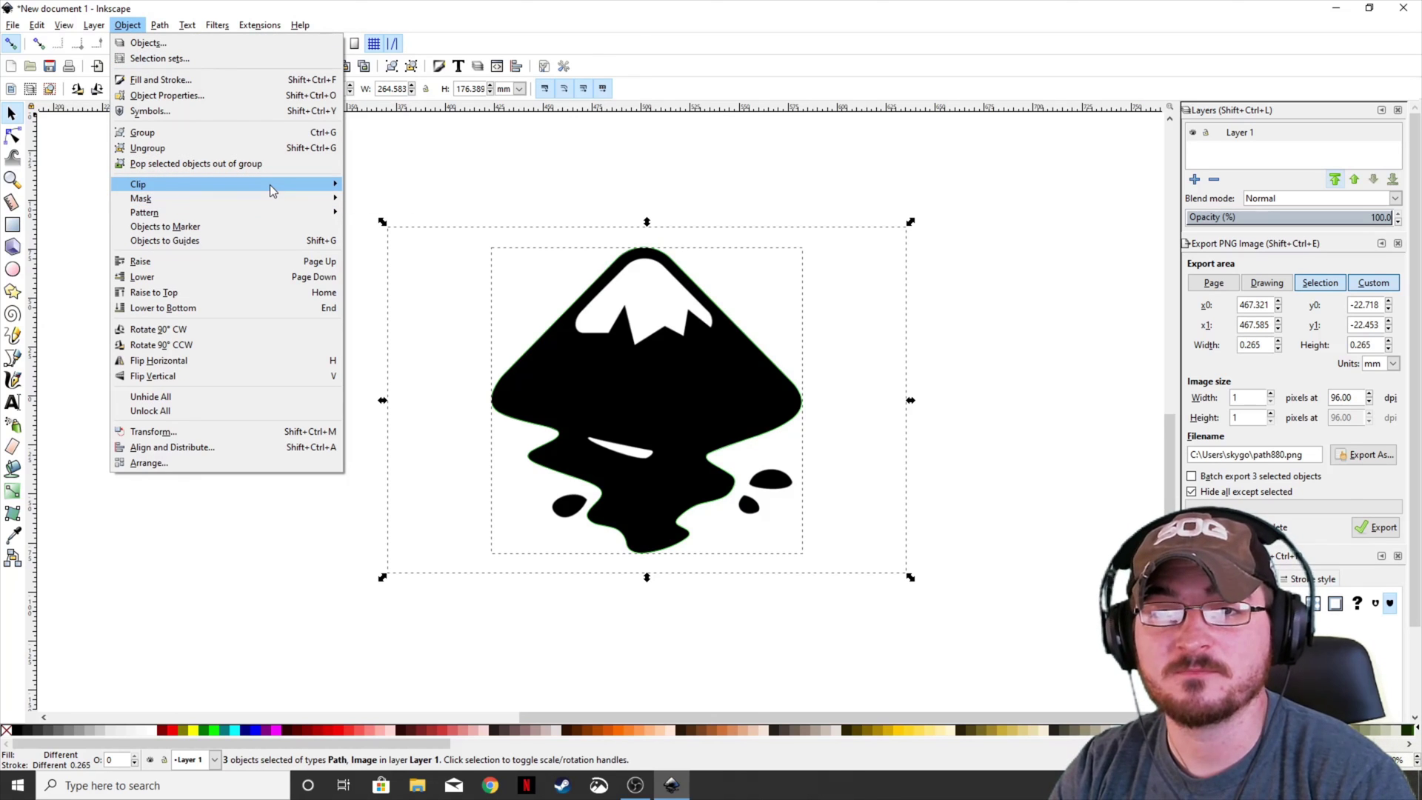
pyautogui.moveTo(274, 191)
pyautogui.click(374, 190)
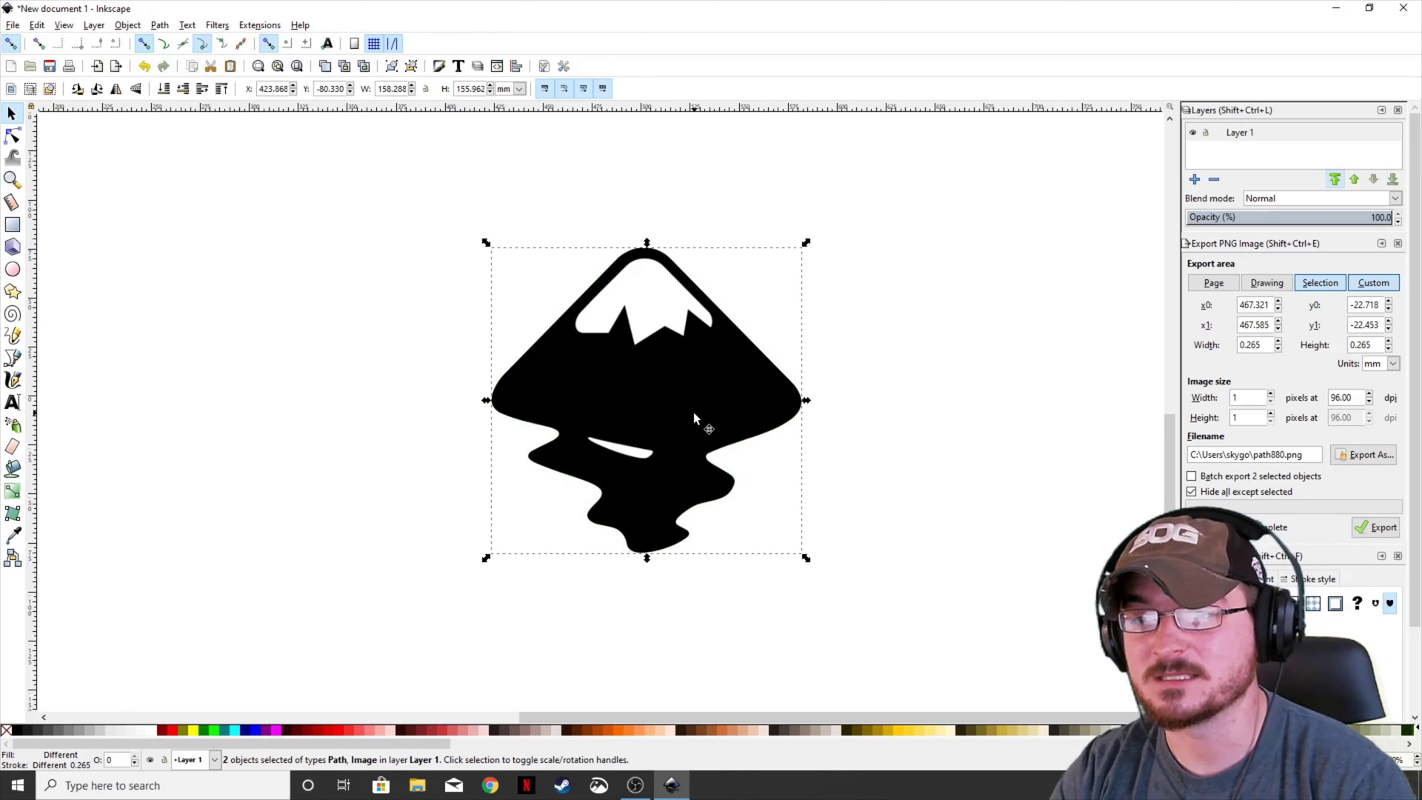
# Drag the clipped logo slightly left and up on the canvas
pyautogui.click(646, 432)
pyautogui.moveTo(646, 432); pyautogui.dragTo(635, 374)
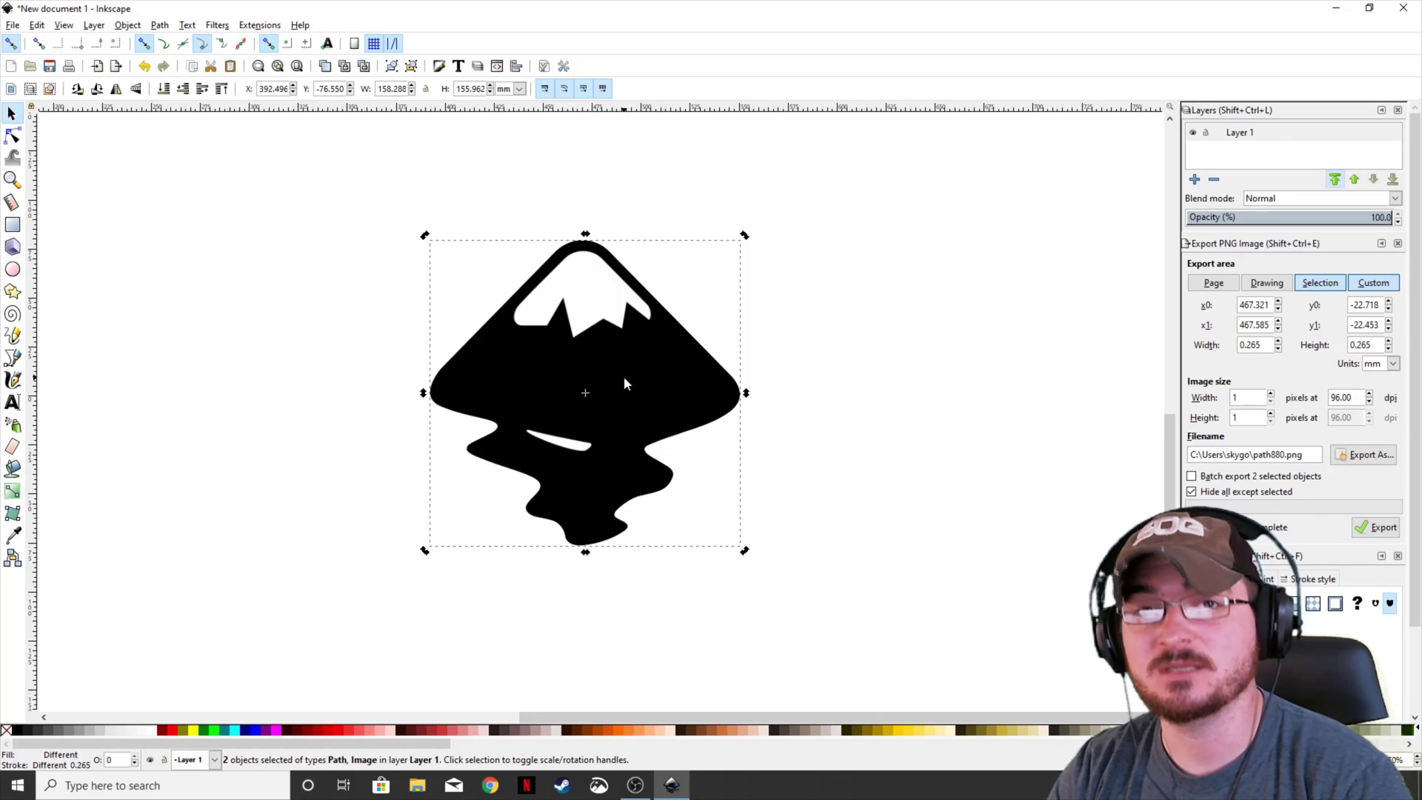
pyautogui.moveTo(648, 393); pyautogui.dragTo(611, 377)
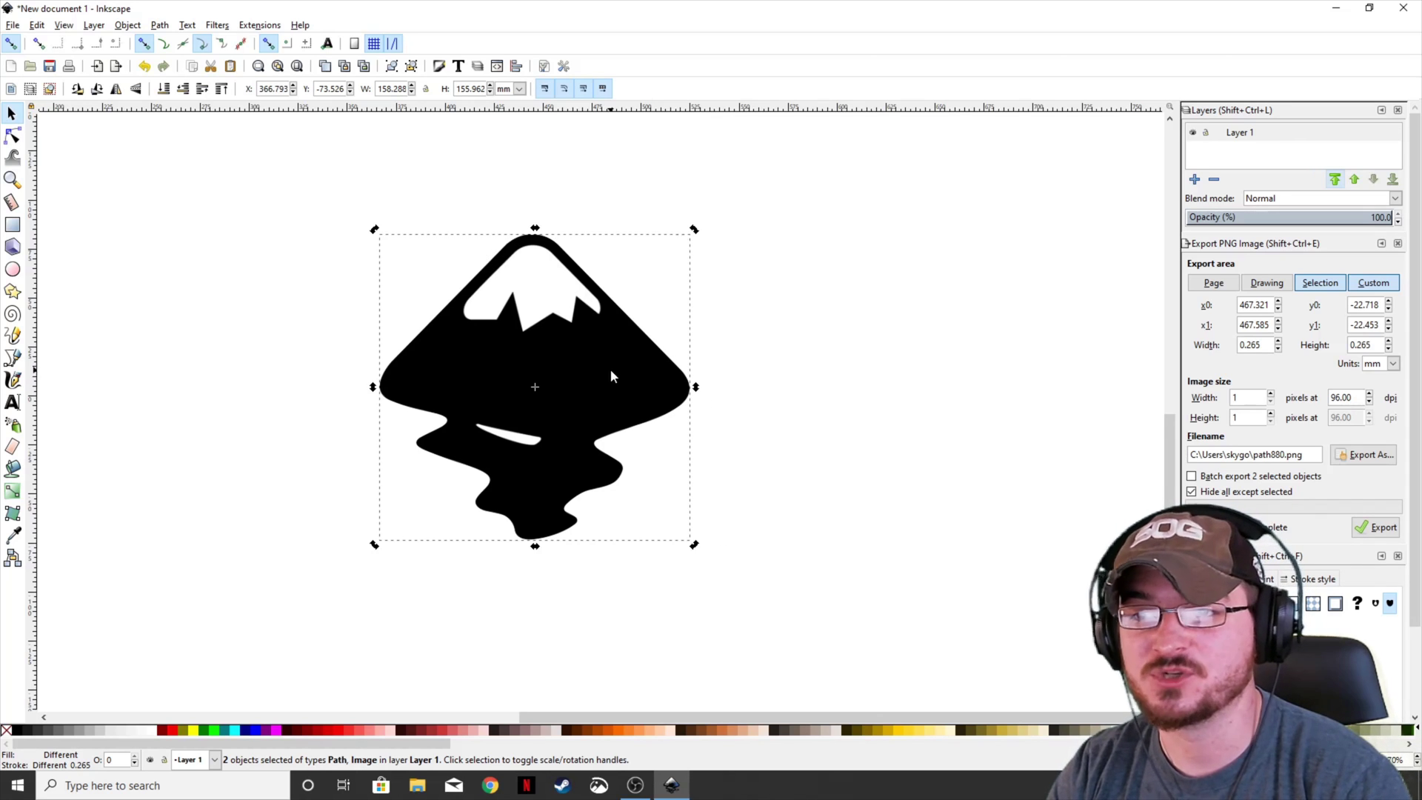